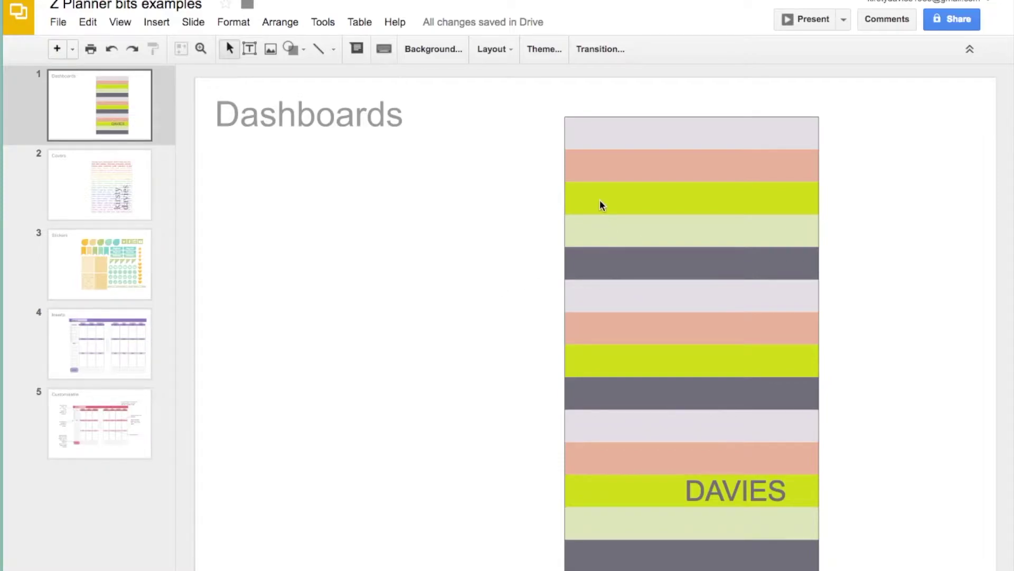
- Browse the Covers, Stickers, Inserts and Customisable slides in the filmstrip
left_click(67, 177)
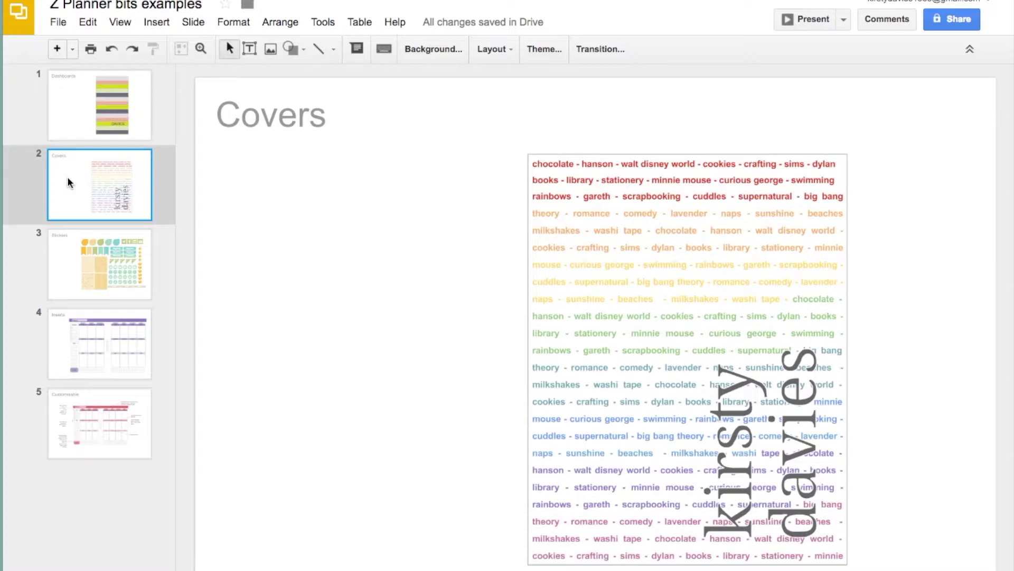
left_click(69, 257)
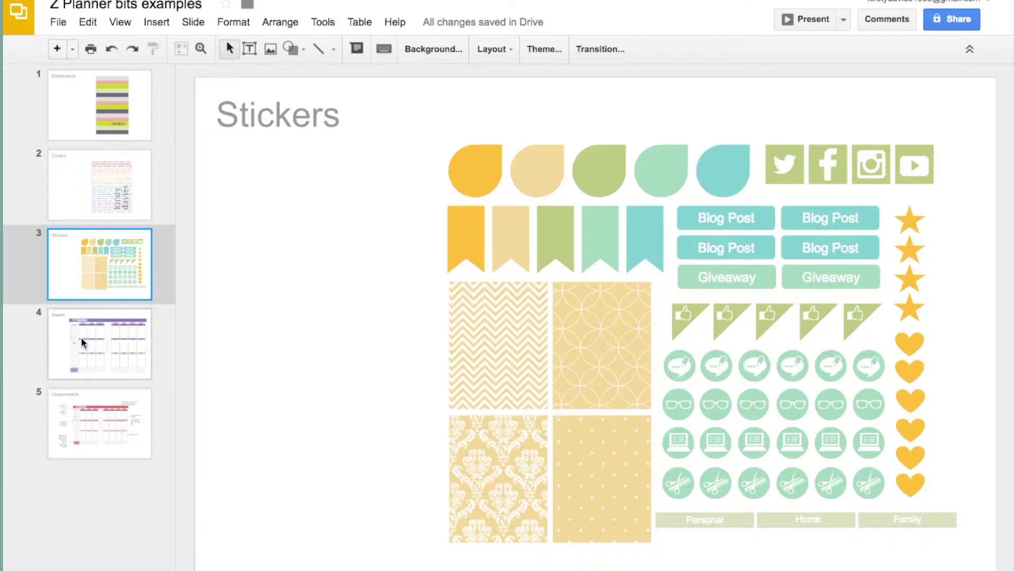
left_click(62, 345)
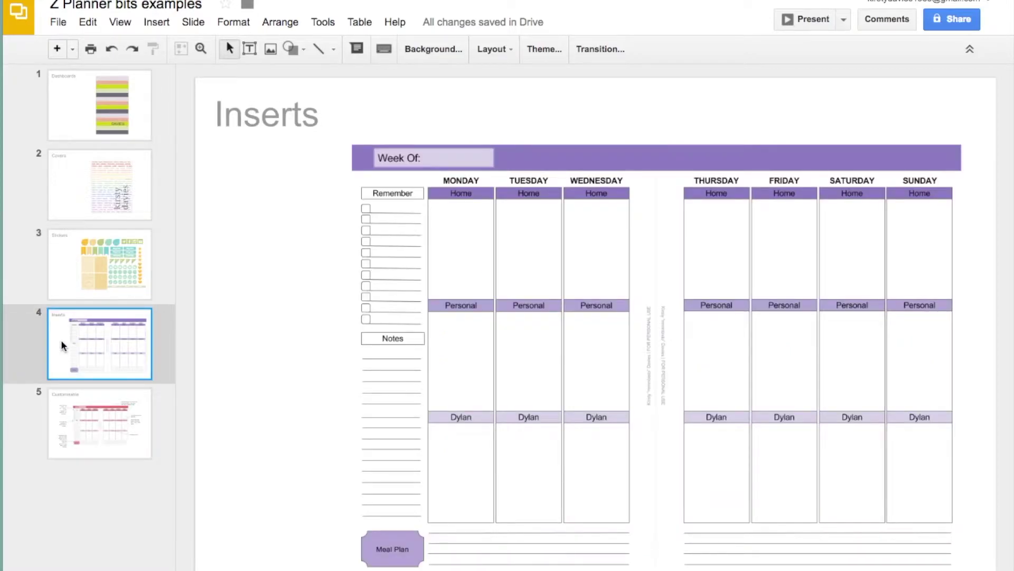
left_click(89, 391)
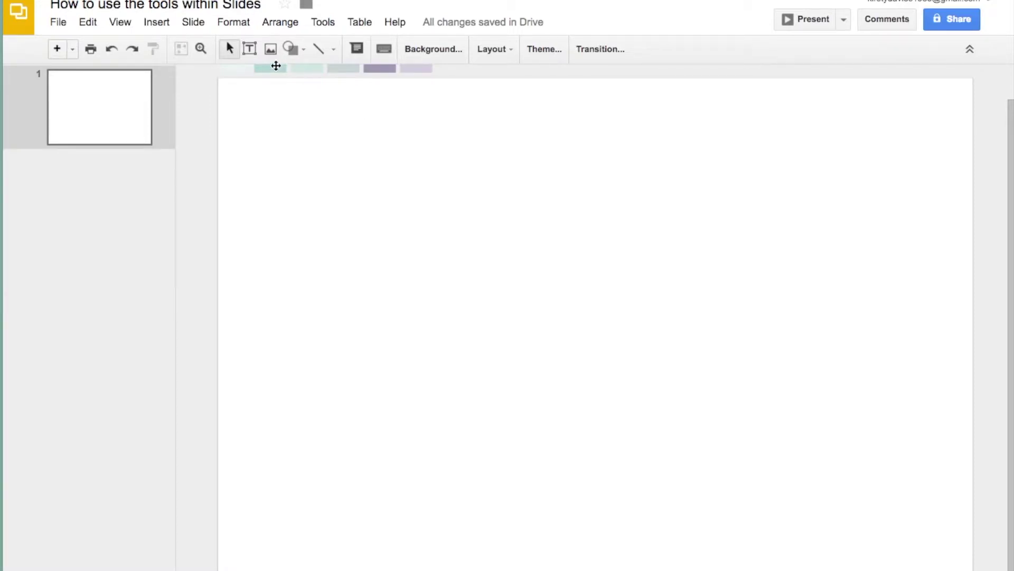
- Draw a top-left text box reading 'Text Box', then view and dismiss the image insertion options
left_click(248, 53)
left_click_drag(240, 93, 469, 234)
type("Te")
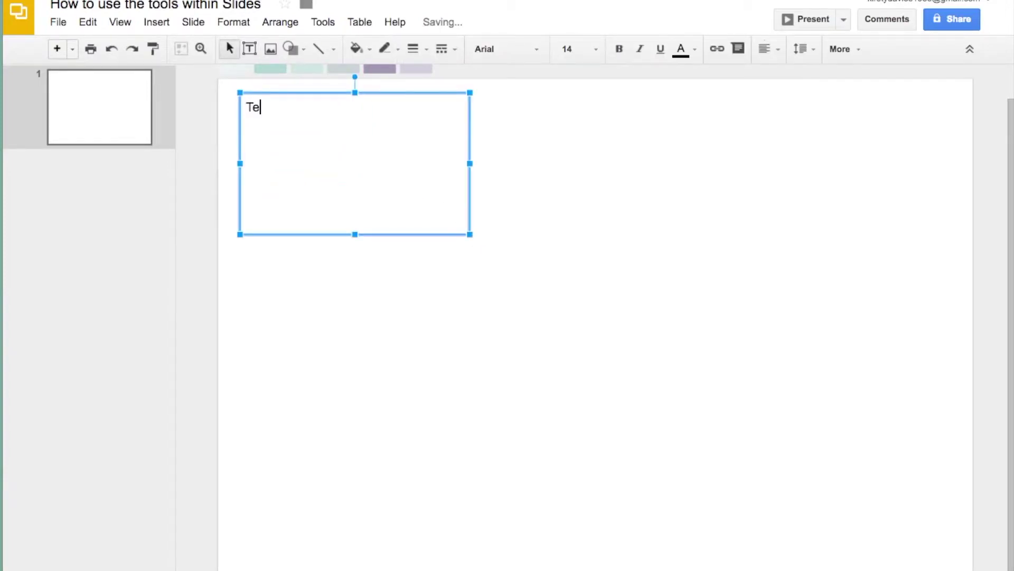
type("xt Box")
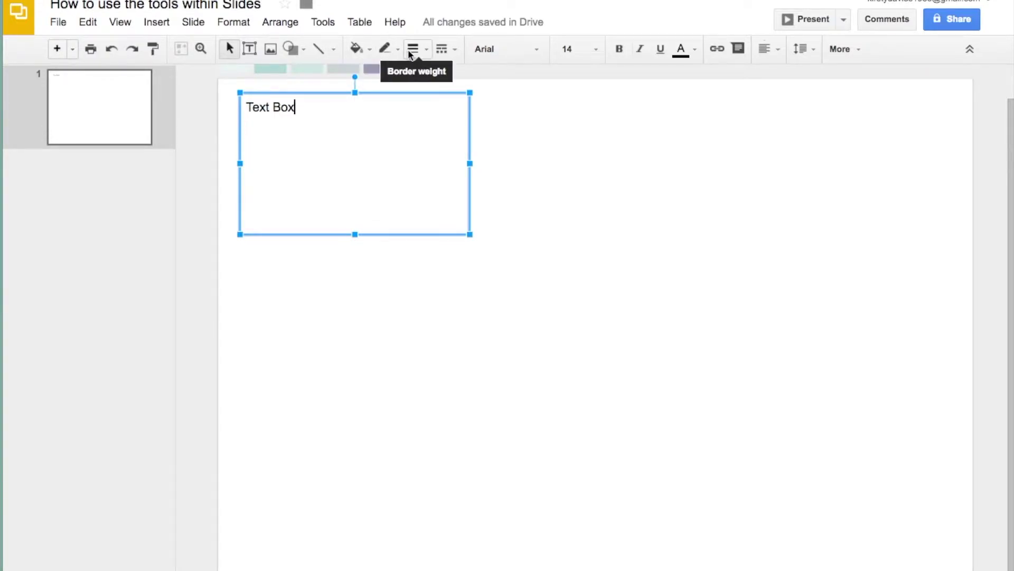
left_click(503, 125)
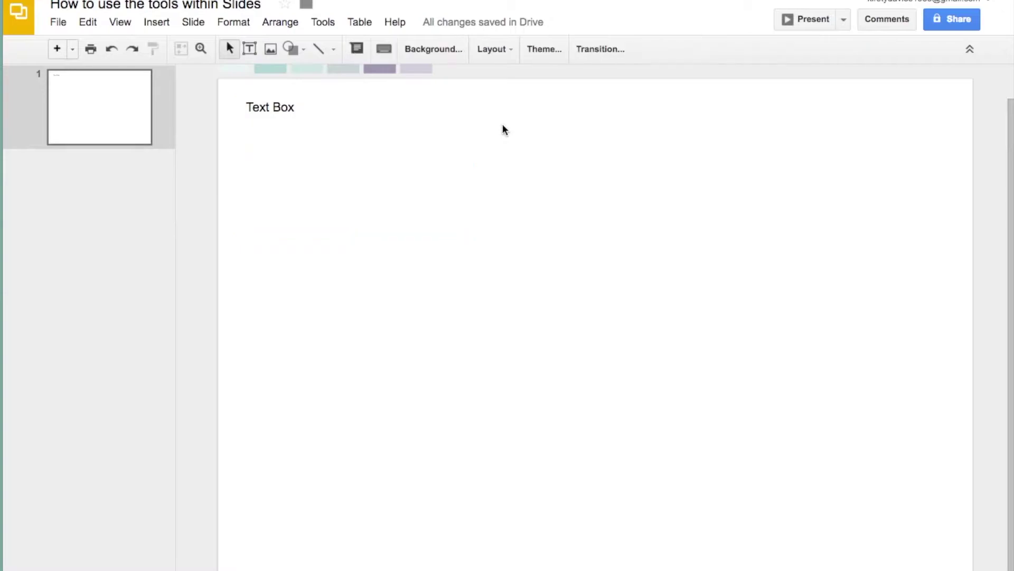
left_click(272, 50)
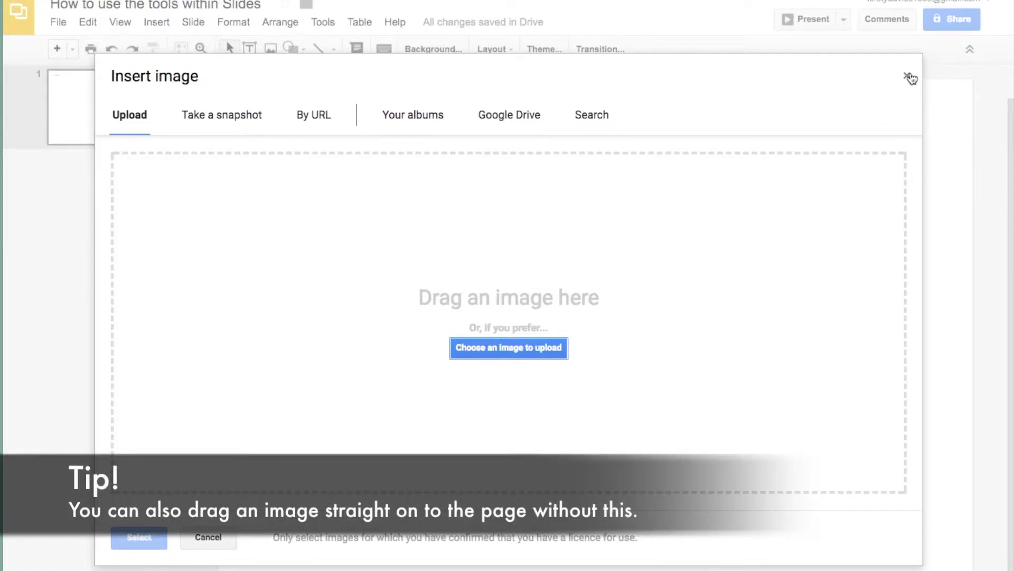
left_click(908, 77)
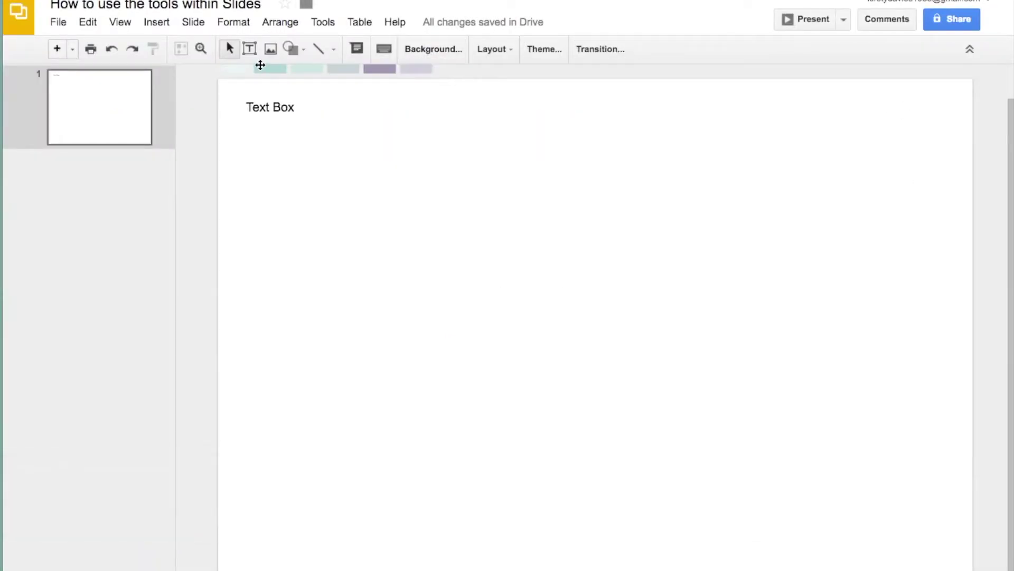
- Draw a thin rectangle right of the text box and make its fill transparent
left_click(290, 51)
mouse_move(319, 74)
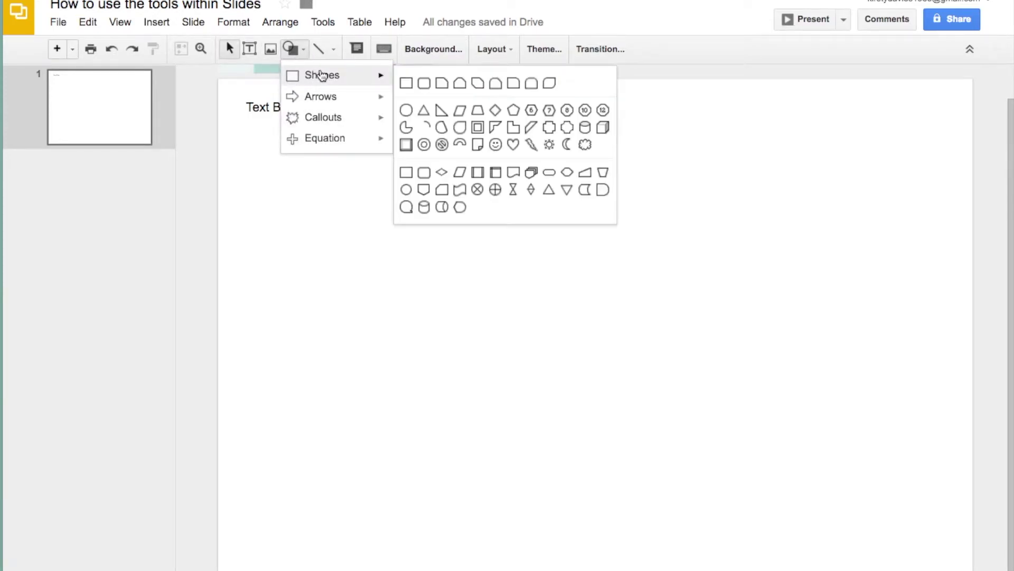
left_click(406, 82)
left_click_drag(429, 104, 540, 124)
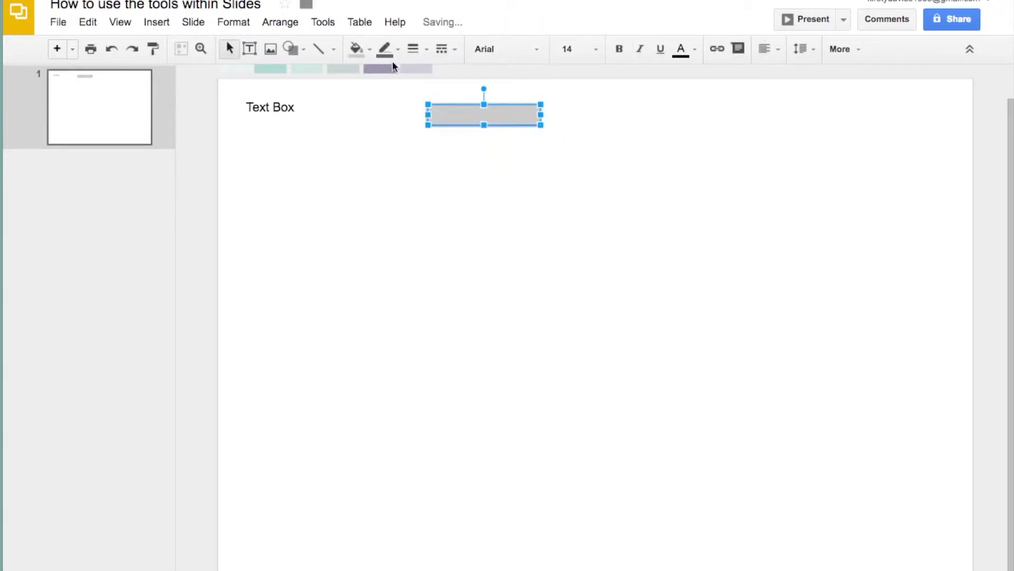
left_click(363, 52)
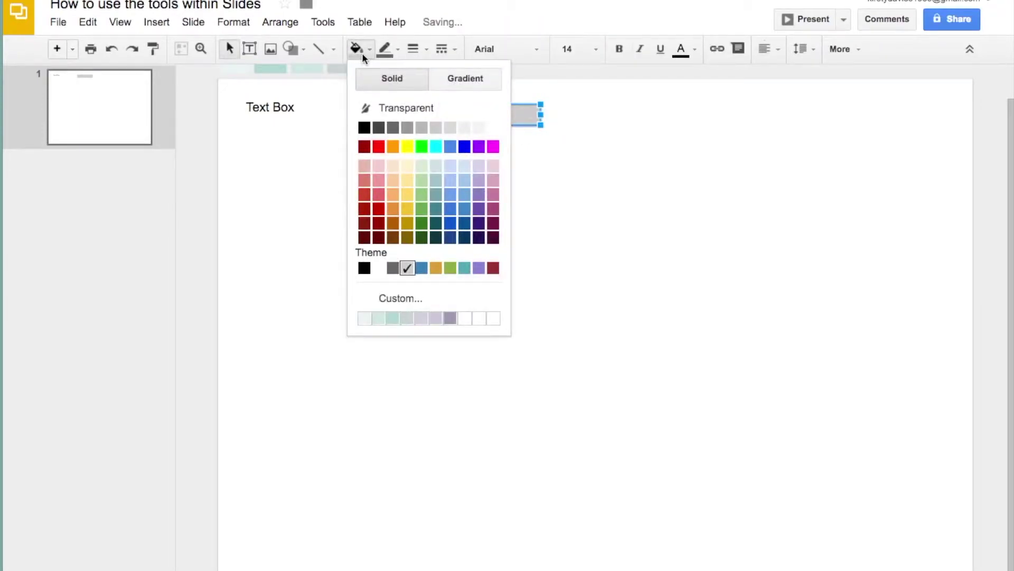
left_click(480, 109)
left_click(402, 92)
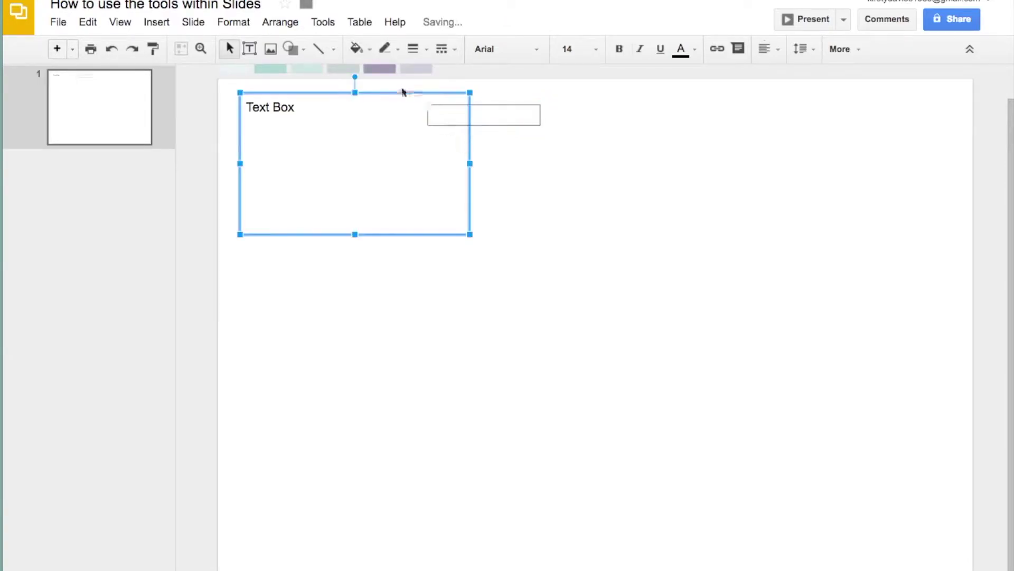
- Draw a second rectangle below the first and remove its grey fill
left_click(288, 51)
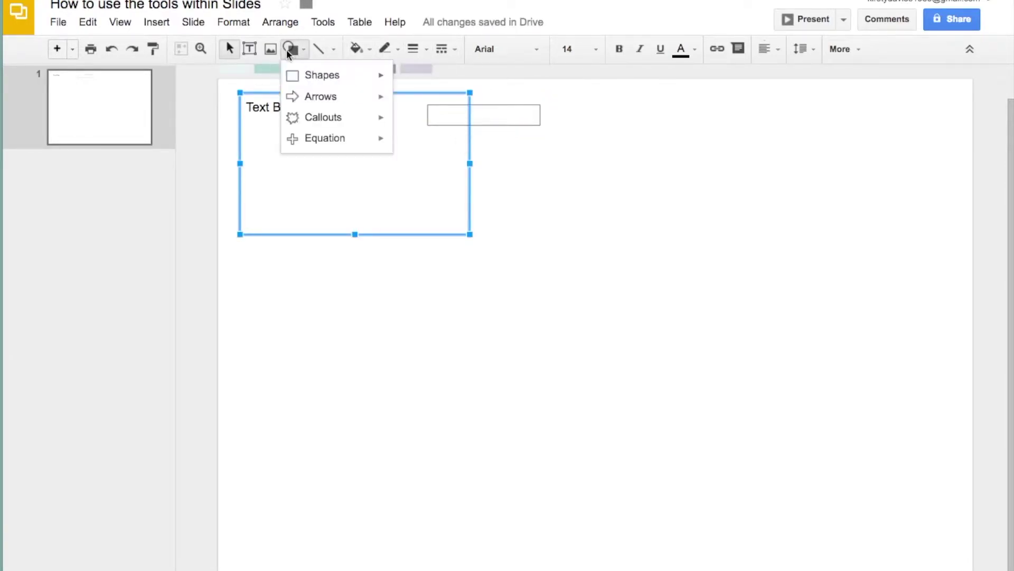
mouse_move(324, 74)
left_click(406, 83)
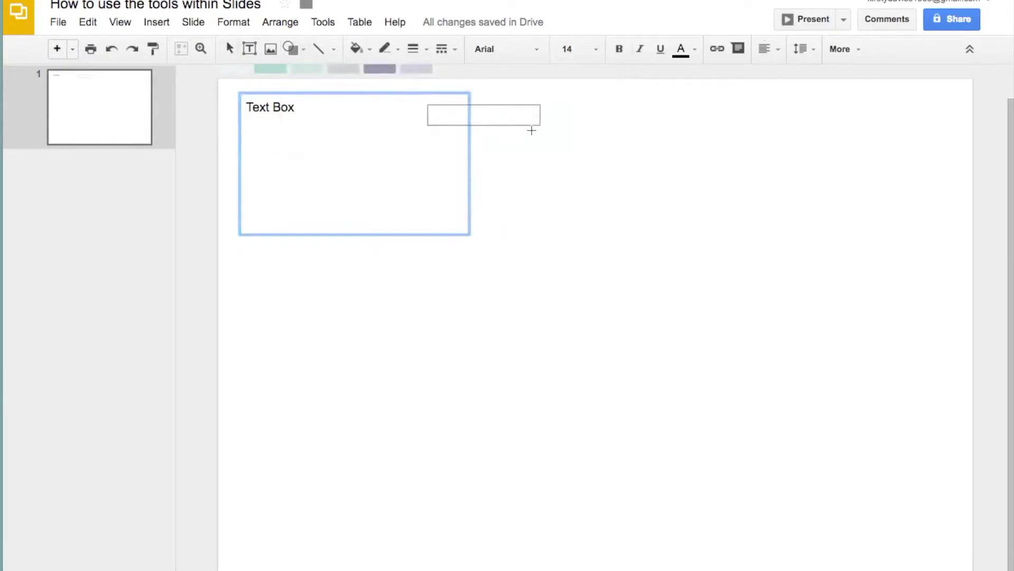
left_click_drag(541, 126, 427, 175)
left_click(480, 184)
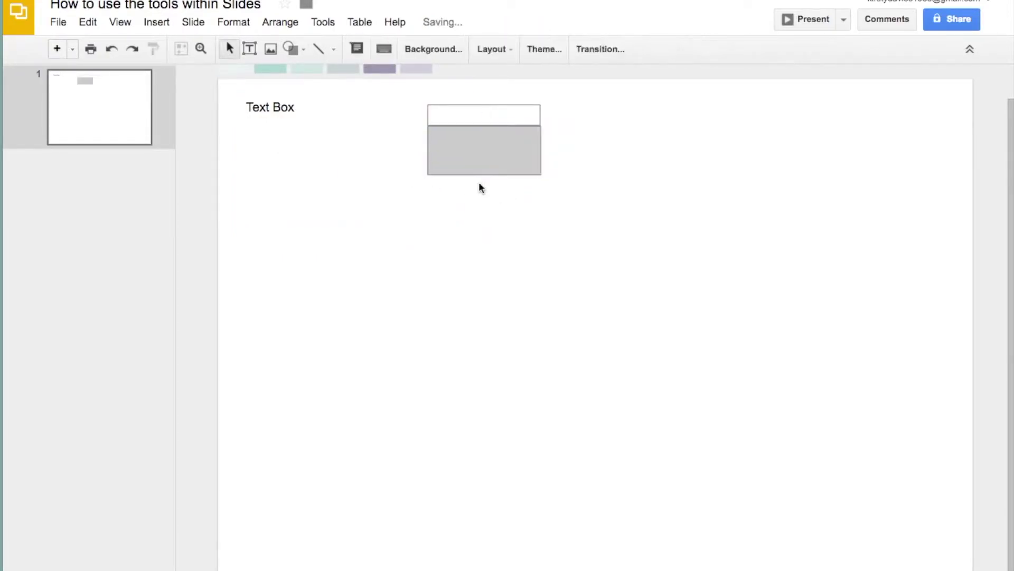
left_click(451, 140)
left_click(367, 50)
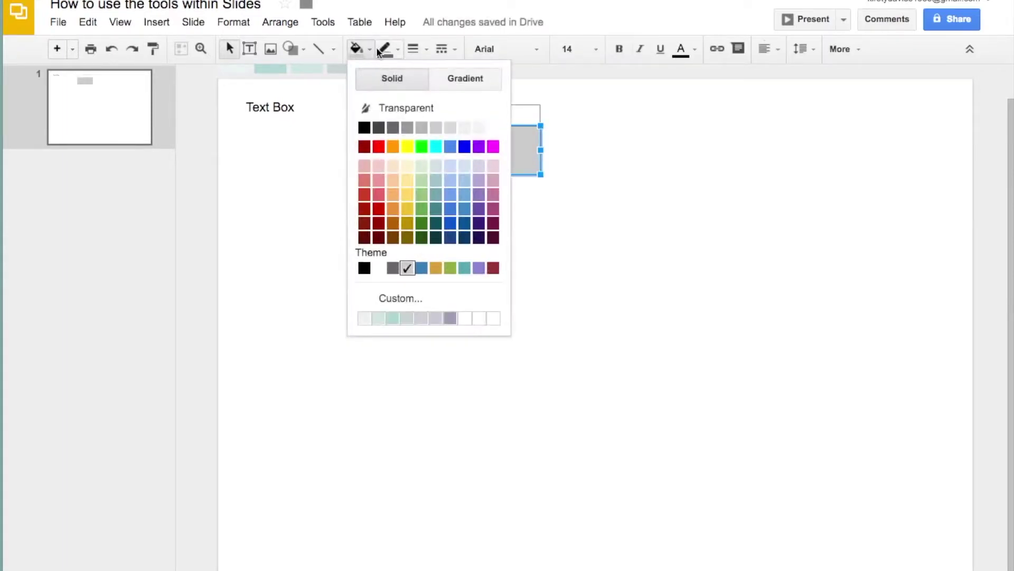
left_click(494, 127)
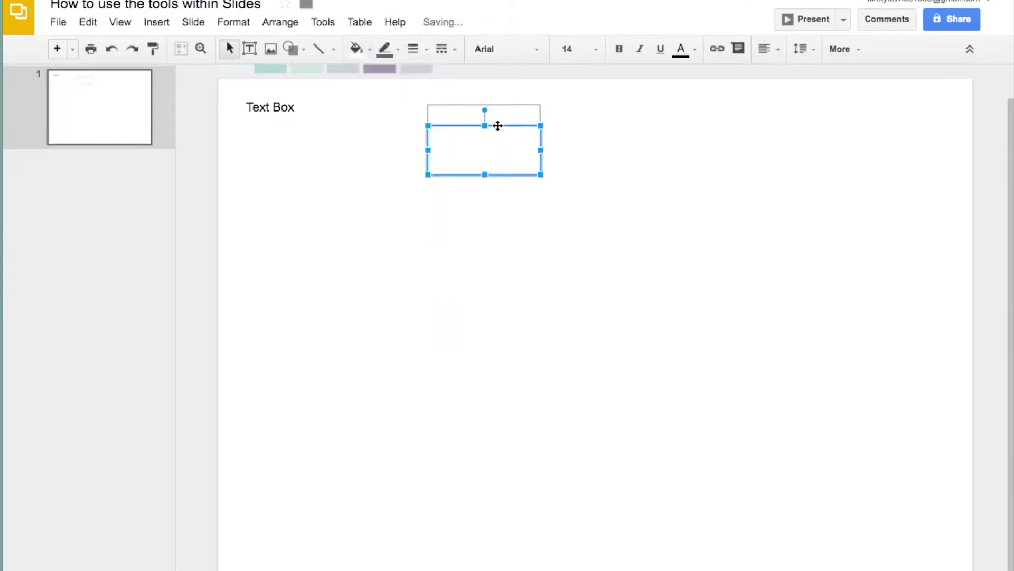
left_click(357, 49)
left_click(519, 220)
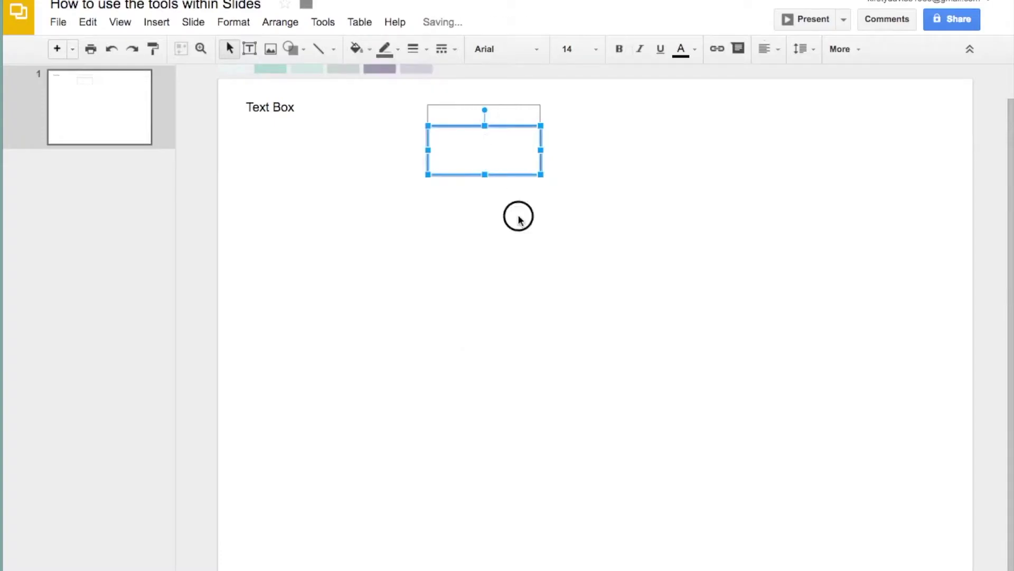
- Zoom to 200% and nudge the lower rectangle up under the upper one
left_click(469, 164)
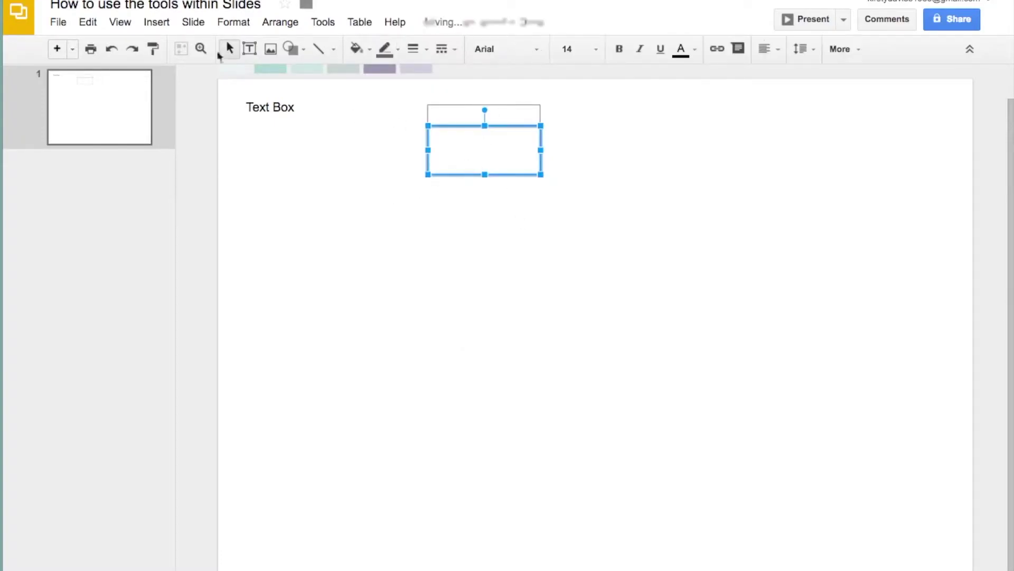
left_click(117, 23)
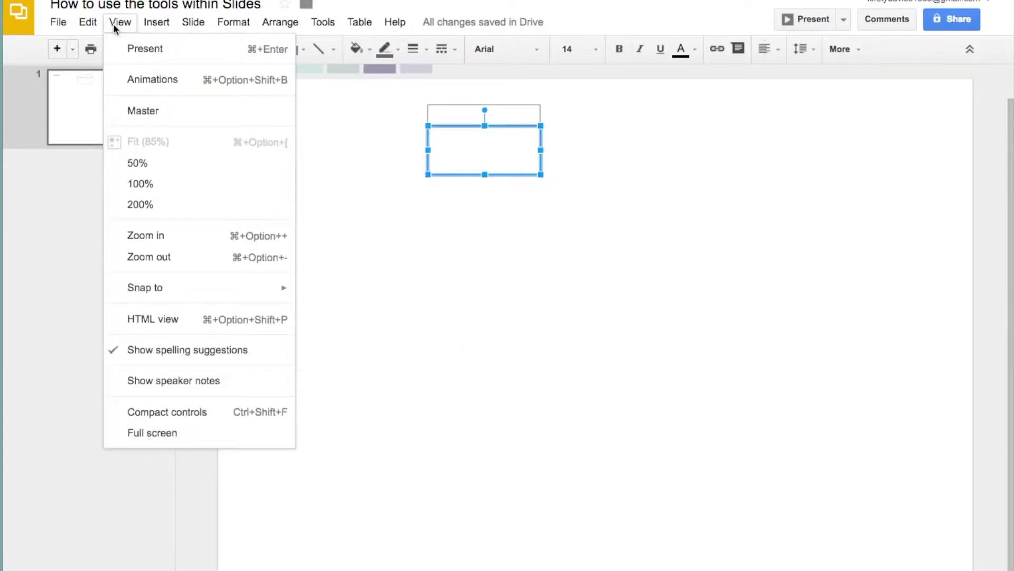
left_click(183, 204)
scroll(363, 196, "up", 5)
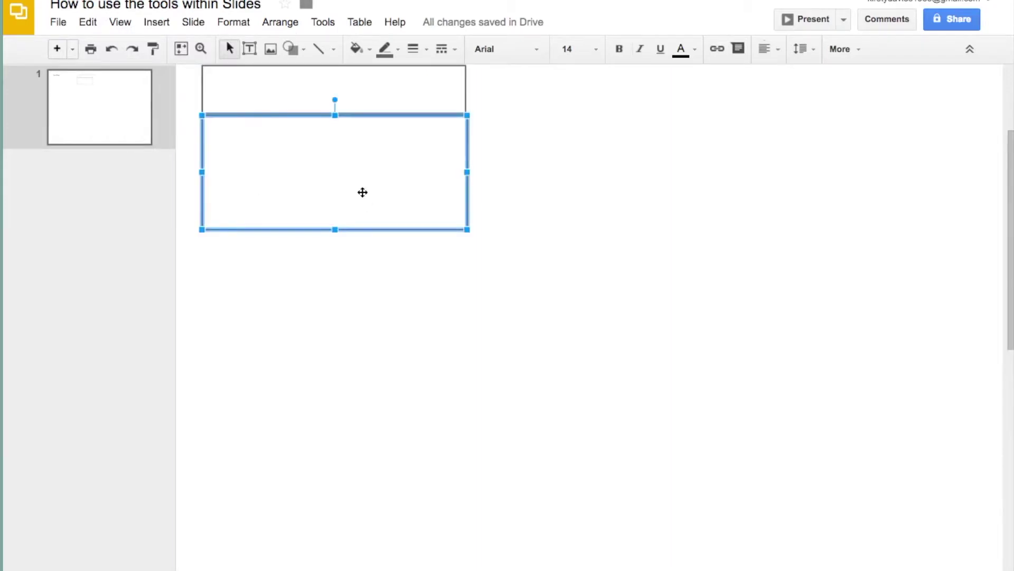
scroll(362, 193, "up", 1)
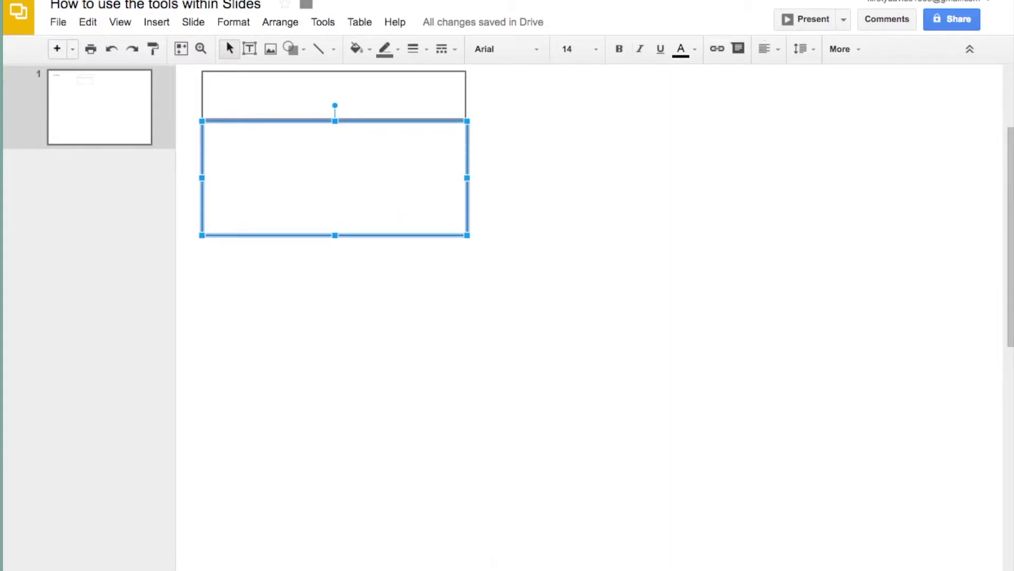
scroll(389, 465, "left", 5)
scroll(390, 464, "up", 6)
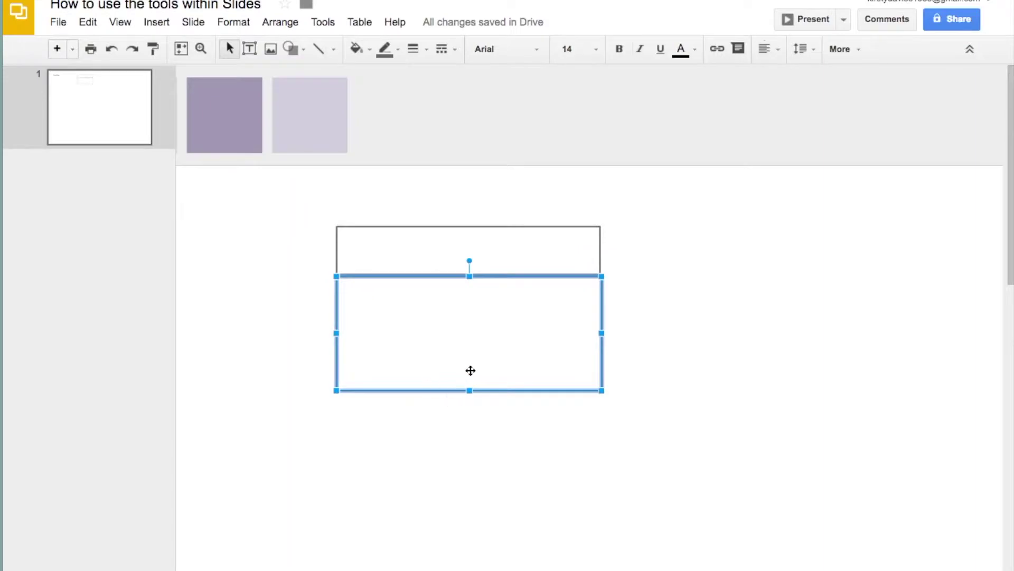
left_click_drag(471, 370, 471, 368)
left_click(474, 364)
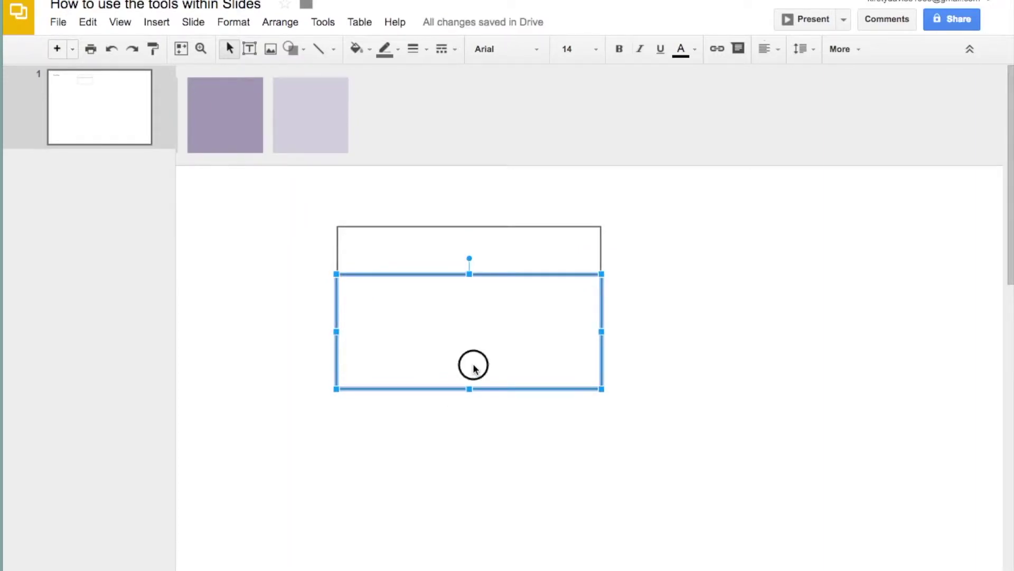
left_click_drag(473, 364, 474, 365)
- Match the lower rectangle's width to the upper one, set it flush beneath, and fit the slide
left_click(714, 399)
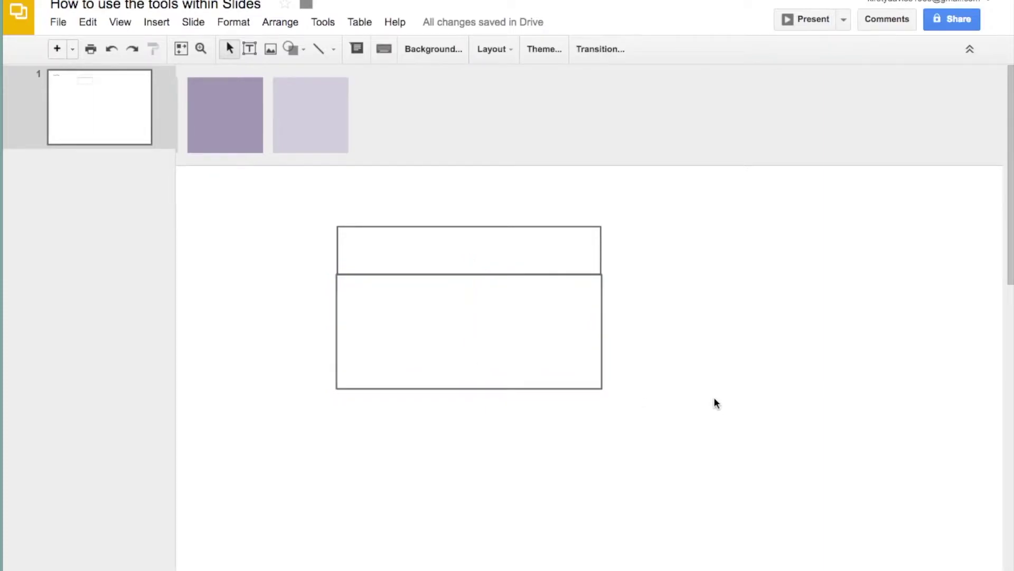
left_click(593, 347)
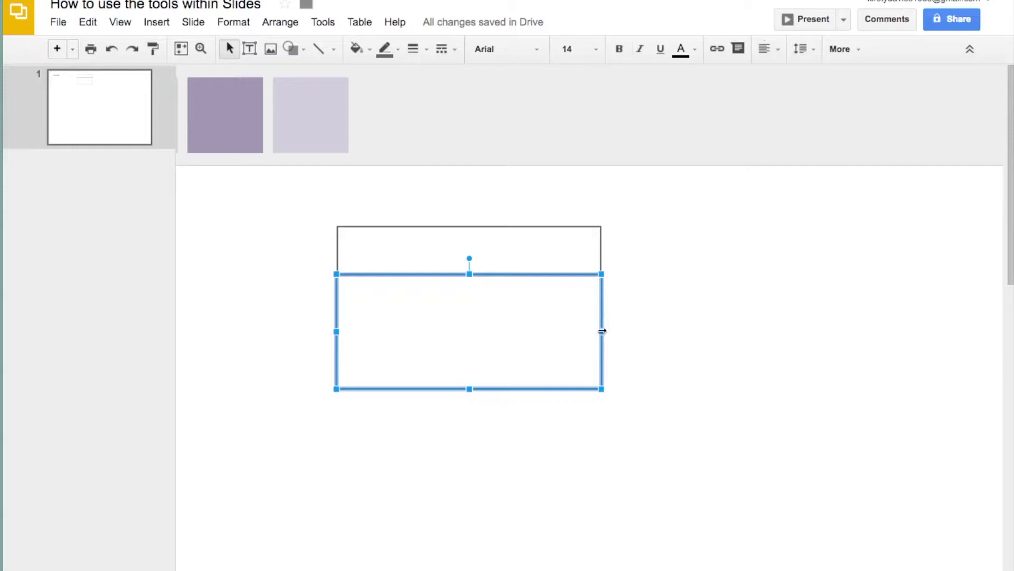
left_click_drag(600, 328, 601, 333)
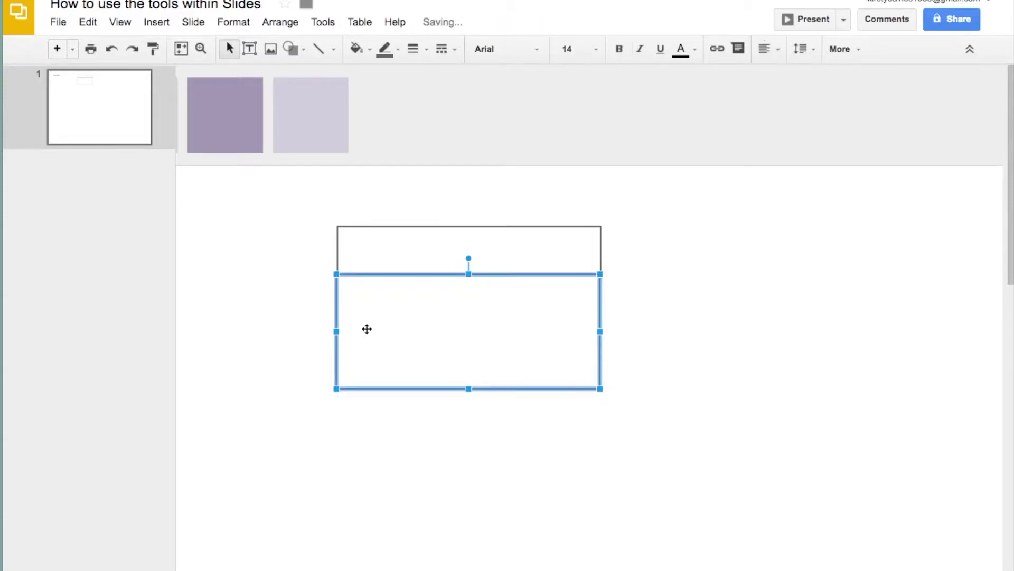
left_click_drag(337, 332, 340, 335)
left_click(700, 414)
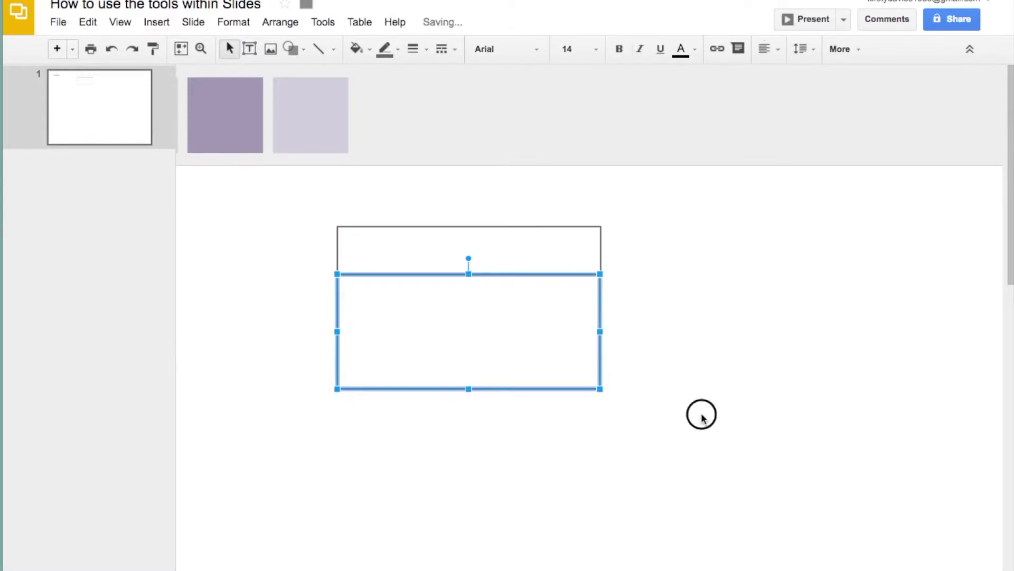
left_click(580, 311)
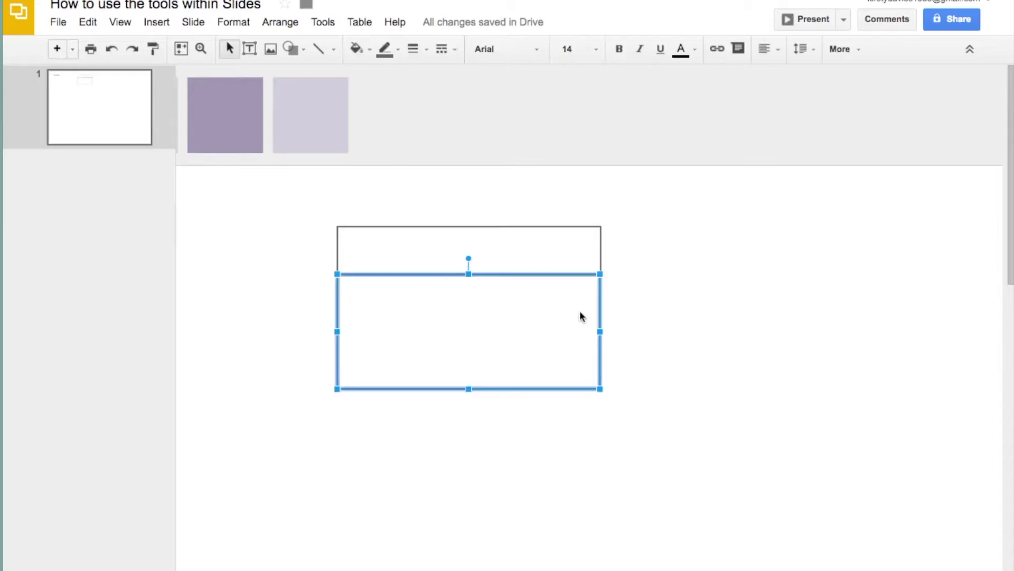
left_click_drag(601, 331, 603, 331)
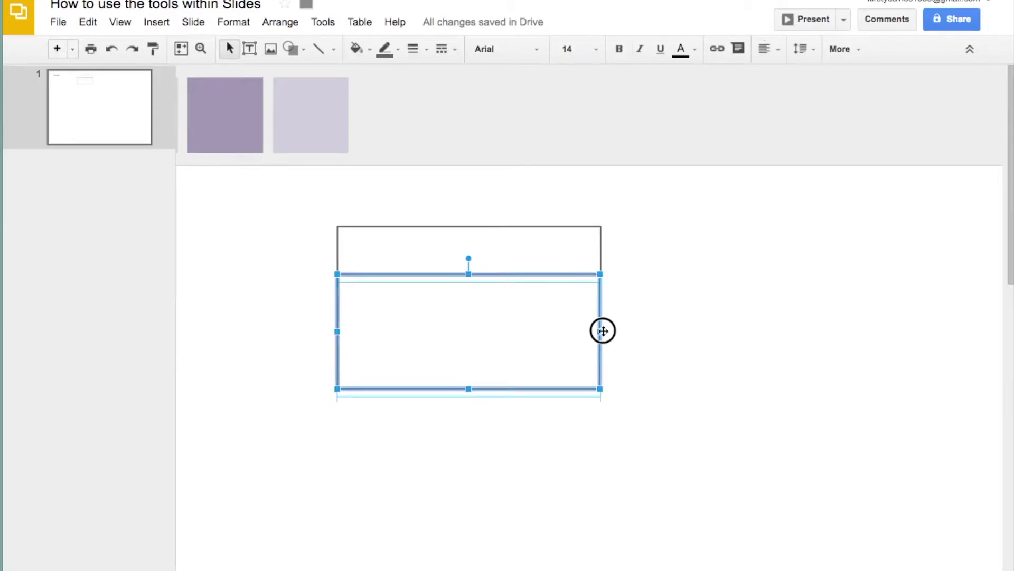
left_click_drag(603, 331, 618, 332)
left_click(619, 333)
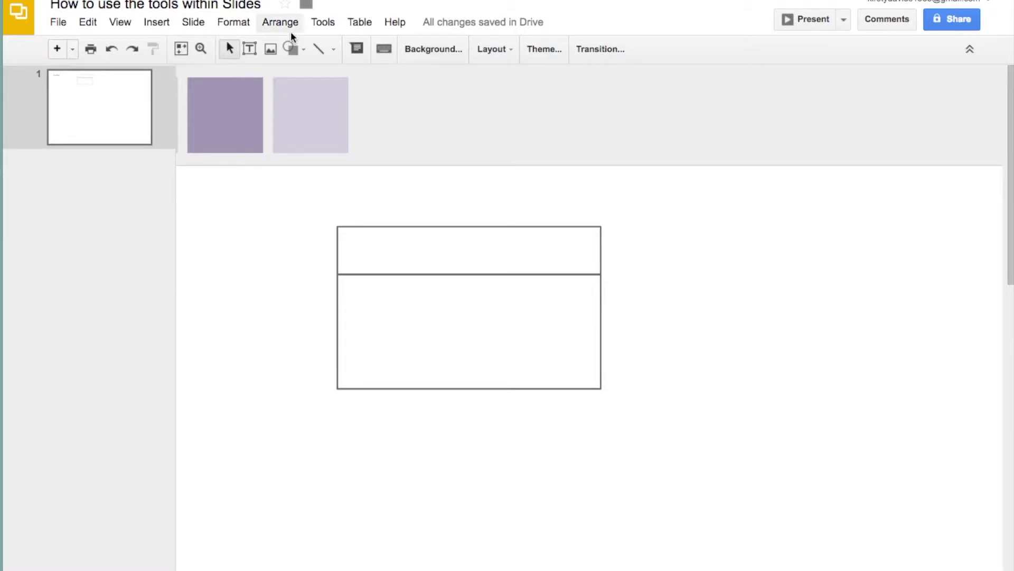
left_click(119, 23)
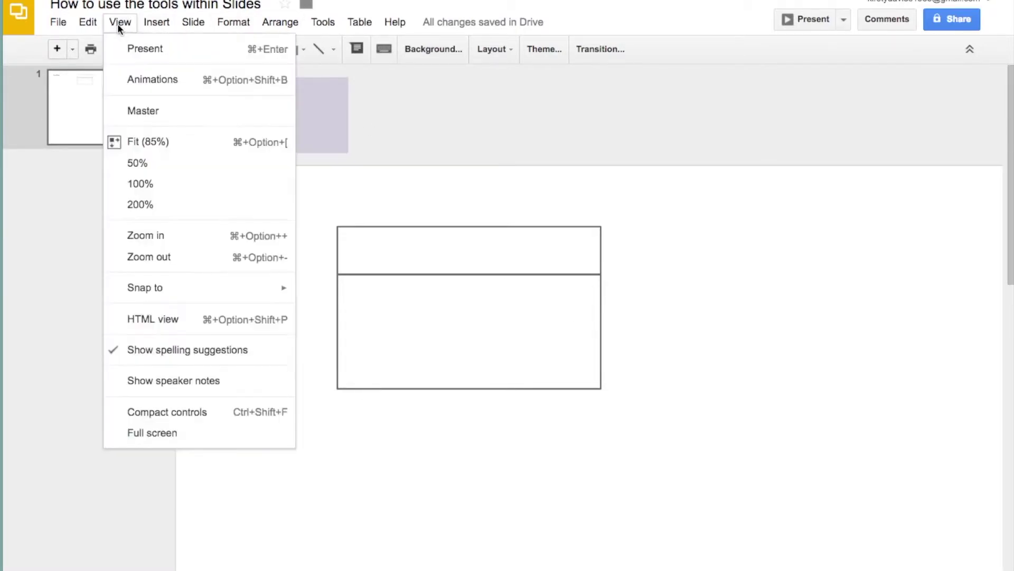
left_click(161, 141)
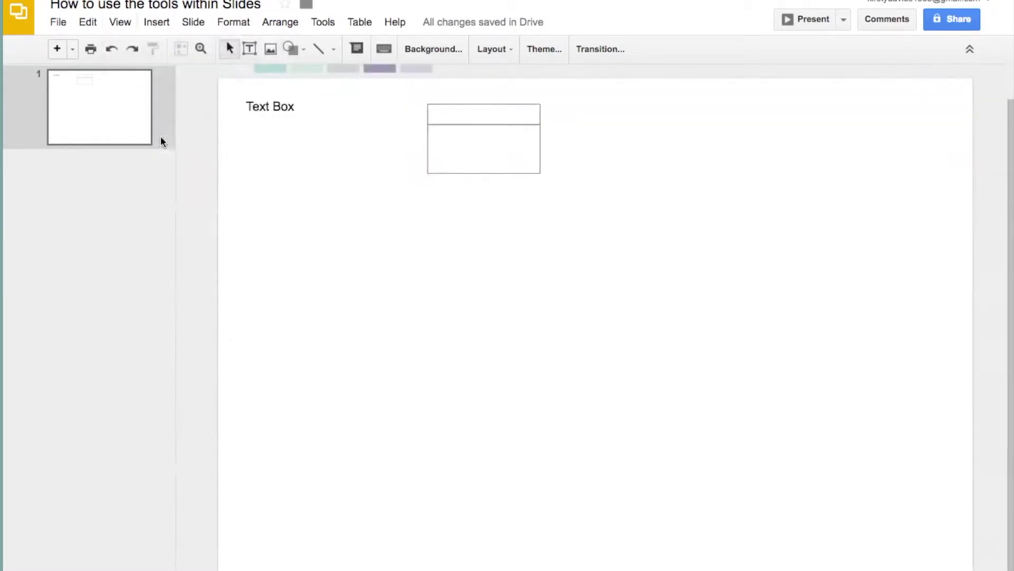
- Shrink the 'Text Box' text box to a smaller size
left_click(261, 136)
left_click_drag(471, 234, 355, 166)
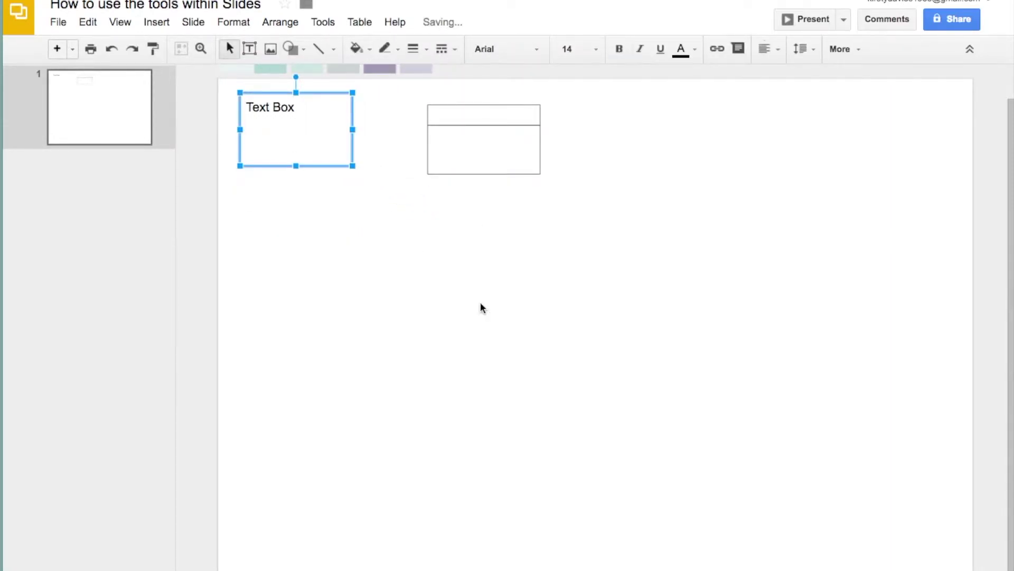
left_click(385, 162)
- Draw two horizontal lines beneath the text box, one below the other
left_click(317, 52)
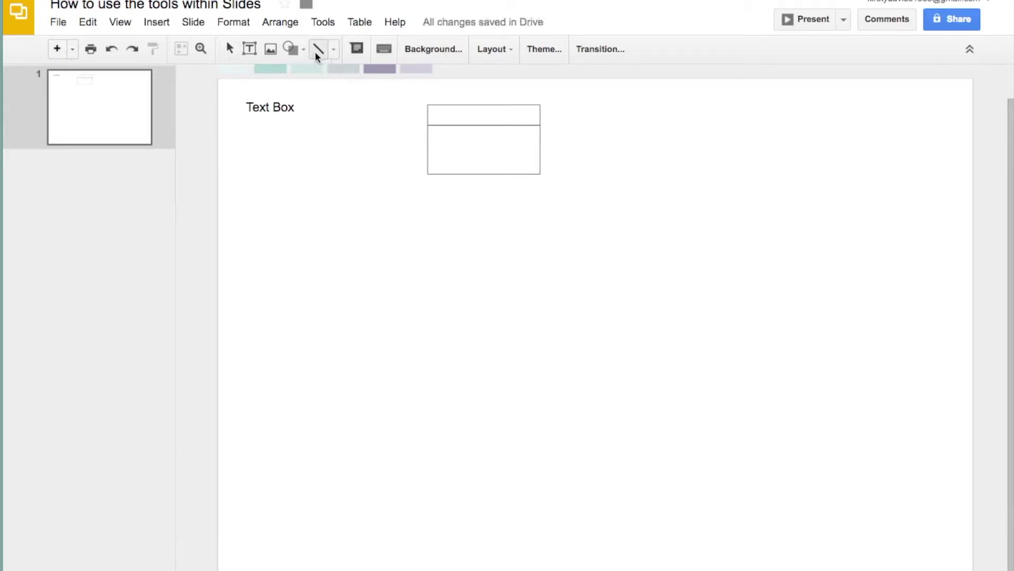
left_click_drag(278, 248, 399, 248)
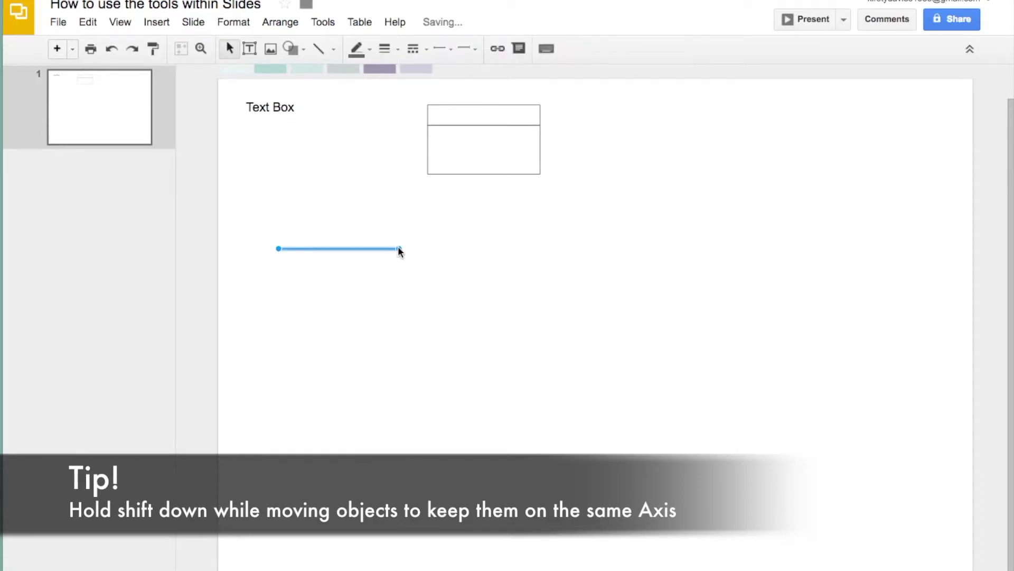
left_click(383, 216)
left_click(316, 53)
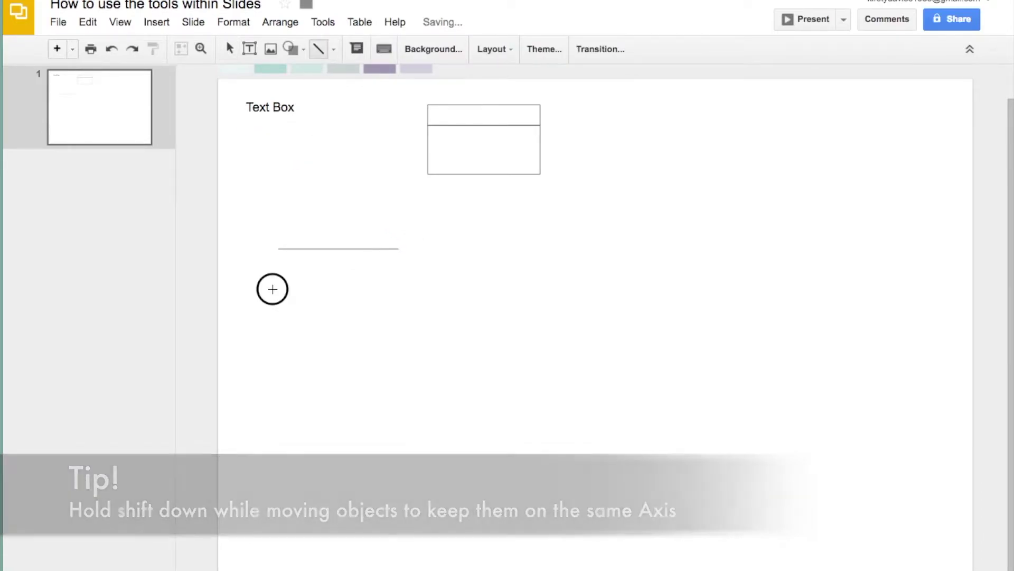
left_click_drag(272, 287, 392, 288)
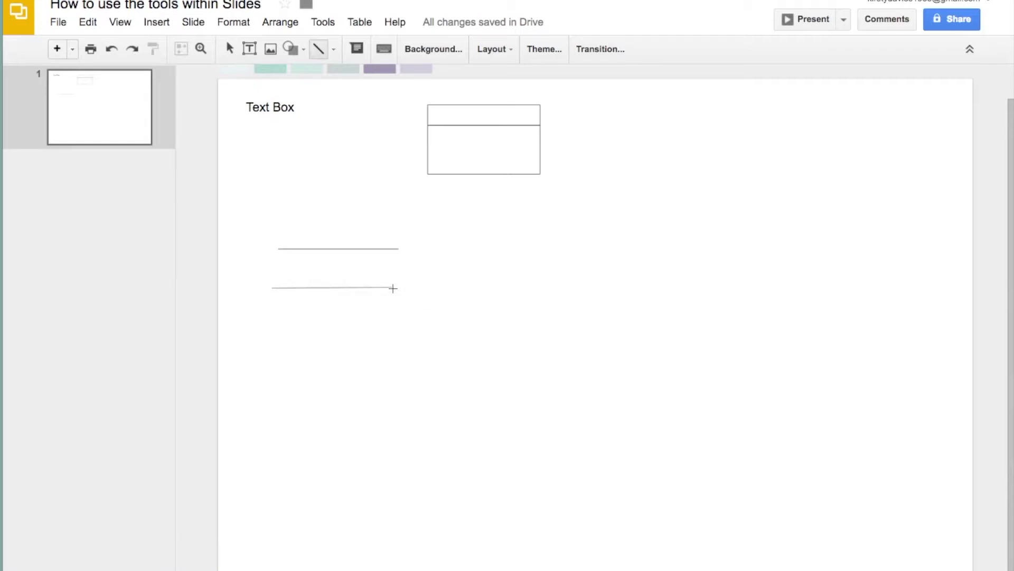
left_click(443, 309)
- At 200% zoom, stretch the lower line further right, then fit the slide back in view
left_click(359, 291)
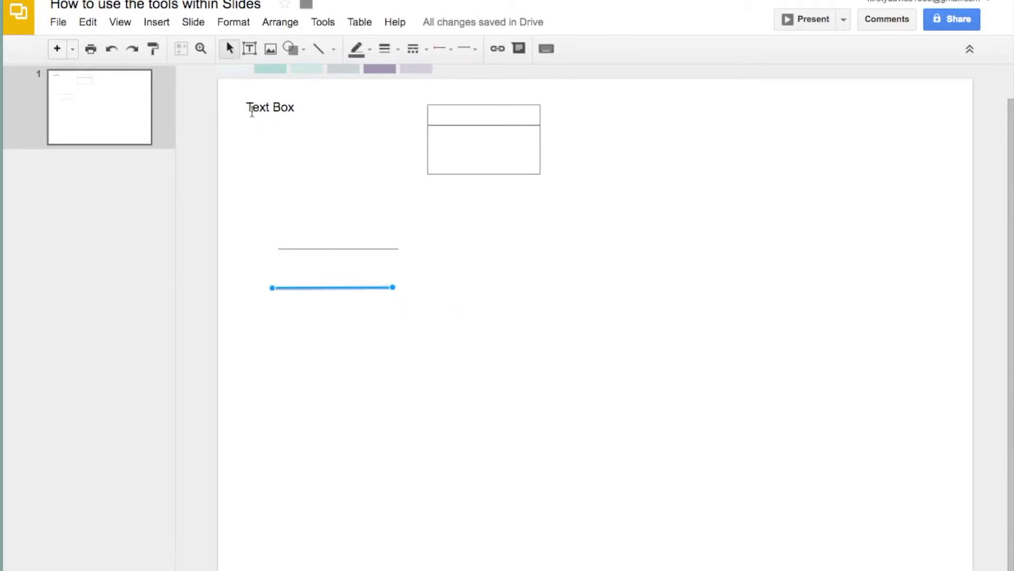
left_click(119, 24)
left_click(222, 207)
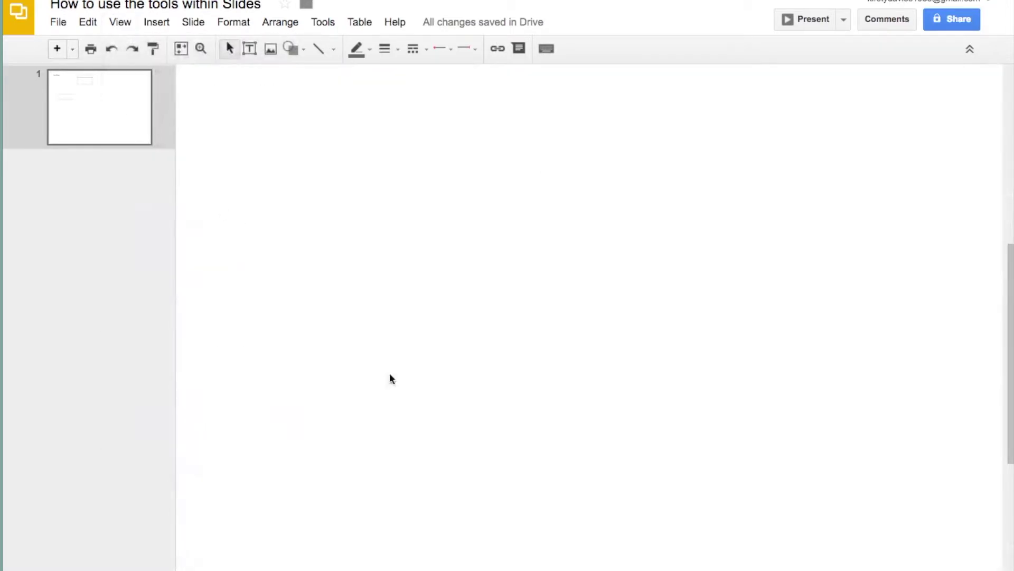
scroll(419, 487, "left", 5)
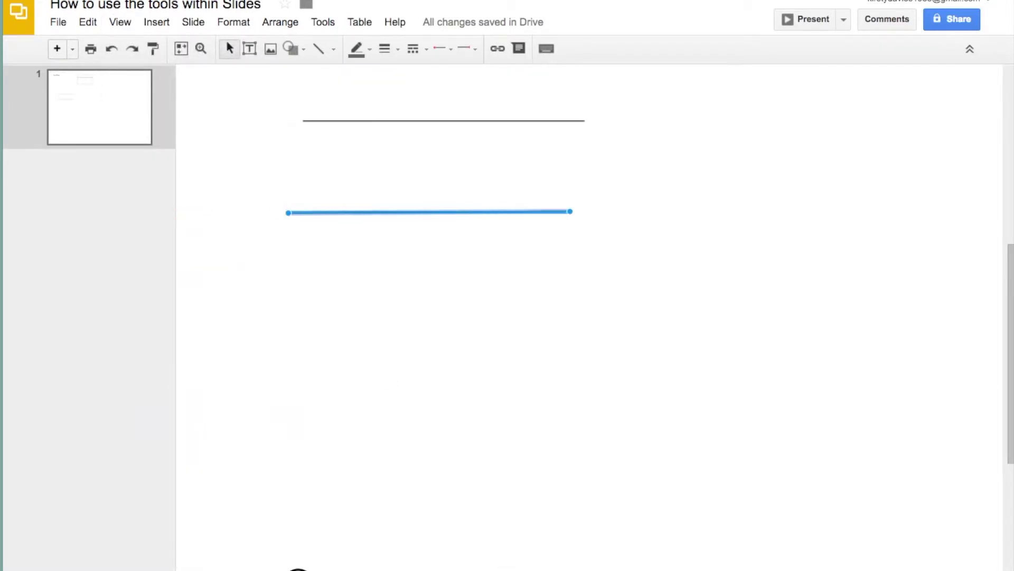
scroll(419, 487, "up", 3)
left_click(454, 396)
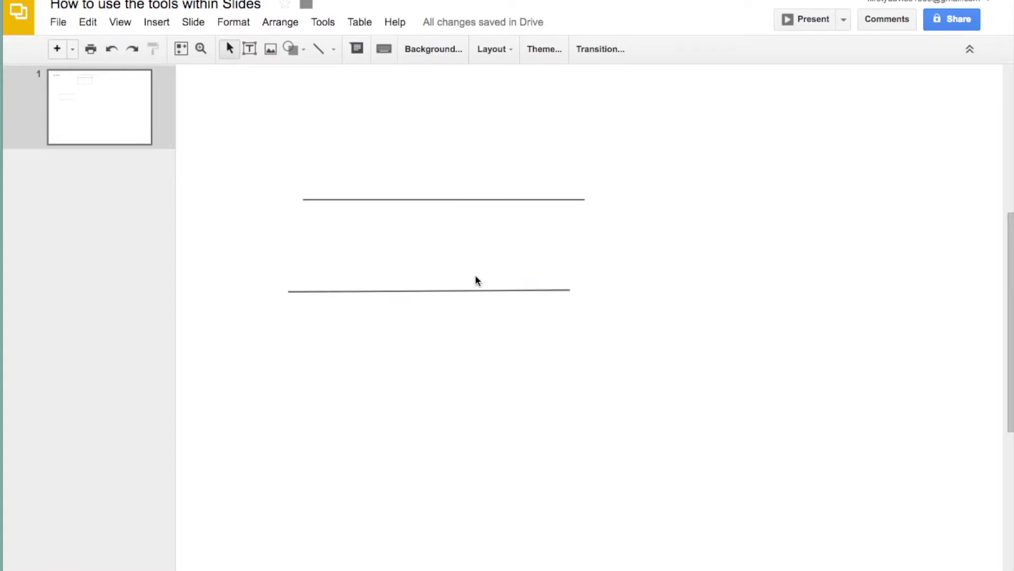
left_click(476, 290)
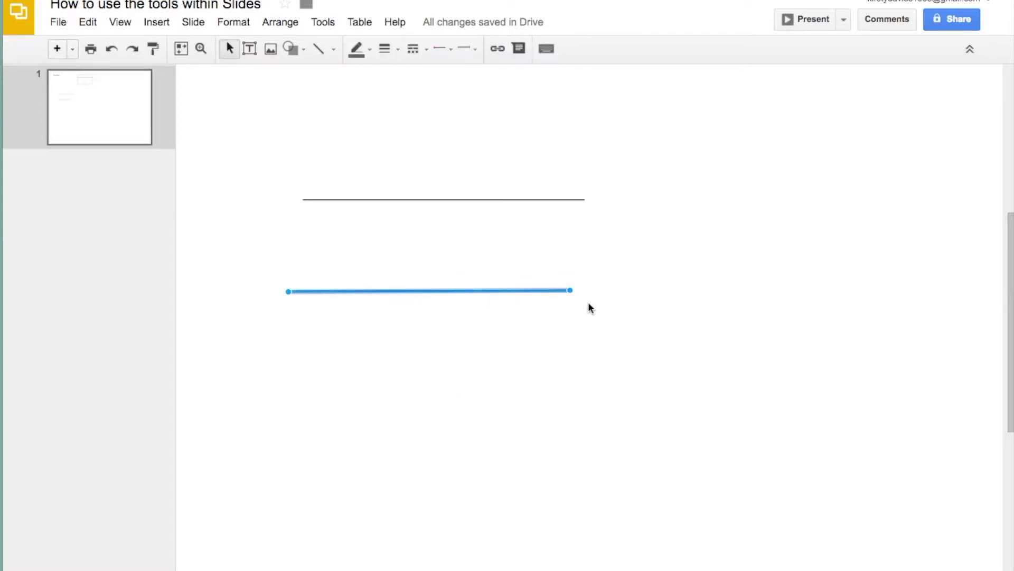
left_click_drag(571, 290, 649, 326)
left_click(639, 337)
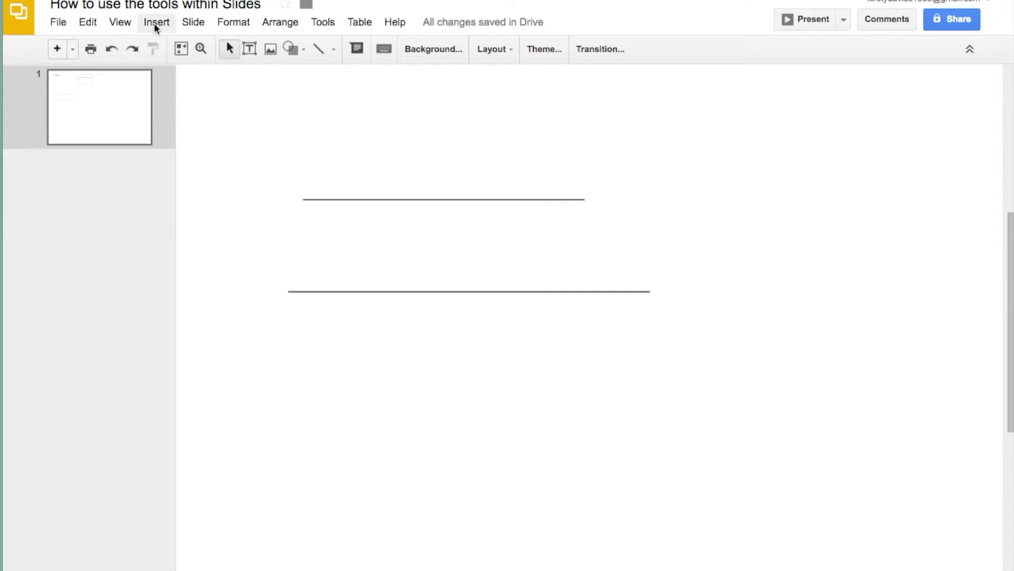
left_click(121, 22)
left_click(170, 141)
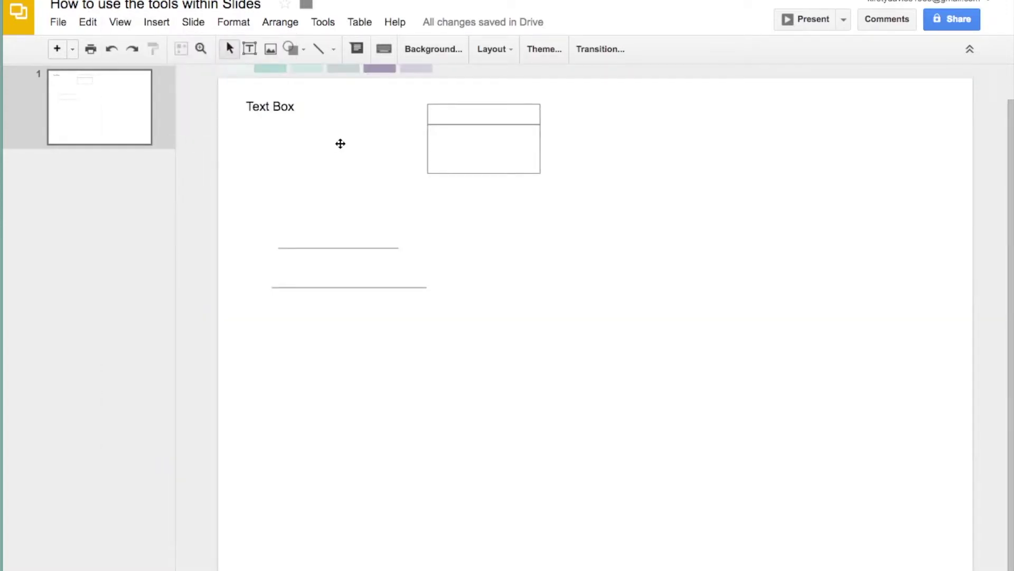
- Select the text and browse the font list and More fonts library without changing anything
left_click(335, 54)
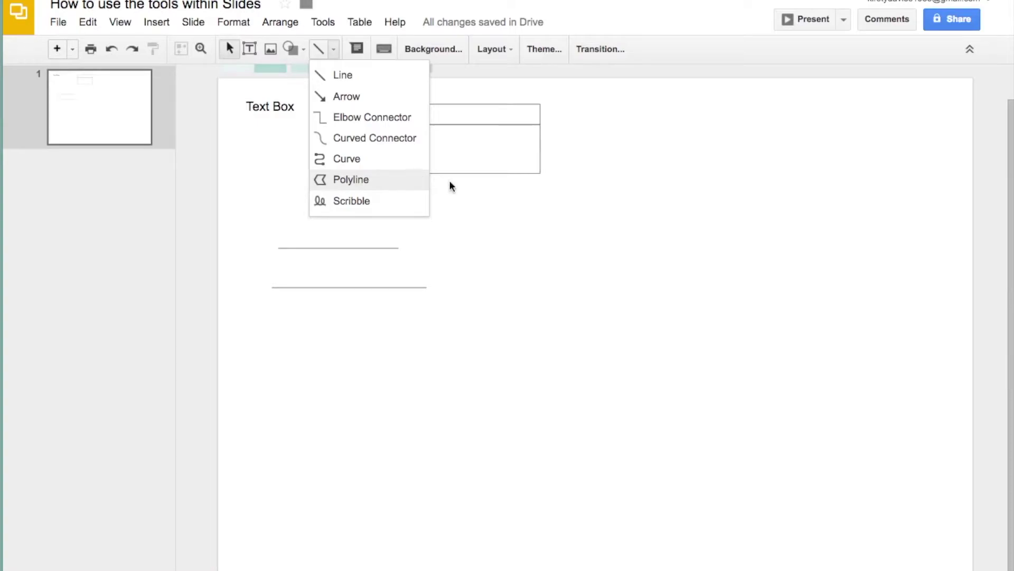
left_click(482, 191)
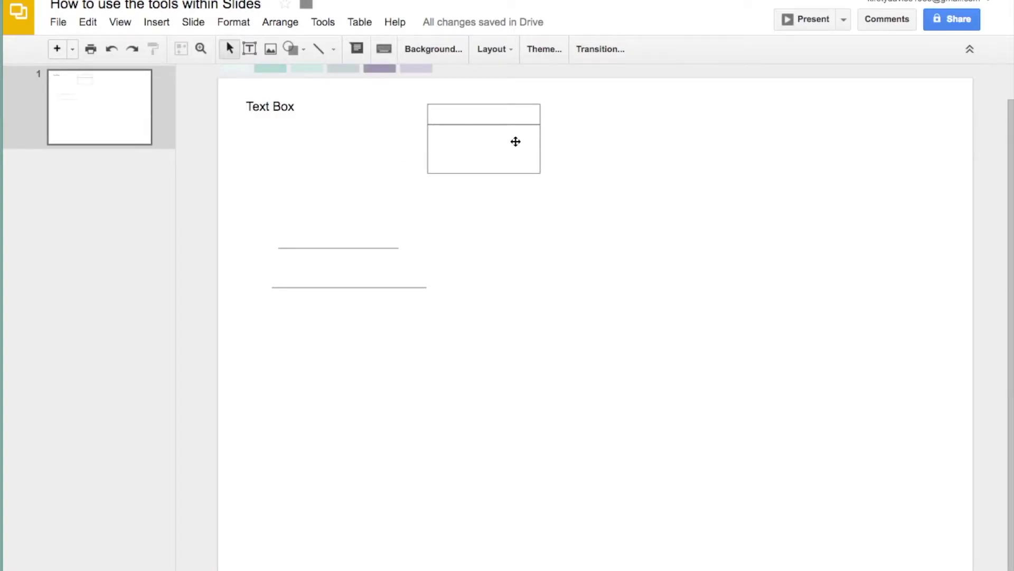
left_click(351, 119)
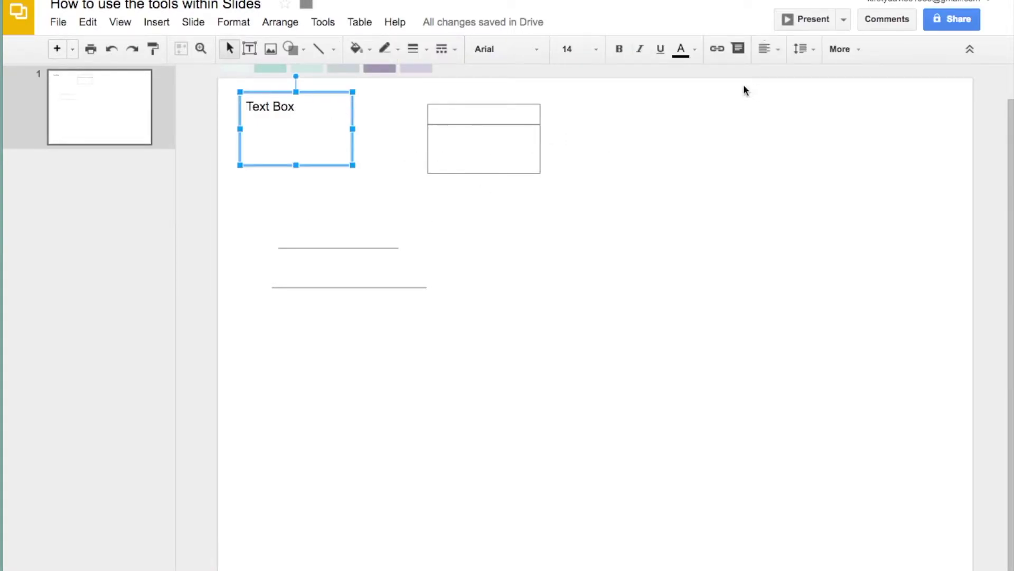
double_click(283, 106)
left_click(539, 49)
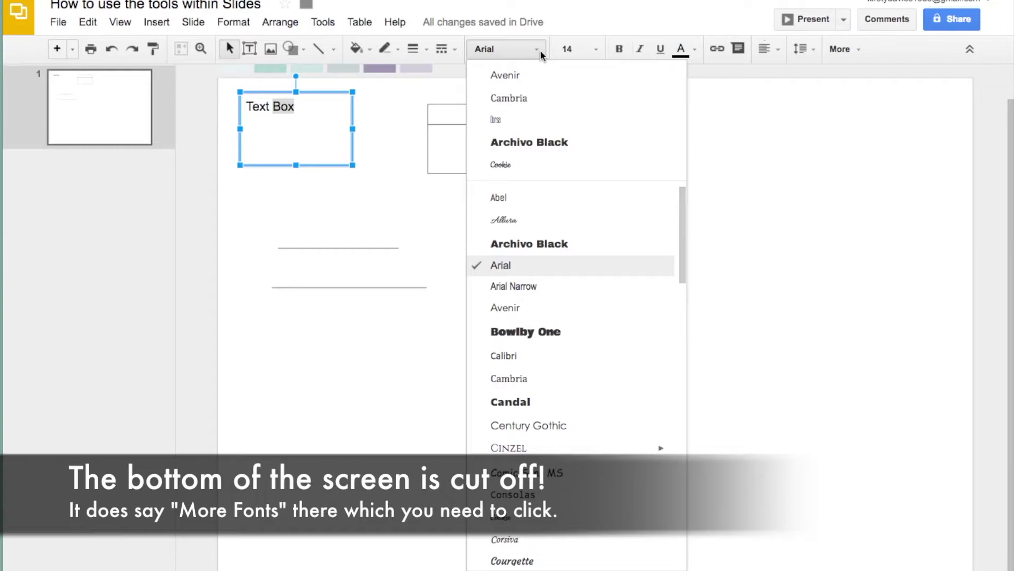
left_click(507, 568)
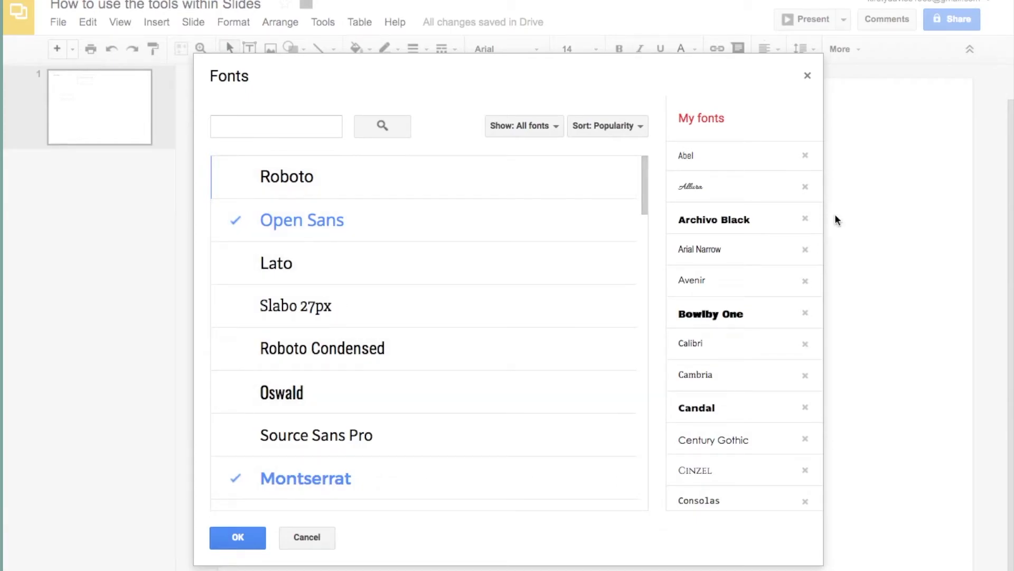
left_click(331, 539)
- Change both words 'Text Box' from Arial to the Archivo Black font
left_click(267, 106)
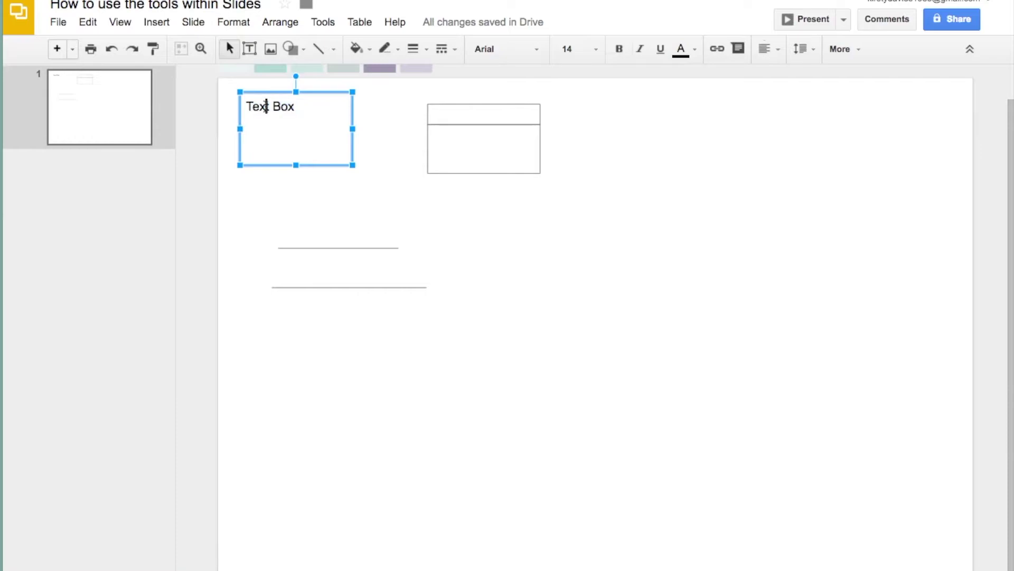
left_click_drag(246, 106, 301, 106)
left_click(537, 50)
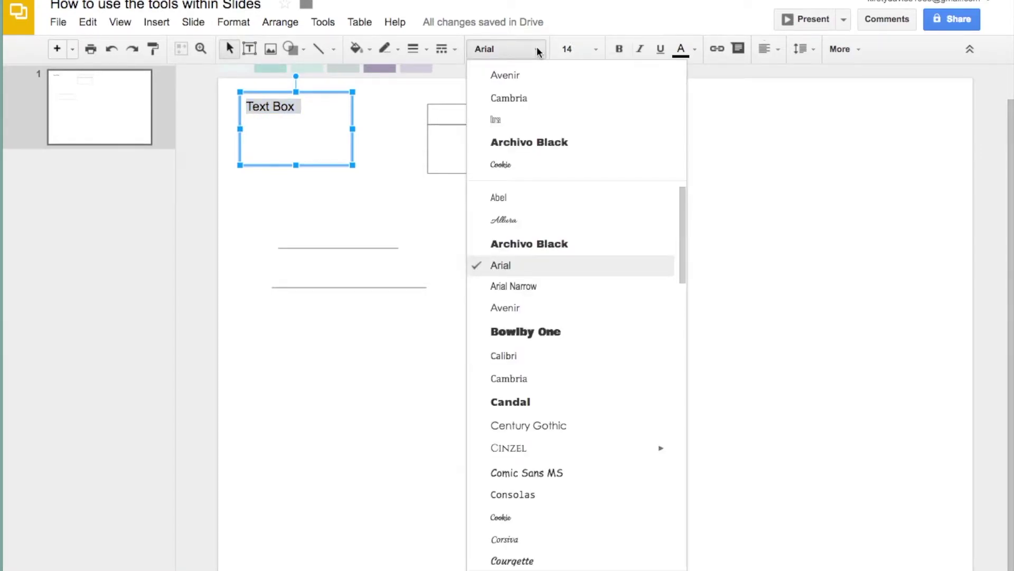
left_click(590, 141)
left_click(509, 221)
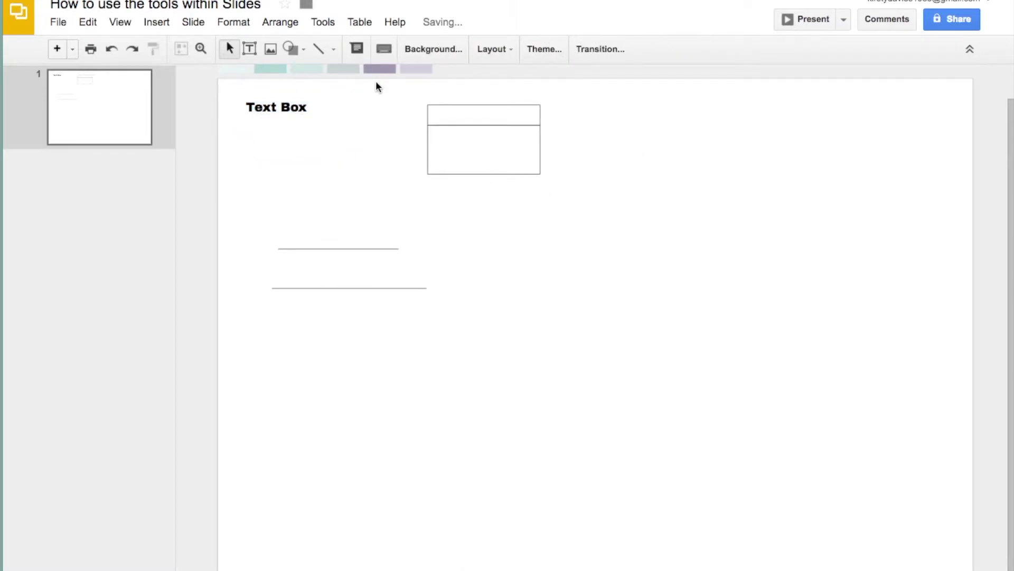
- Centre the 'Text Box' text horizontally, try bottom, and settle on middle vertical alignment
left_click(317, 114)
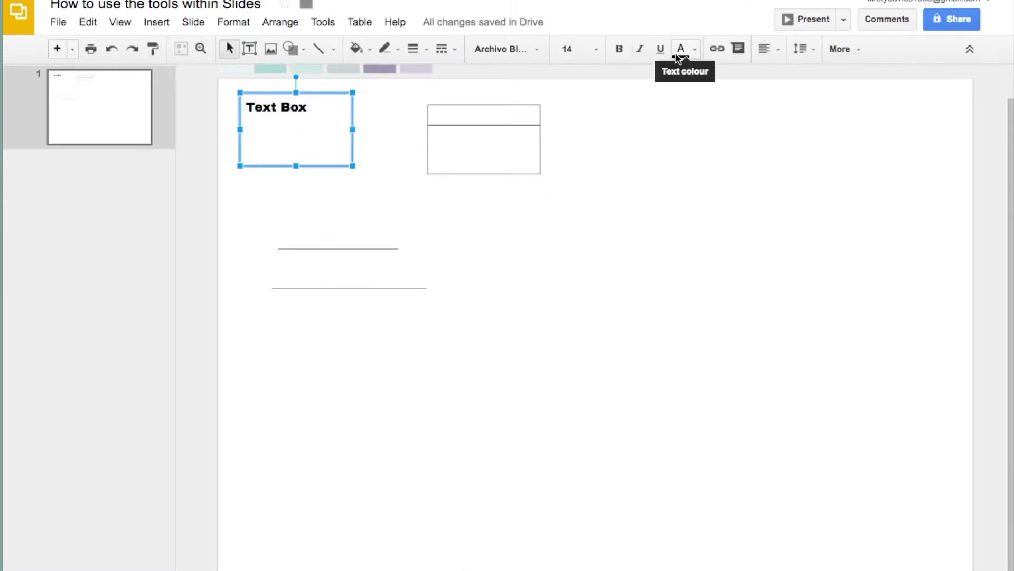
left_click(768, 49)
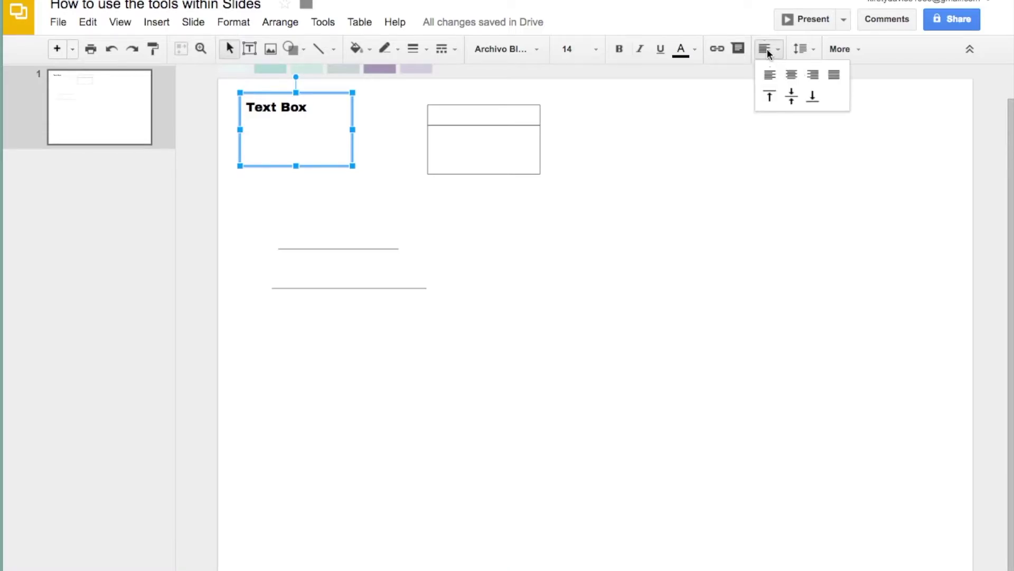
left_click(792, 76)
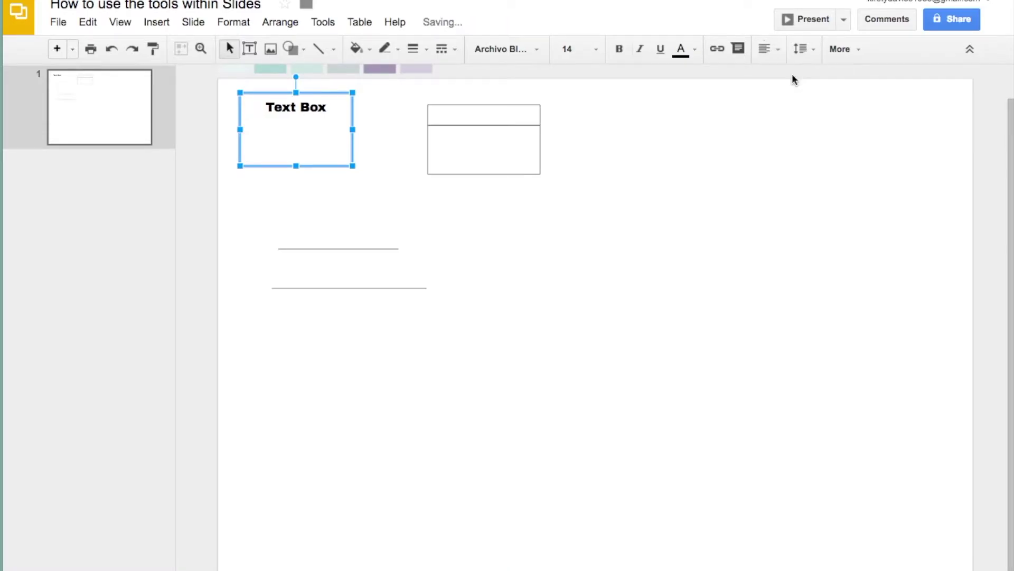
left_click(768, 49)
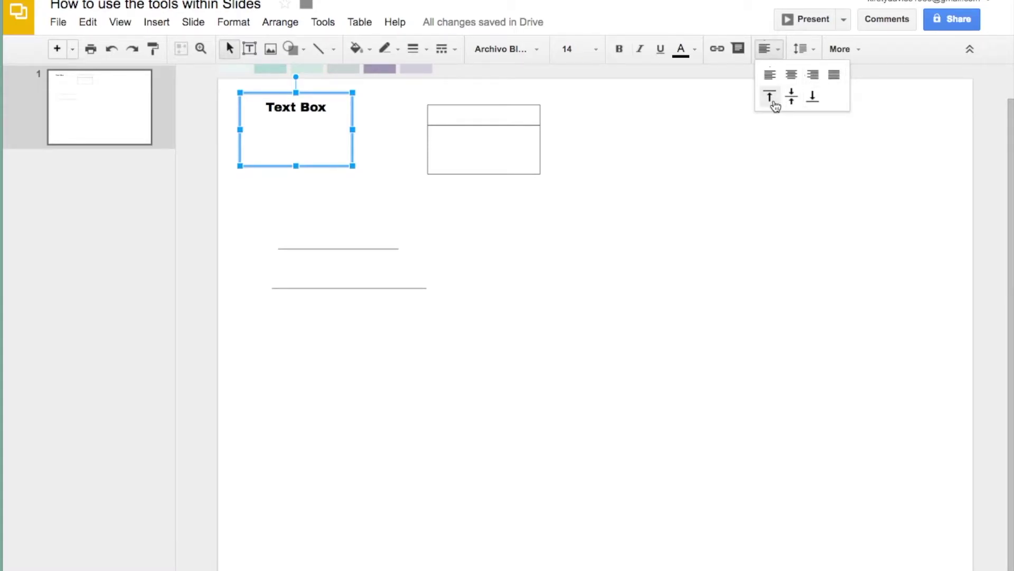
left_click(790, 99)
left_click(772, 52)
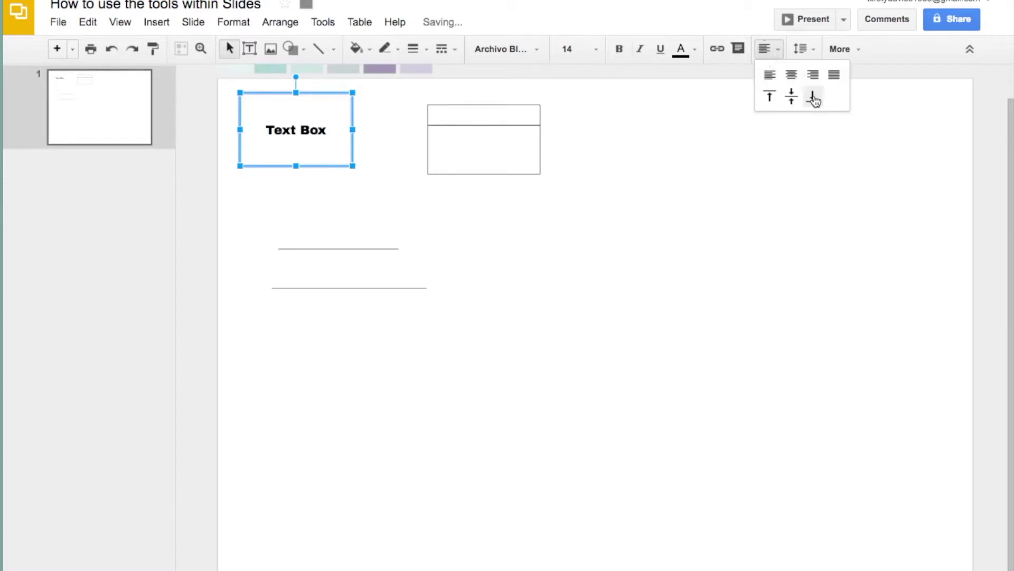
left_click(816, 96)
left_click(772, 53)
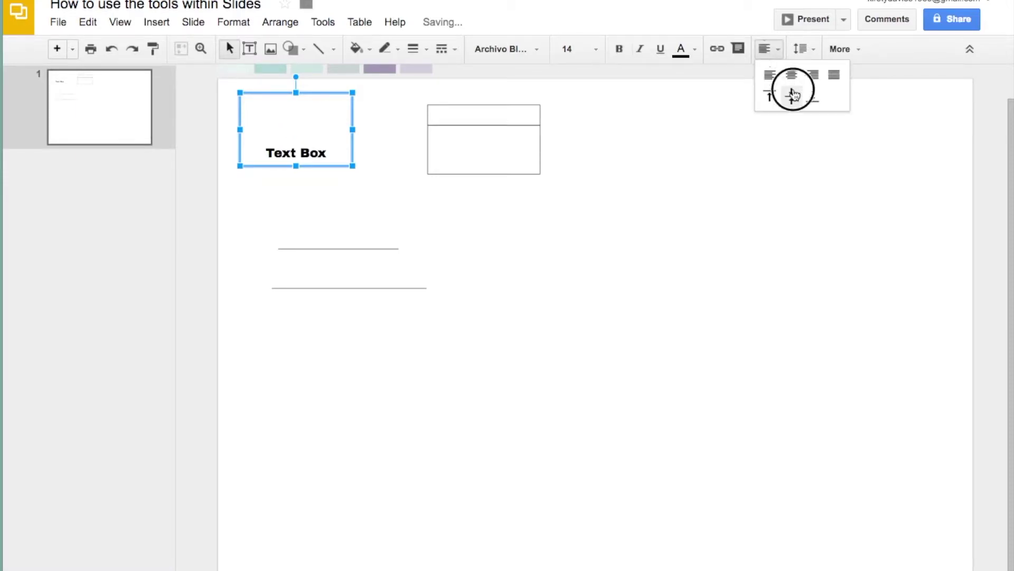
left_click(790, 96)
left_click(641, 225)
left_click(454, 132)
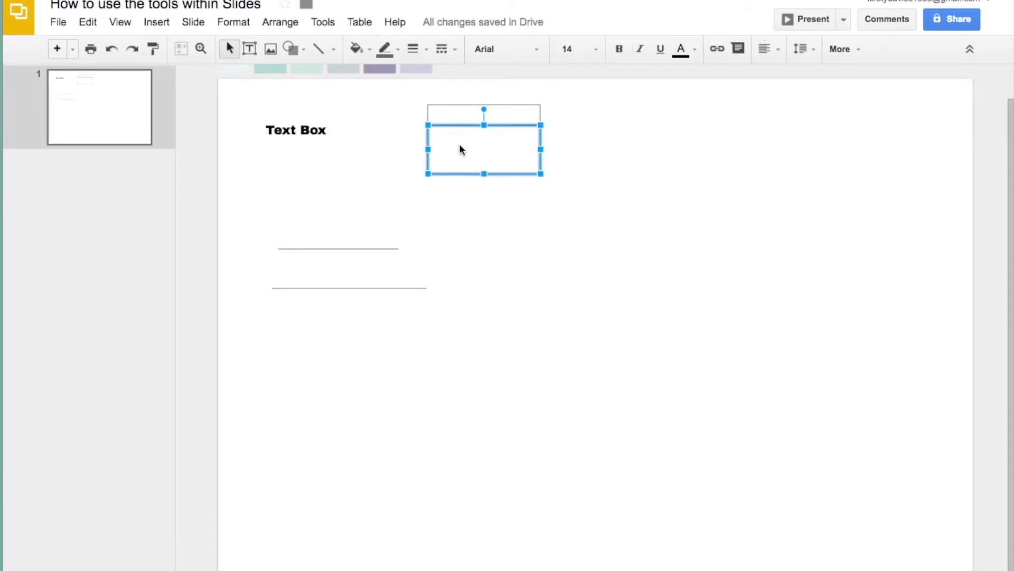
- Type 'Add text' in the lower box and centre it horizontally and vertically
left_click(460, 149)
type("A")
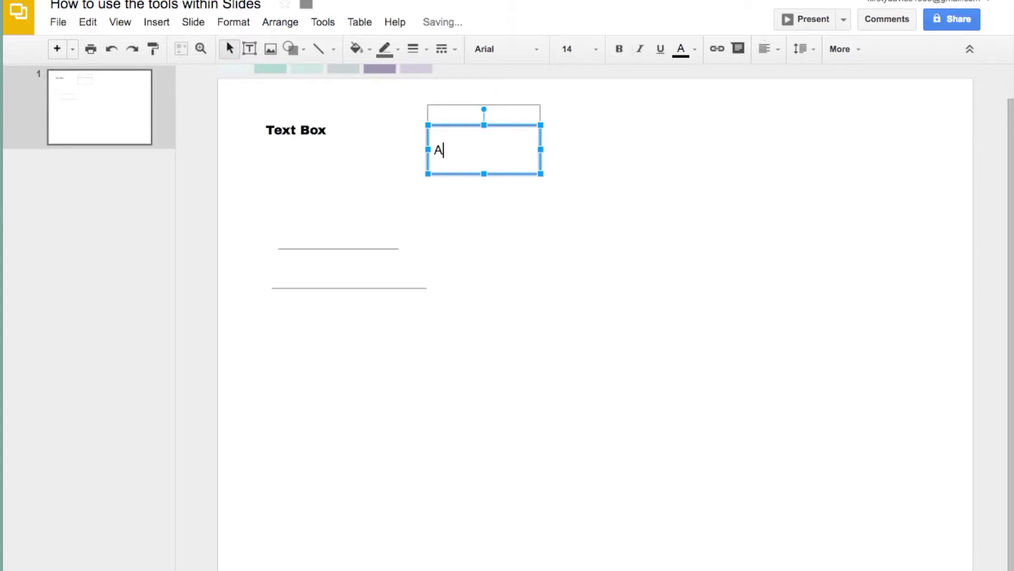
type("dd text")
left_click(772, 53)
left_click(791, 96)
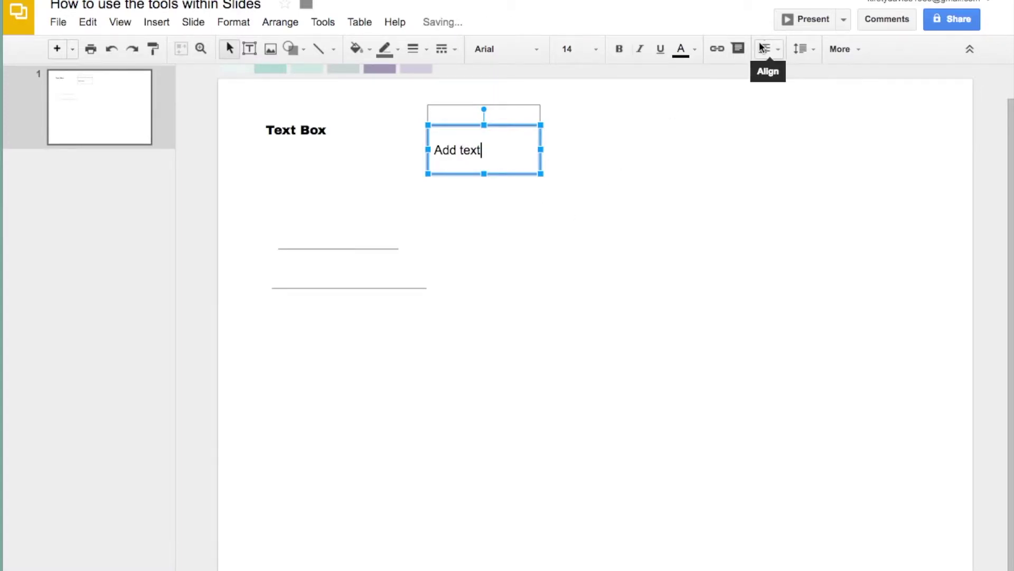
left_click(776, 52)
left_click(791, 73)
left_click(685, 217)
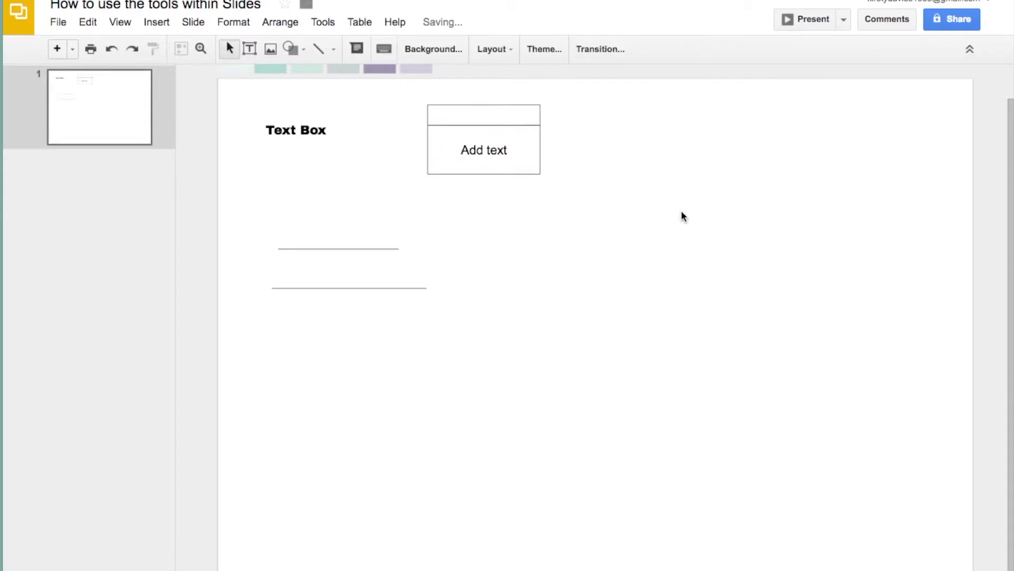
- Type 'Header' in the top cell, centre it, and set its font to Cookie
left_click(472, 112)
type("Header")
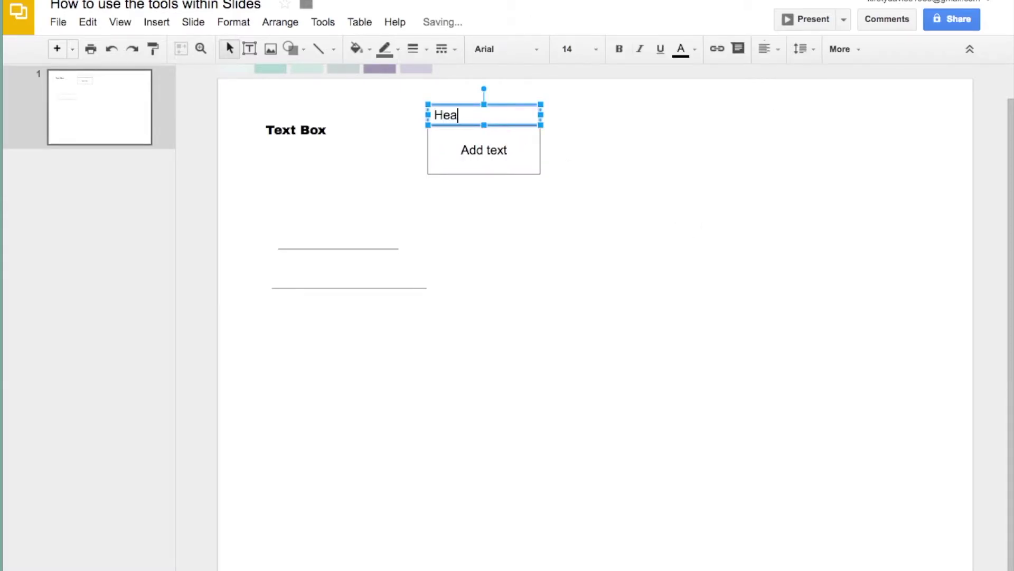
double_click(470, 113)
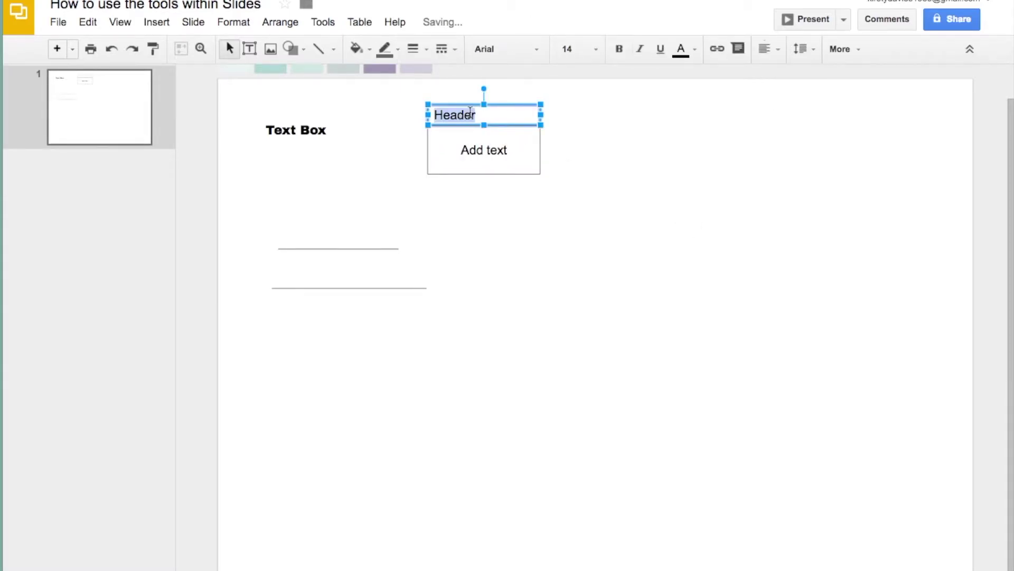
left_click(777, 49)
left_click(791, 96)
left_click(761, 48)
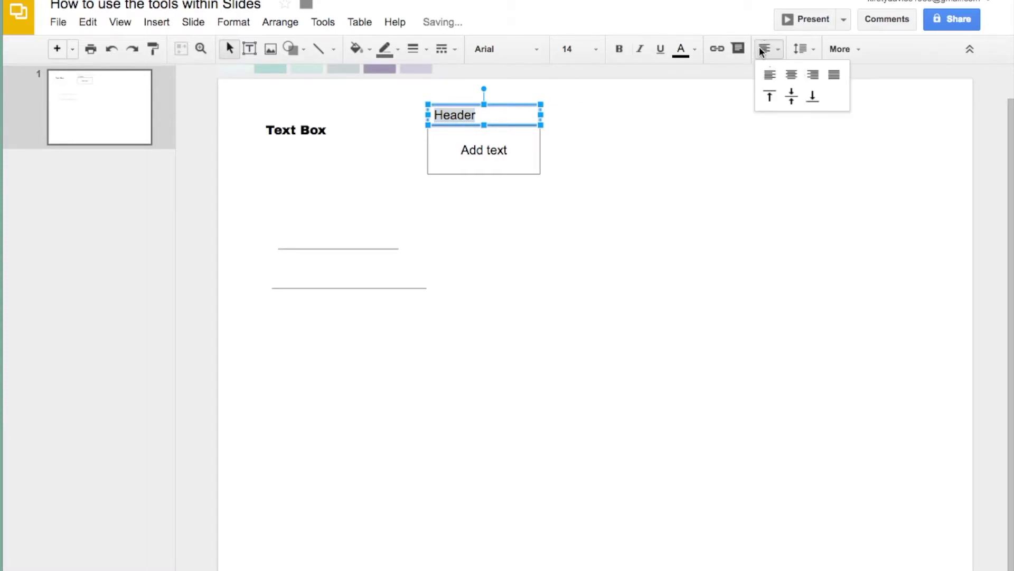
left_click(791, 75)
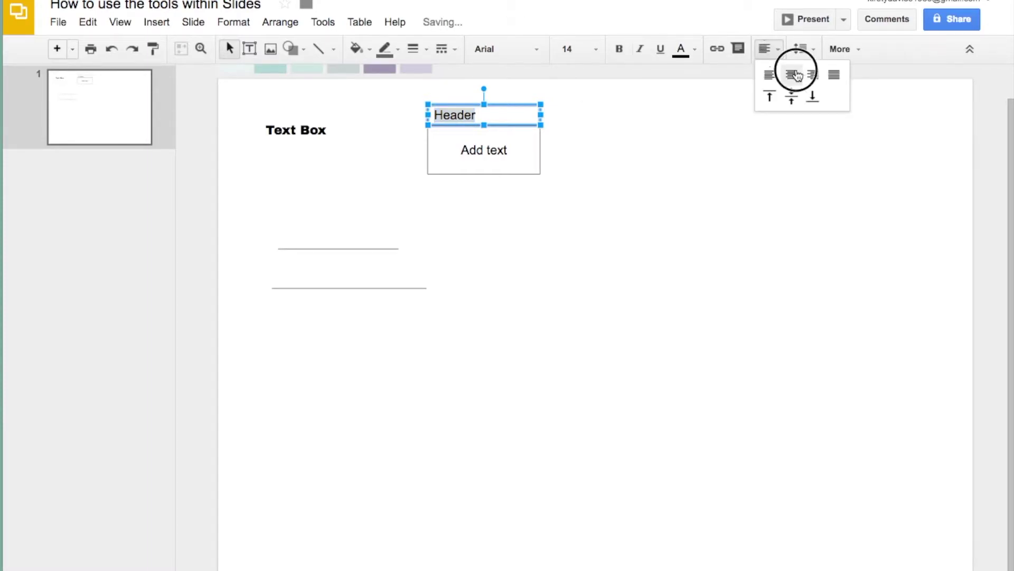
left_click(537, 51)
left_click(540, 162)
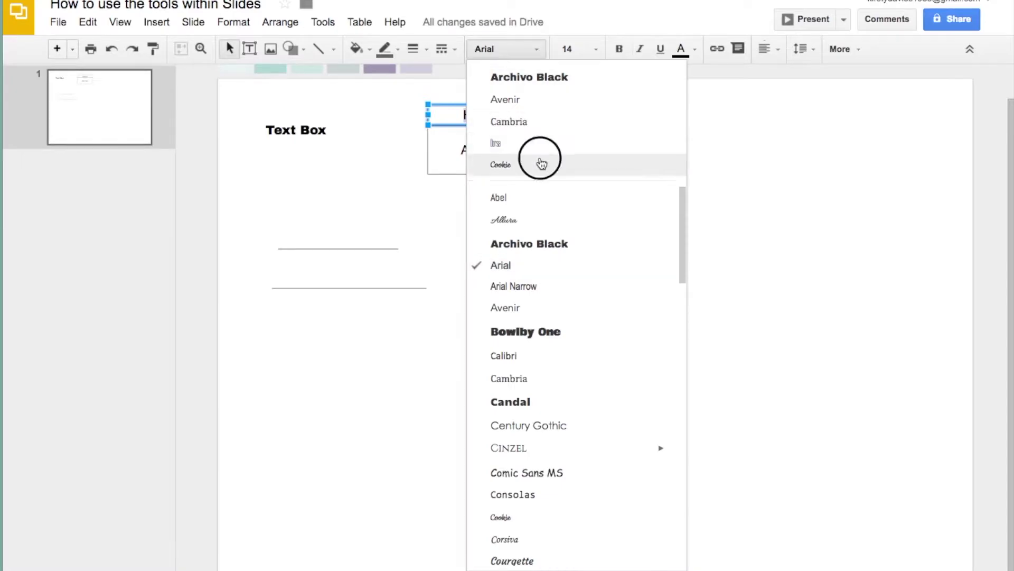
left_click(609, 236)
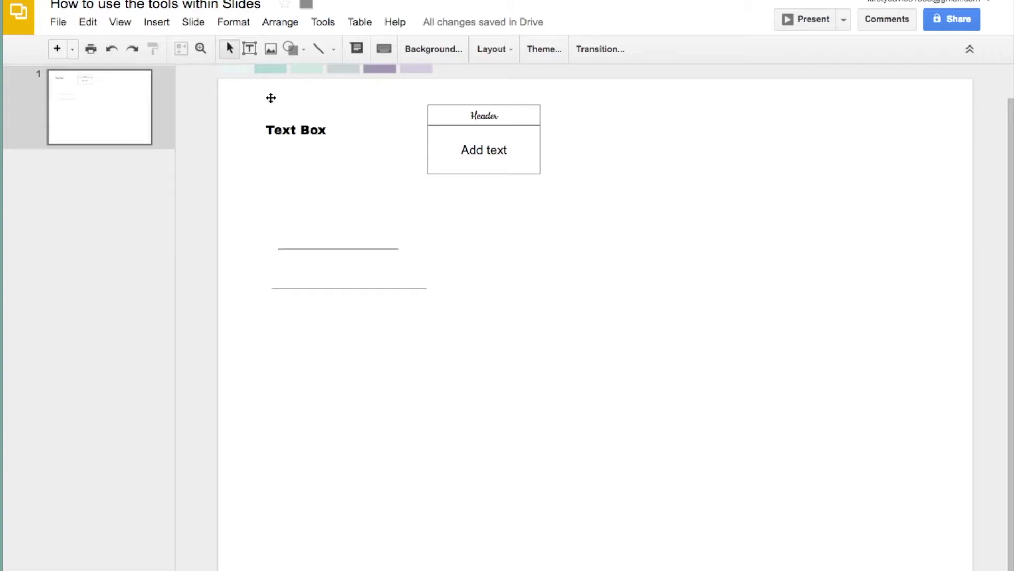
- Draw a five-pointed star near the slide's middle and widen its points with the adjustment handle
left_click(289, 49)
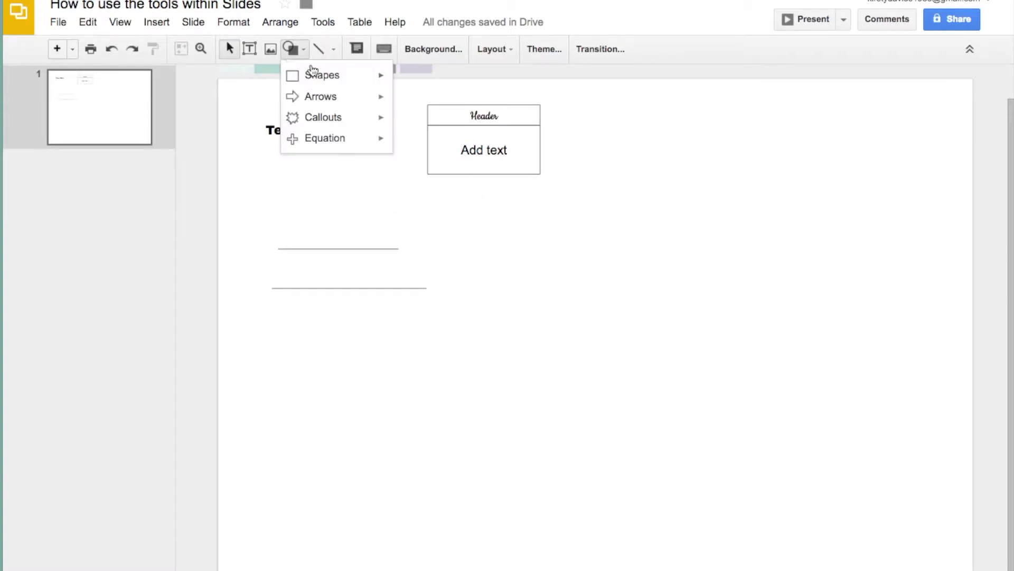
mouse_move(356, 118)
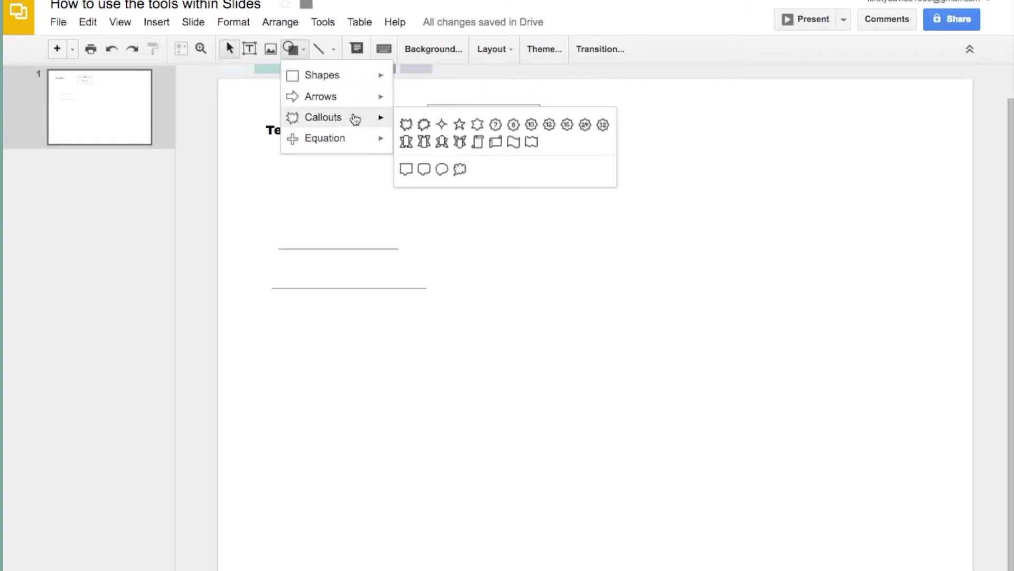
left_click(457, 125)
left_click_drag(525, 241, 657, 365)
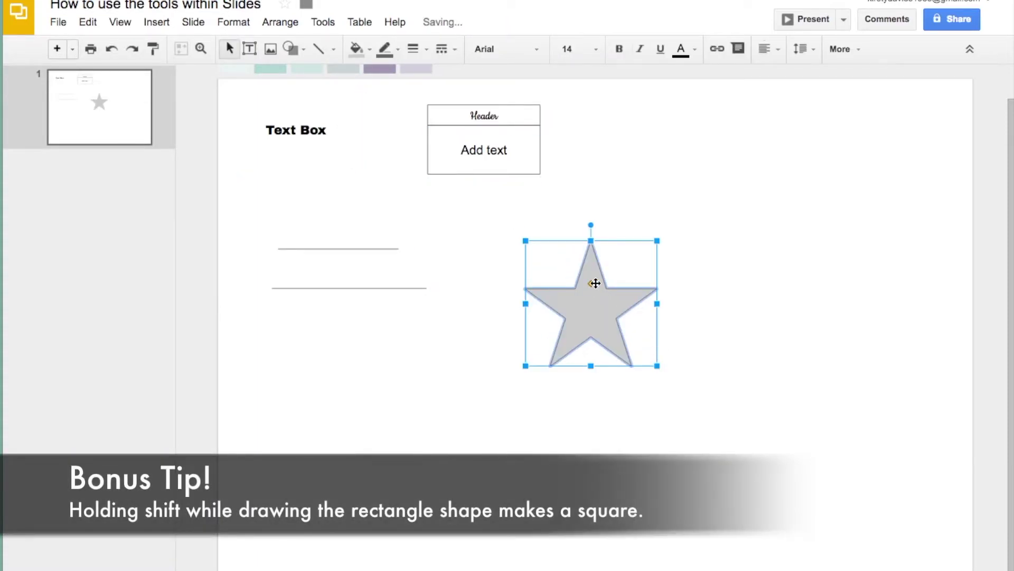
left_click(590, 284)
left_click_drag(590, 284, 639, 283)
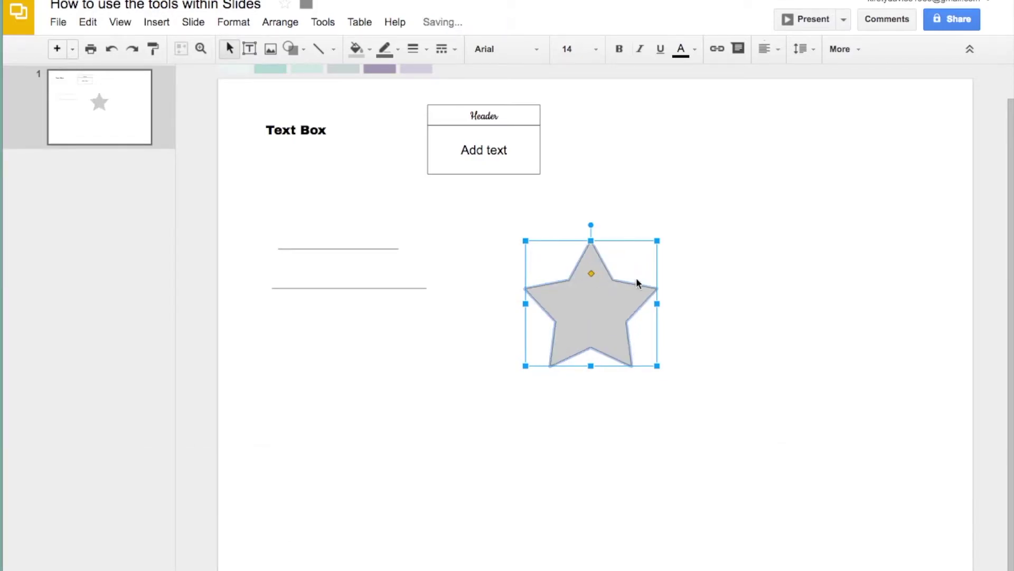
left_click(391, 95)
left_click(291, 48)
- Draw a rounded rectangle at the slide's upper right and give it a 4px border
left_click(316, 74)
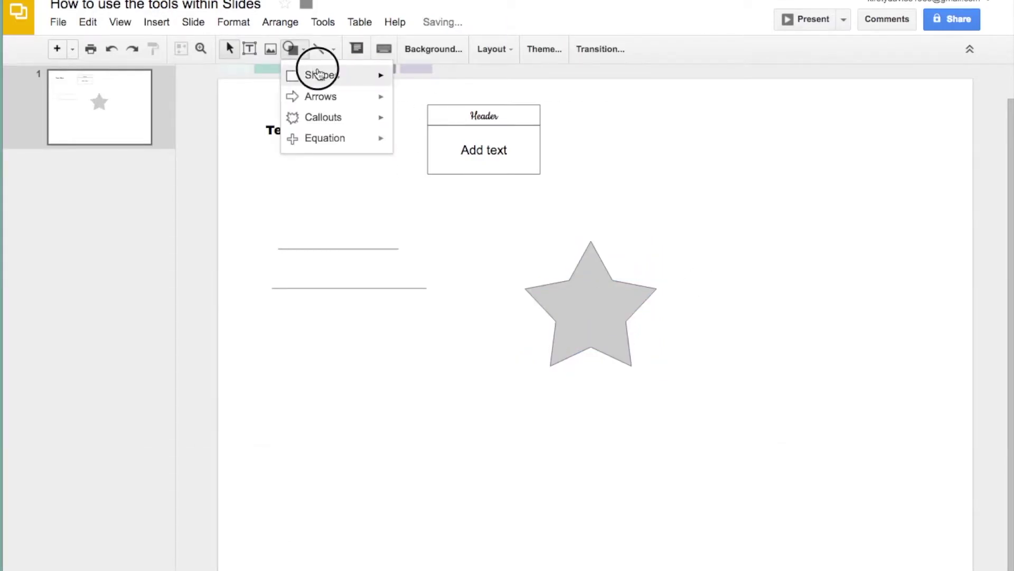
left_click(409, 83)
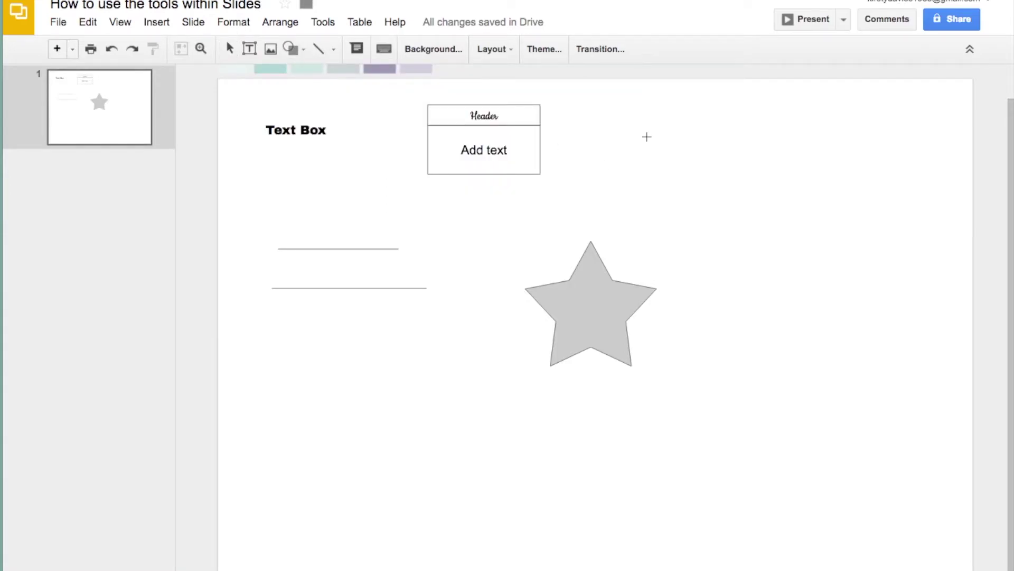
left_click_drag(646, 137, 845, 222)
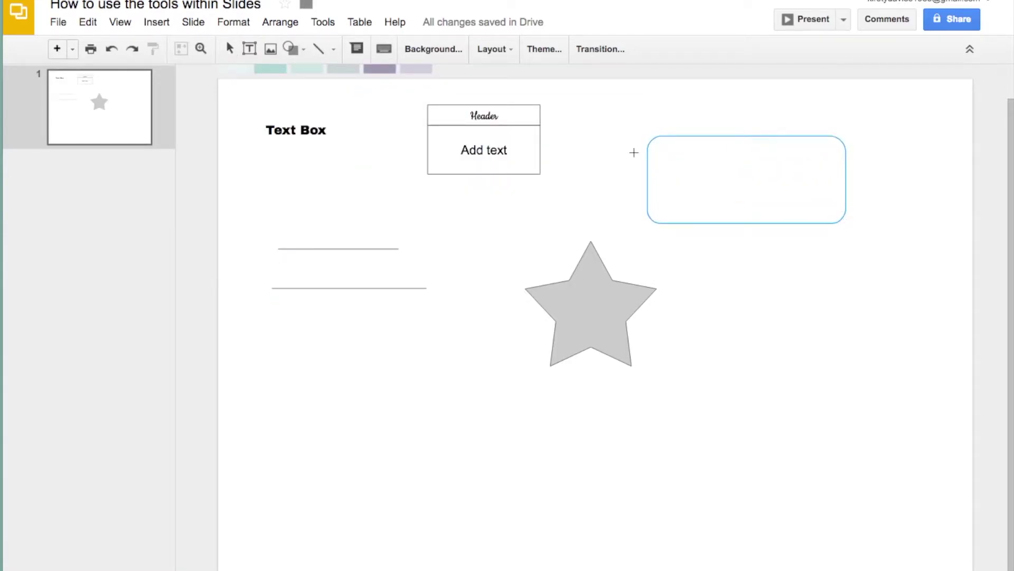
mouse_move(663, 136)
left_mouse_down()
mouse_move(691, 136)
mouse_move(669, 136)
left_mouse_up()
left_click(716, 256)
left_click(706, 191)
left_click(698, 249)
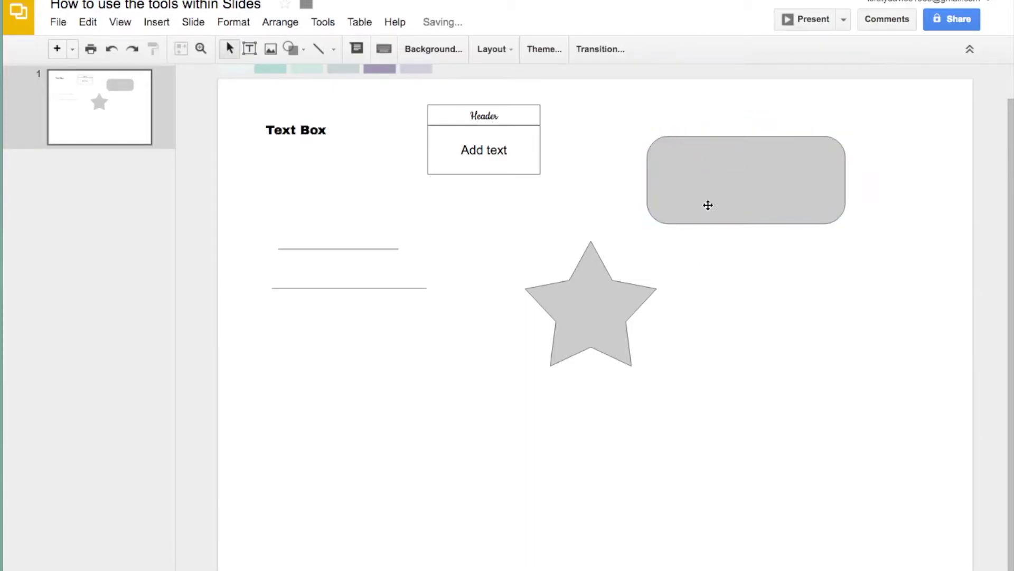
left_click(709, 182)
left_click(398, 51)
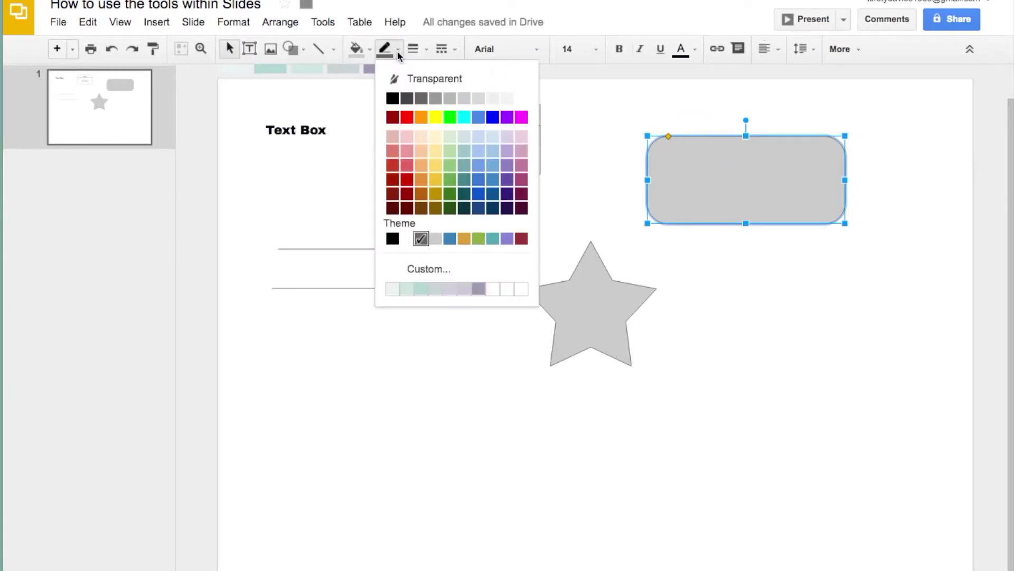
left_click(417, 50)
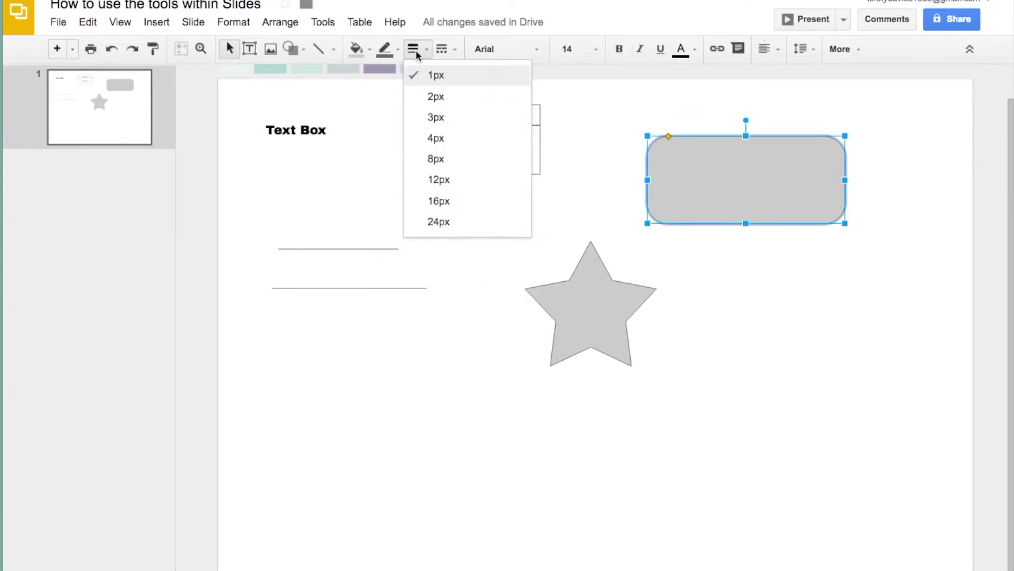
left_click(457, 148)
left_click(730, 334)
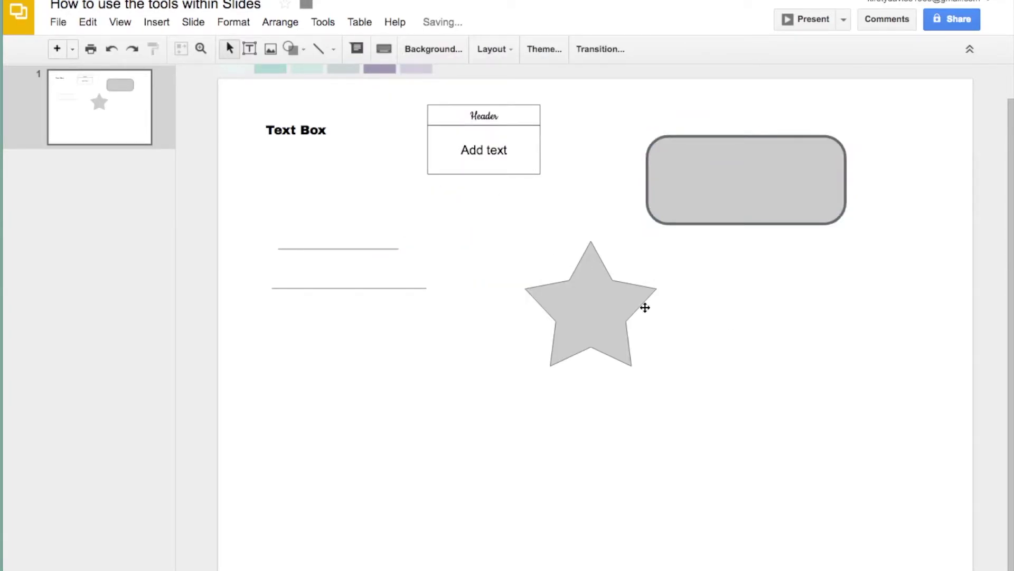
- Make the star's border colour transparent
left_click(625, 303)
left_click(391, 53)
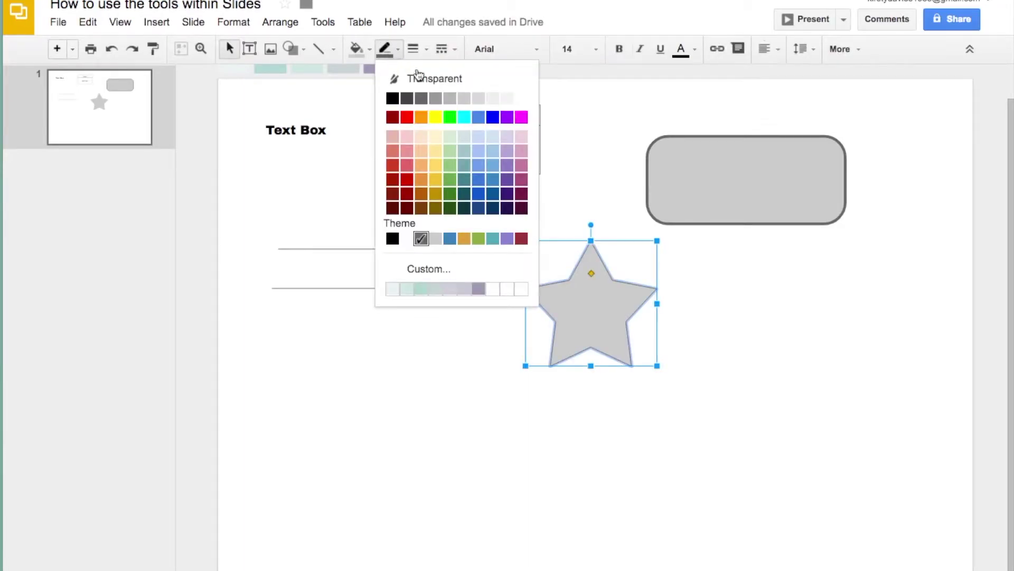
left_click(423, 77)
left_click(779, 334)
- Try a lower-opacity custom fill colour for the star, then cancel without applying
left_click(591, 302)
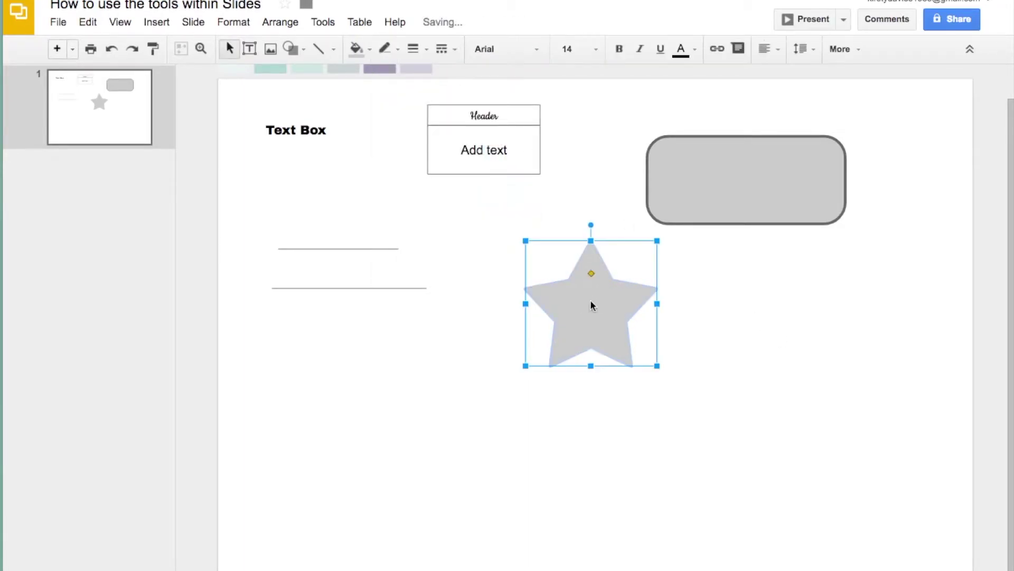
left_click(361, 53)
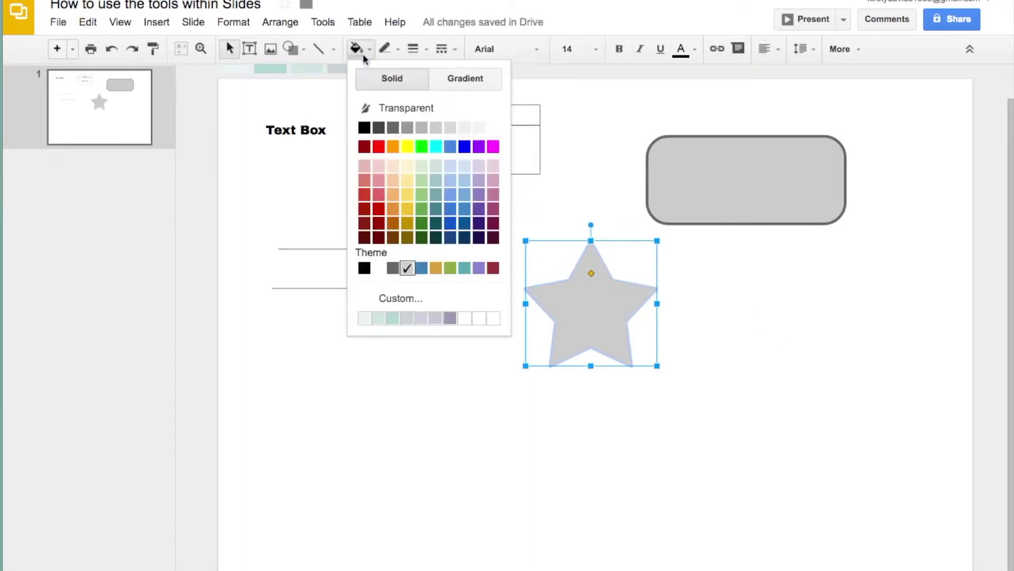
left_click(410, 298)
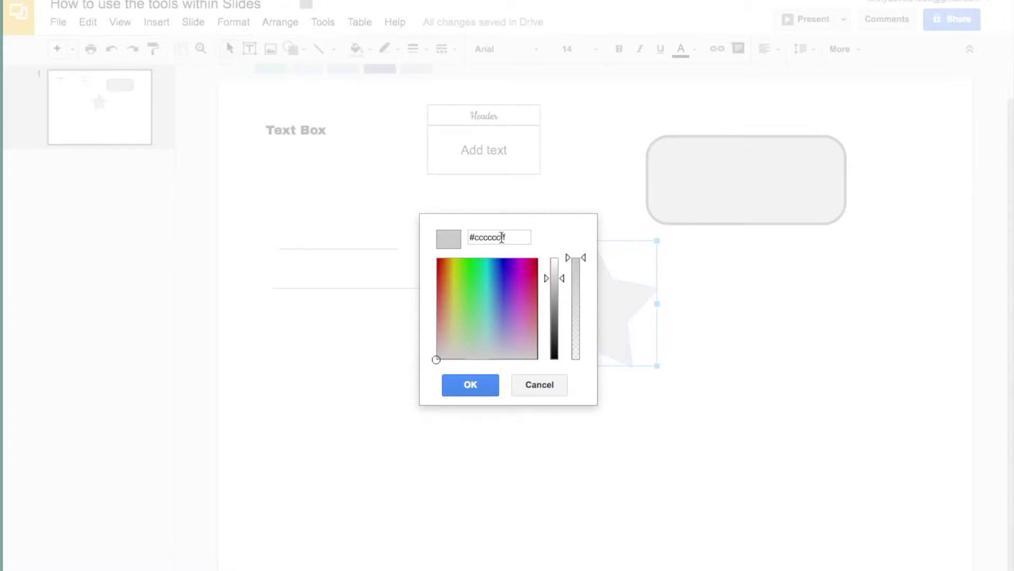
left_click_drag(500, 237, 460, 237)
left_click(507, 237)
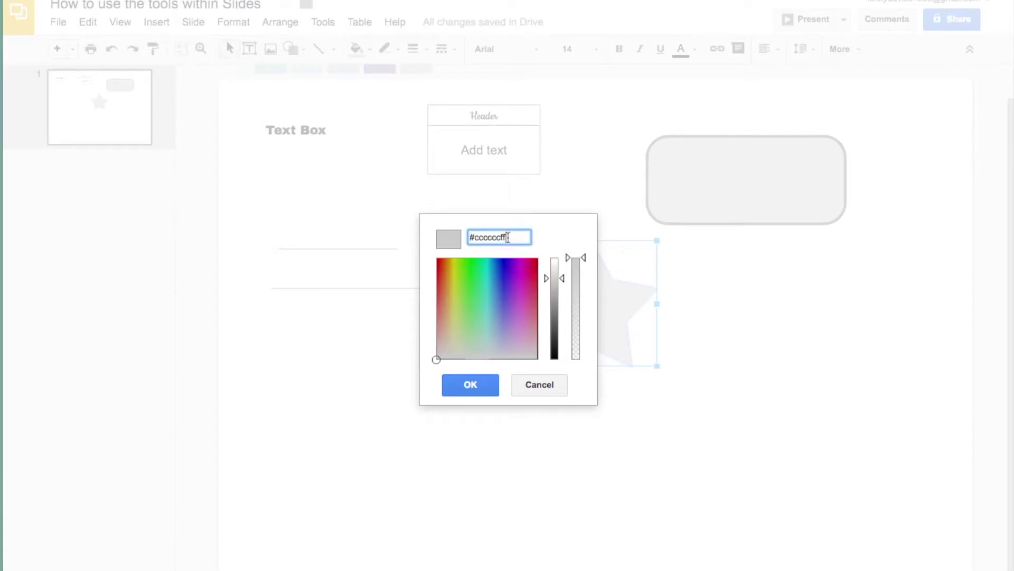
left_click(506, 238)
mouse_move(584, 258)
left_mouse_down()
mouse_move(577, 322)
mouse_move(591, 299)
mouse_move(586, 257)
left_mouse_up()
left_click(537, 385)
- Sample the light teal swatch with ColorZilla and copy its hex value #A1DBDC
scroll(377, 145, "up", 2)
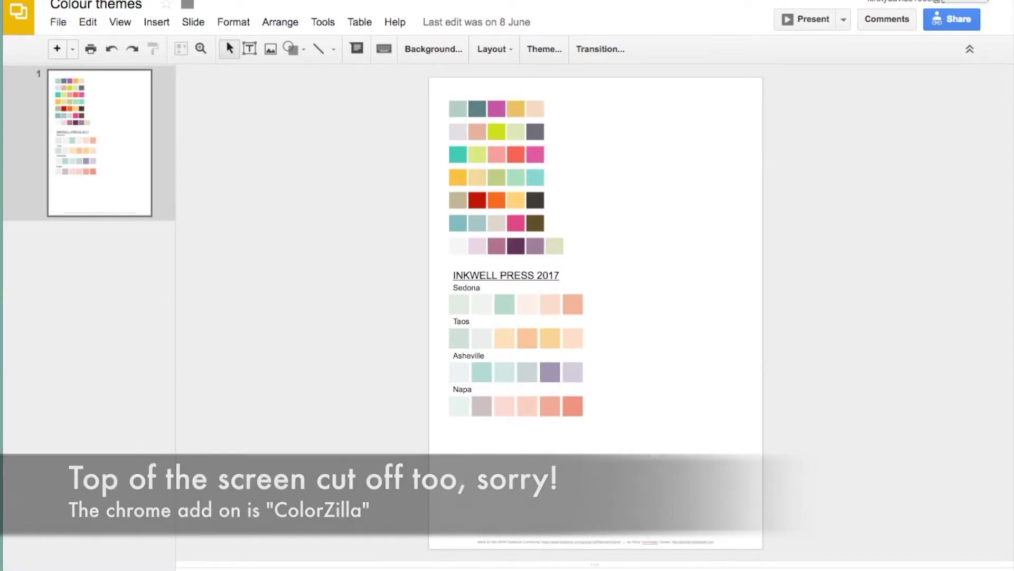
left_click(913, 0)
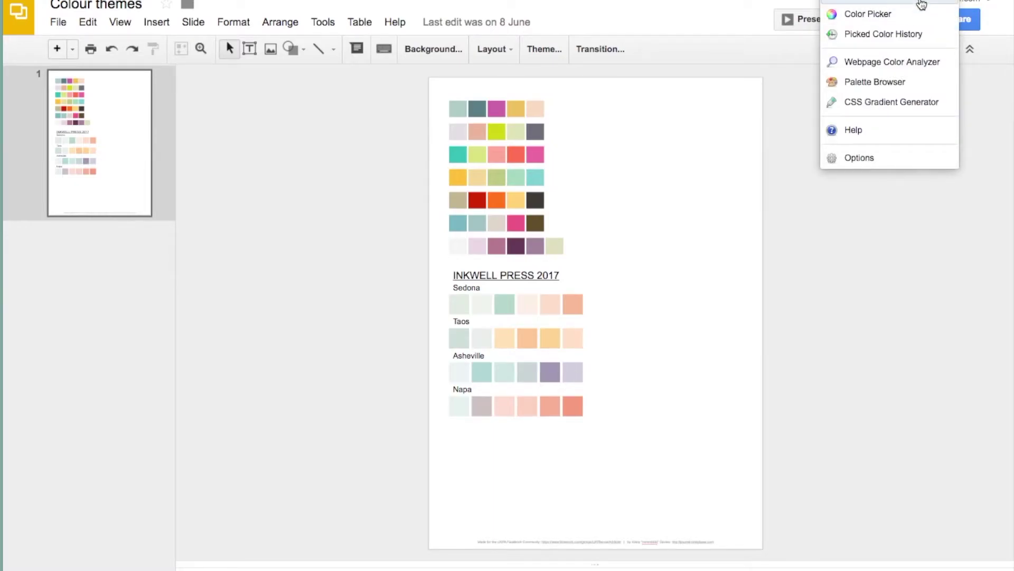
left_click(922, 5)
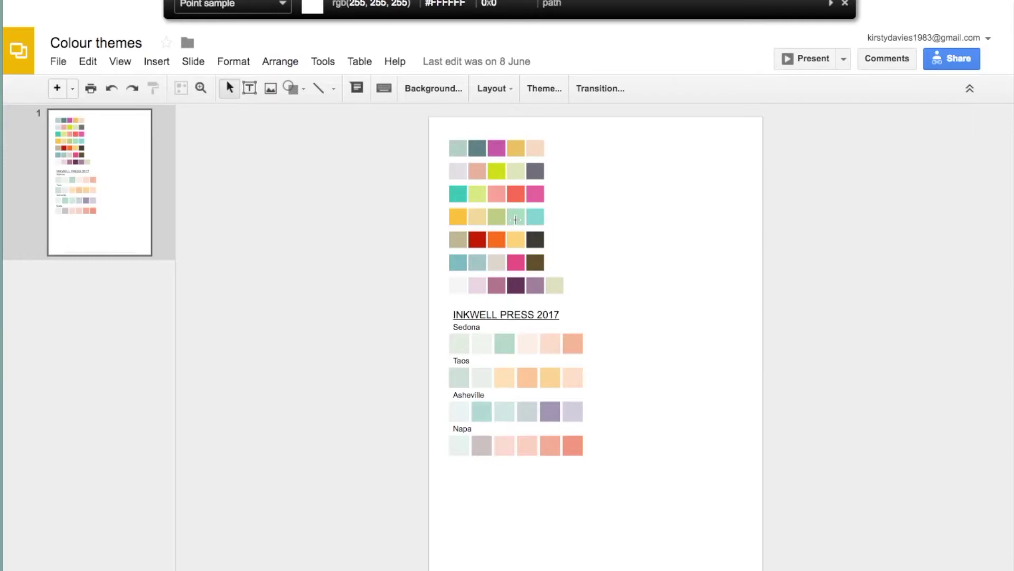
left_click(495, 194)
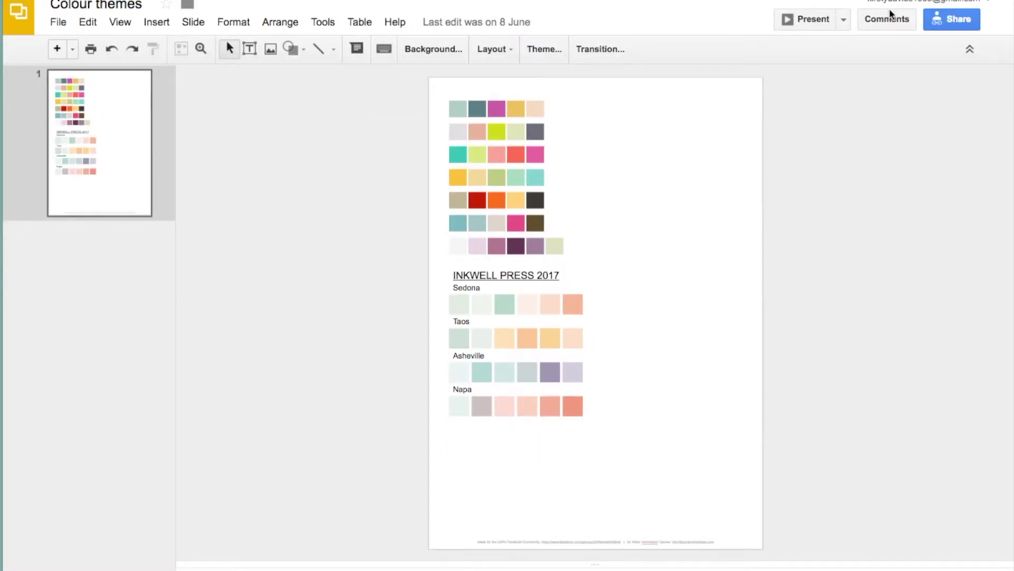
left_click(890, 0)
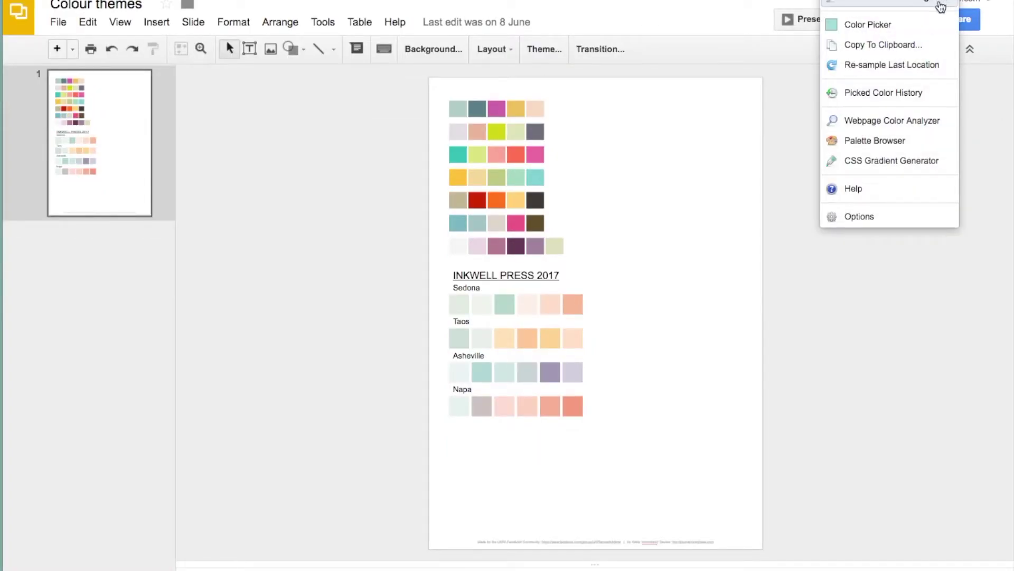
left_click(919, 51)
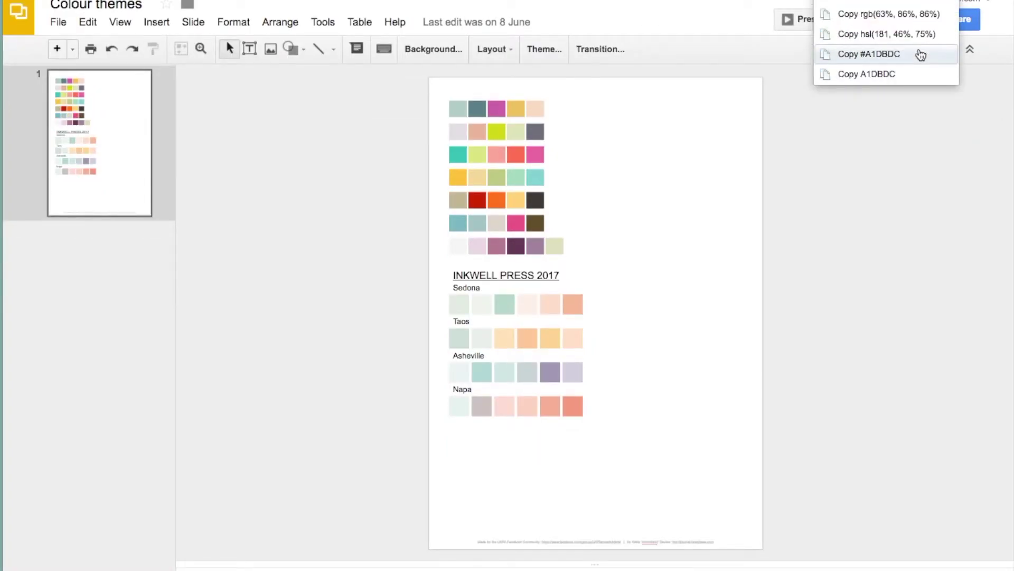
left_click(881, 55)
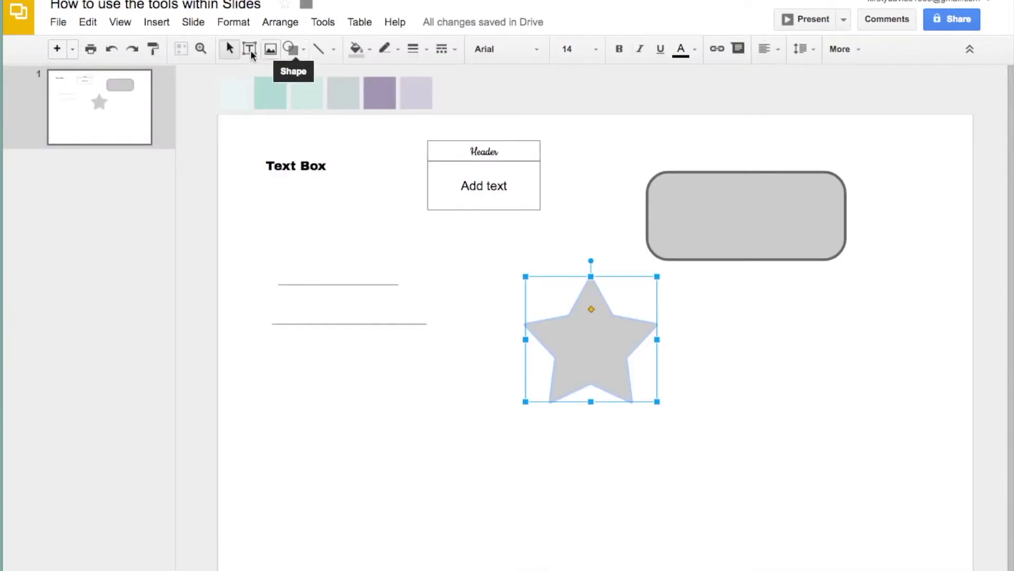
- Fill the grey star with the custom colour #a1dbdc pasted from the clipboard
left_click(355, 49)
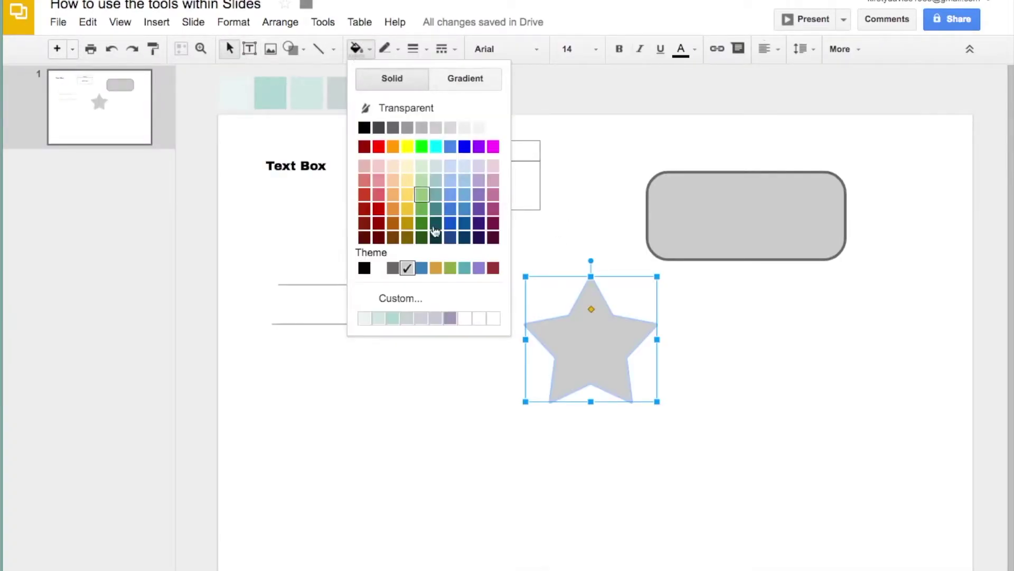
left_click(400, 297)
left_click(495, 236)
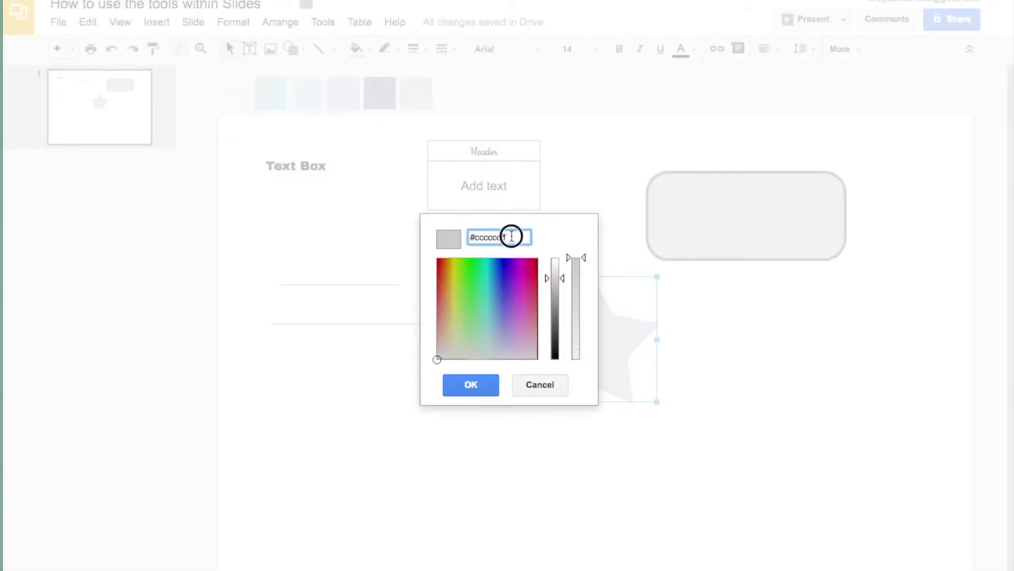
key("ctrl+v")
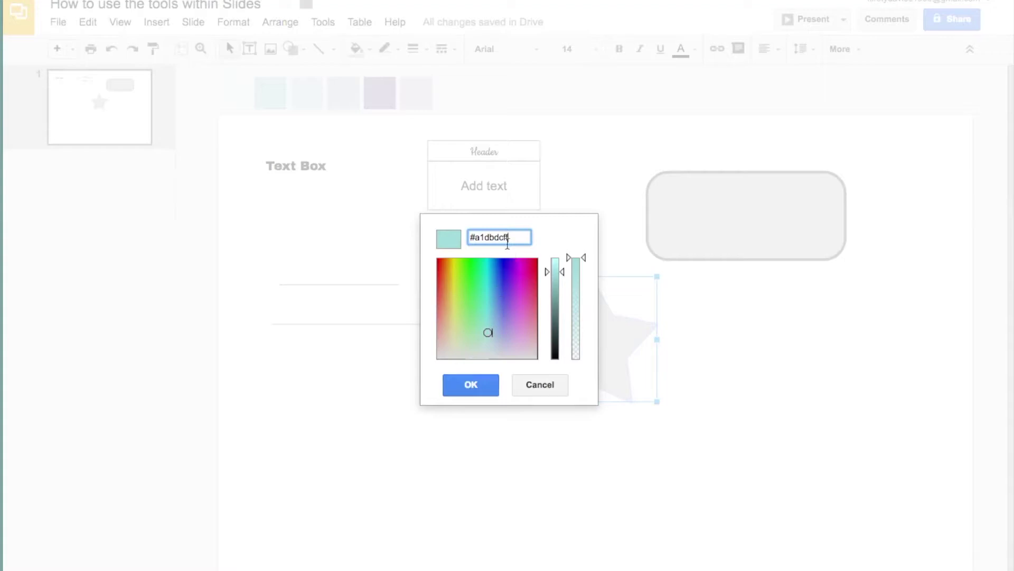
left_click(472, 385)
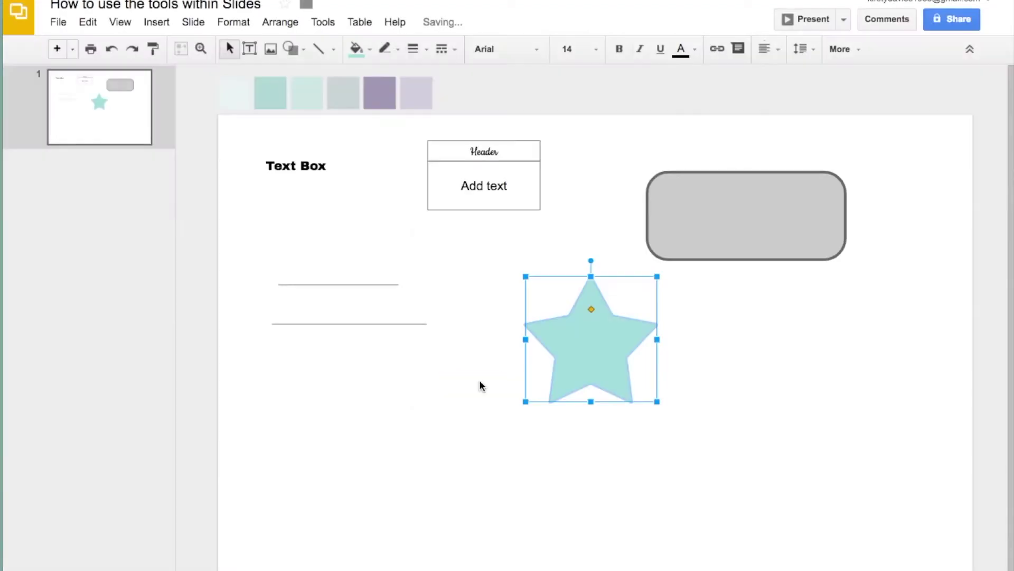
left_click(467, 390)
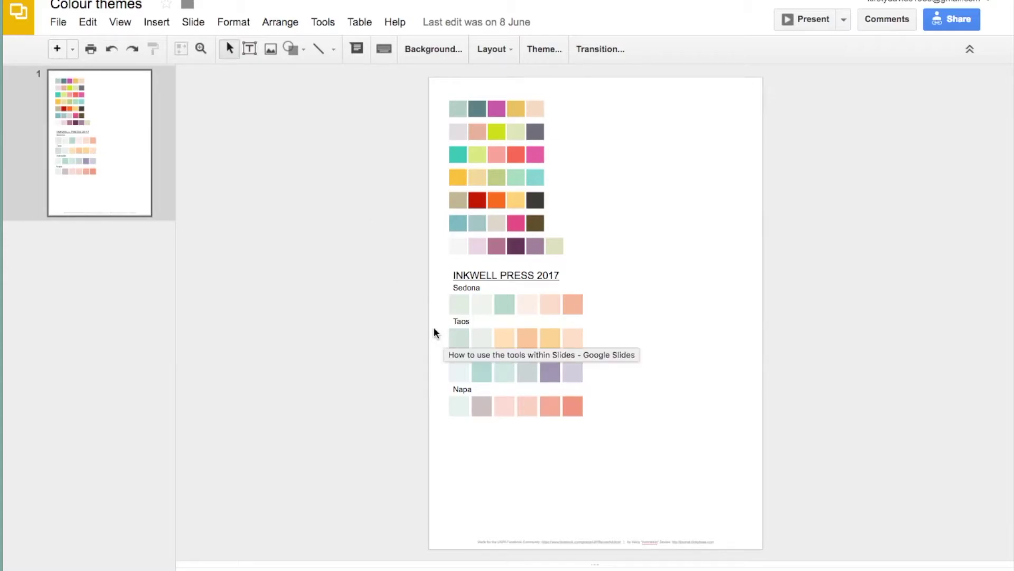
- Paste the Taos swatch row onto the tools slide beside the first swatch row above the page
left_click_drag(434, 326, 600, 342)
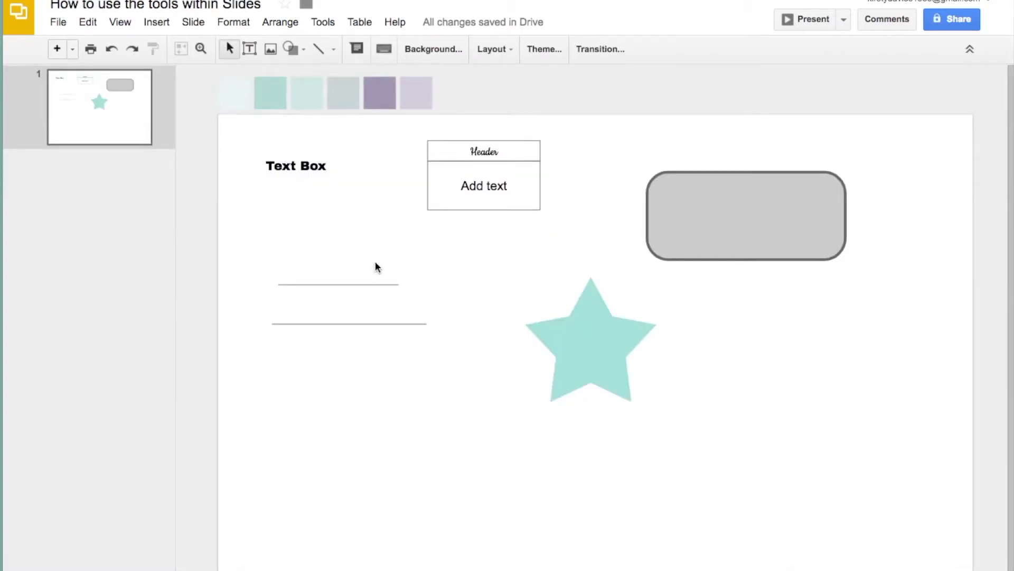
key("ctrl+v")
left_click_drag(410, 516, 651, 79)
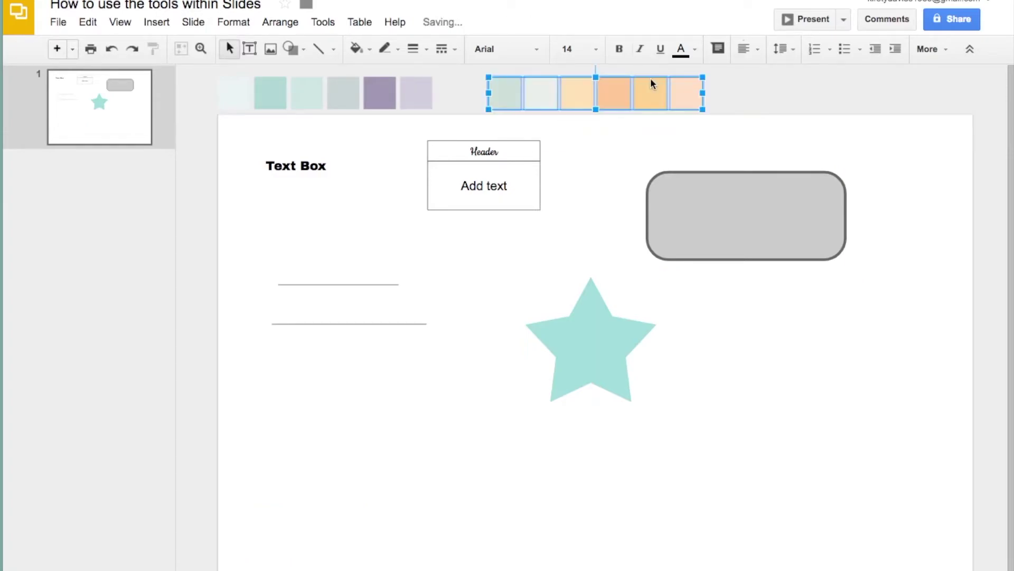
left_click(759, 93)
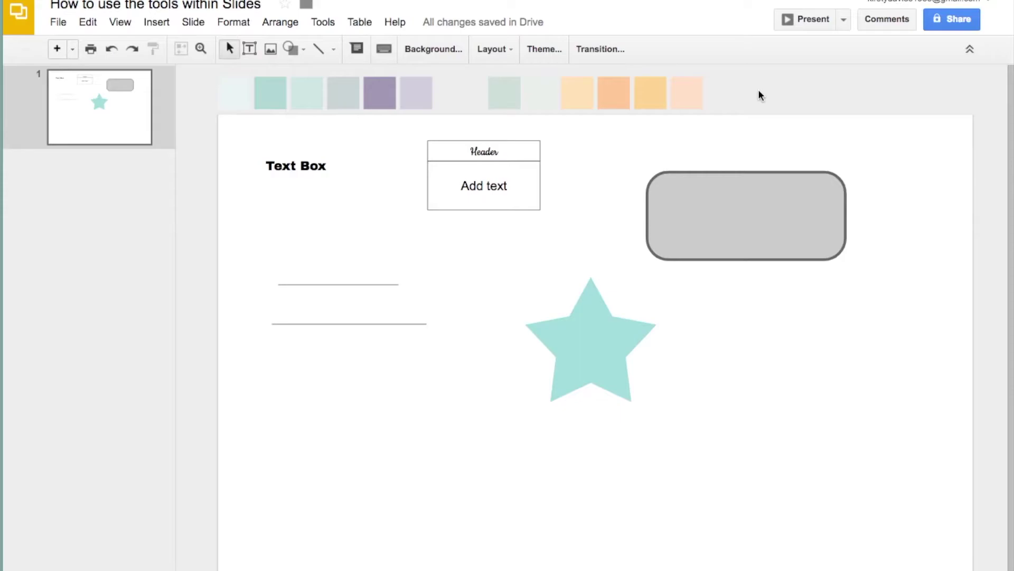
scroll(745, 113, "down", 1)
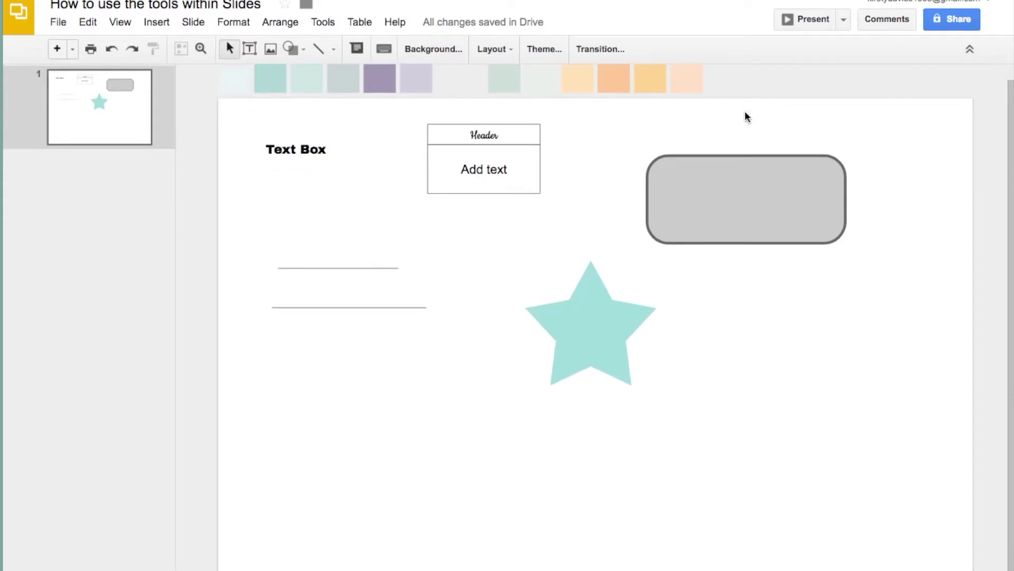
scroll(746, 115, "down", 1)
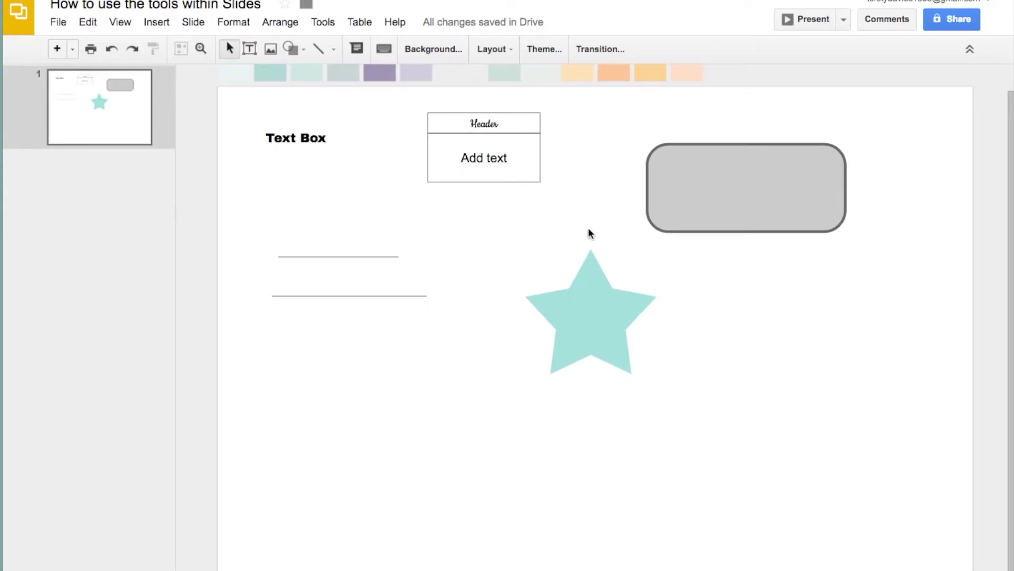
left_click(690, 175)
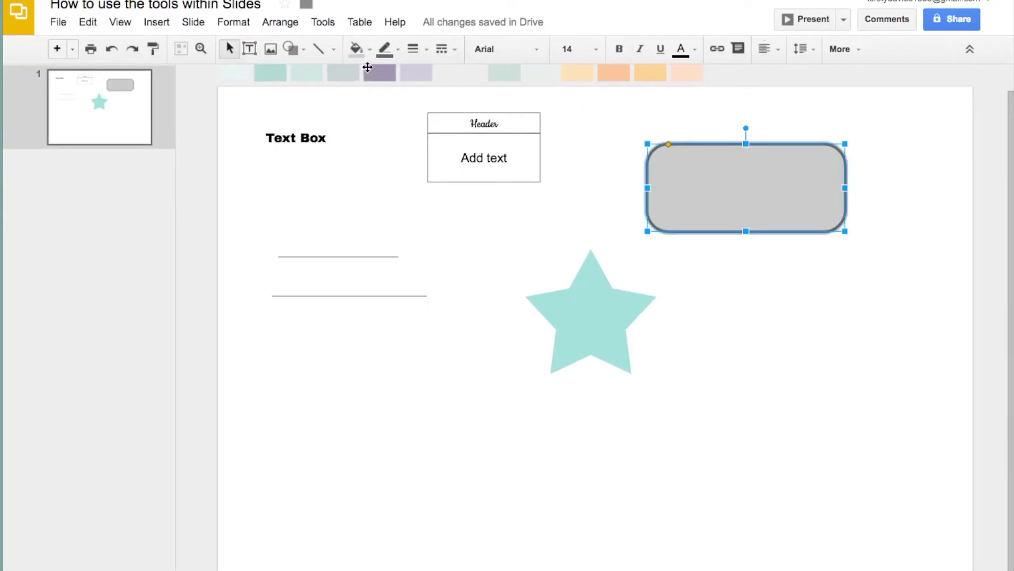
- Give the rounded rectangle a peach fill and a peach outline from the pasted palette
left_click(357, 50)
left_click(378, 332)
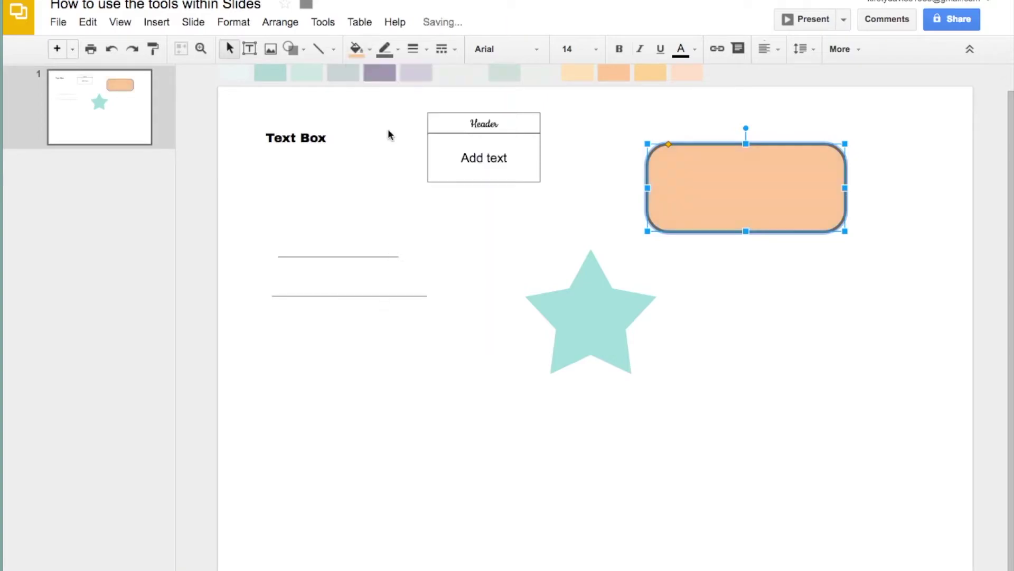
left_click(385, 49)
left_click(421, 302)
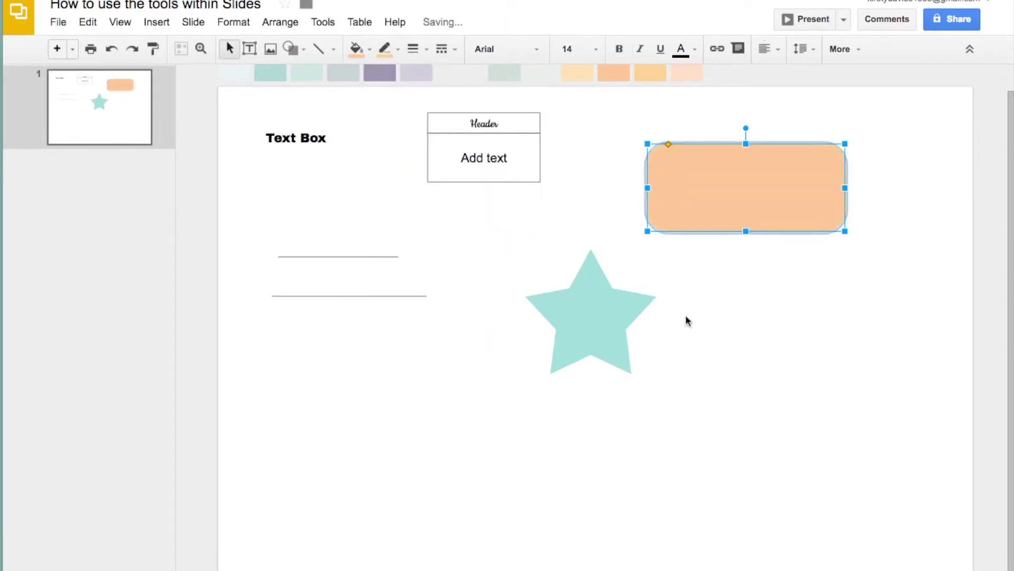
left_click(736, 322)
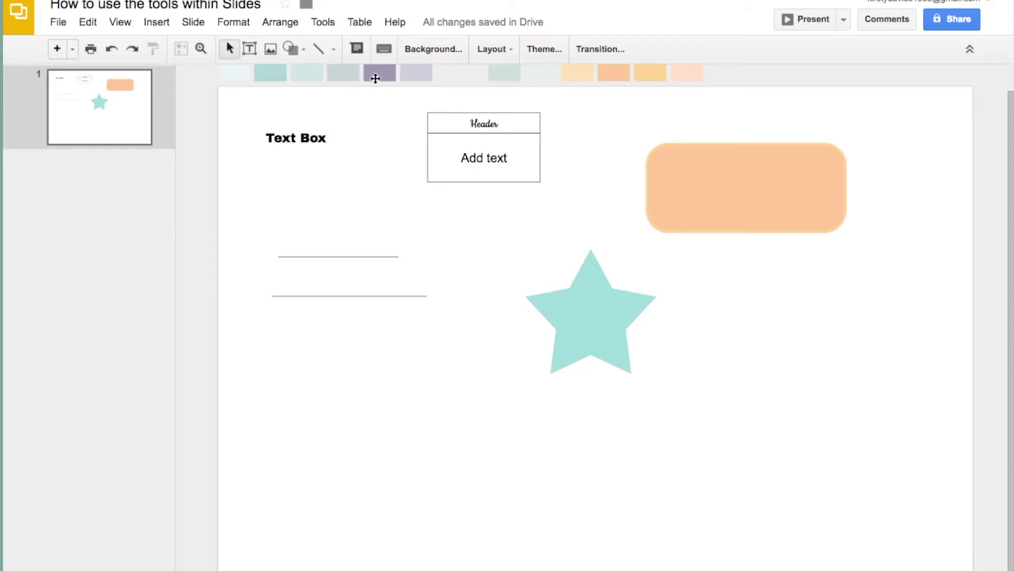
left_click(517, 175)
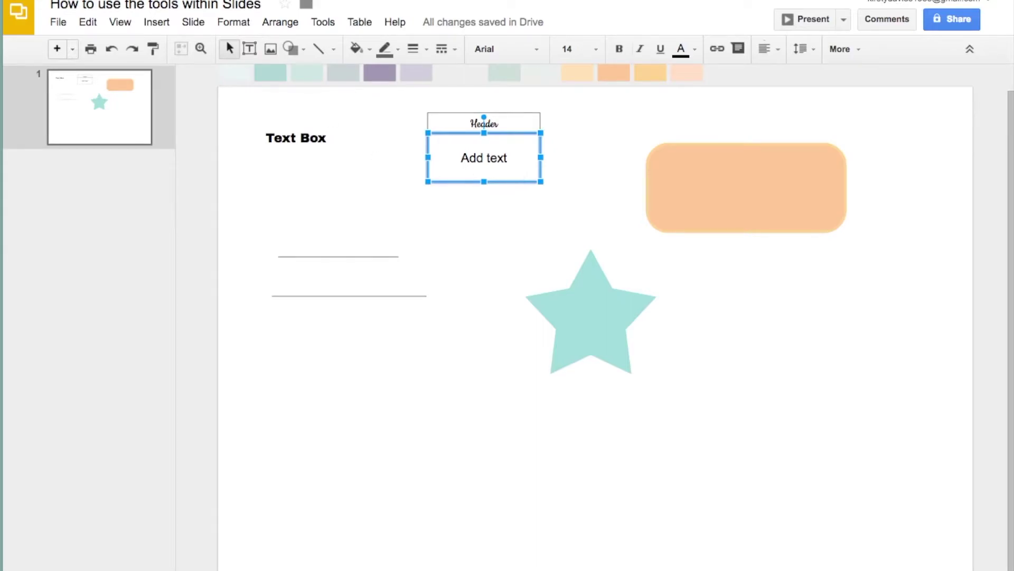
left_click(114, 23)
- Insert word art reading 'Planner' and move it below the star
mouse_move(151, 24)
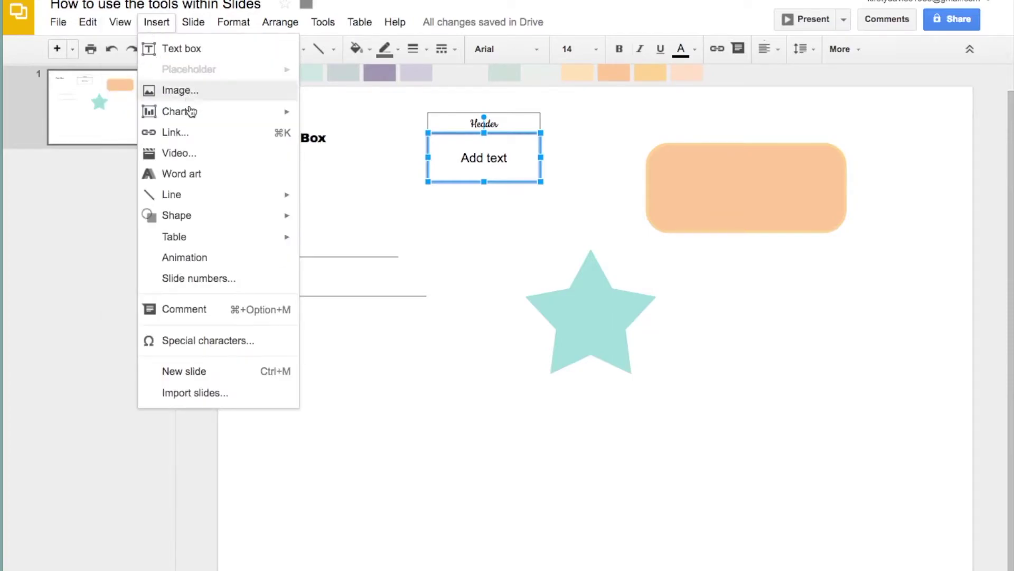
left_click(206, 174)
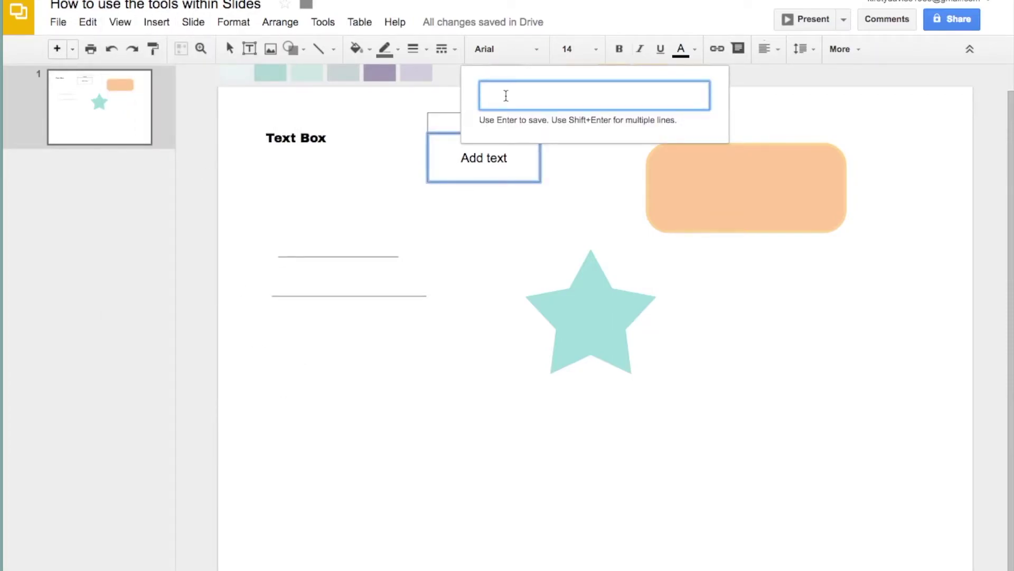
type("Planner")
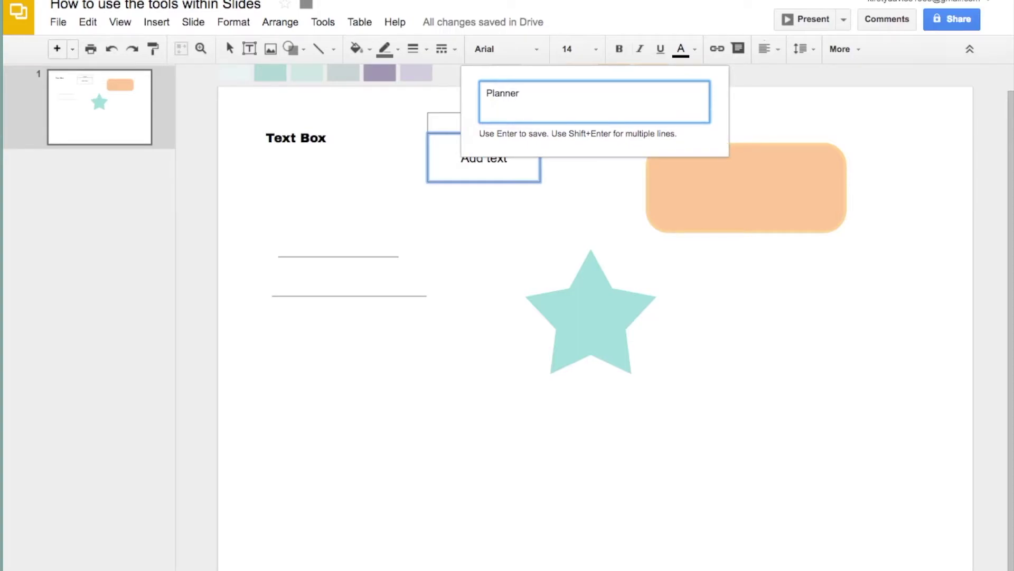
key("Escape")
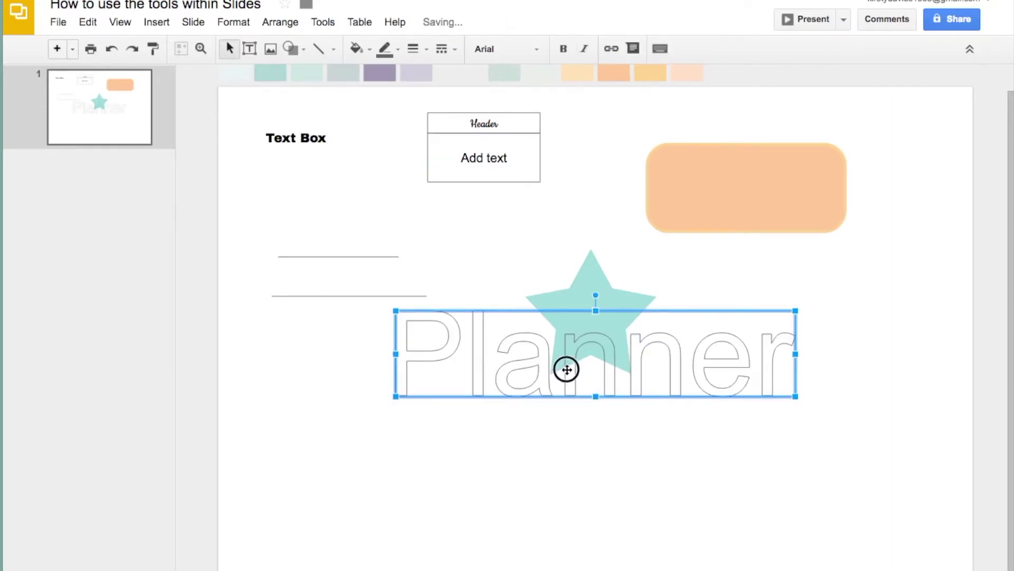
left_click_drag(566, 366, 492, 493)
- Colour Planner lavender with a transparent outline, trying and undoing resizes
left_click(359, 49)
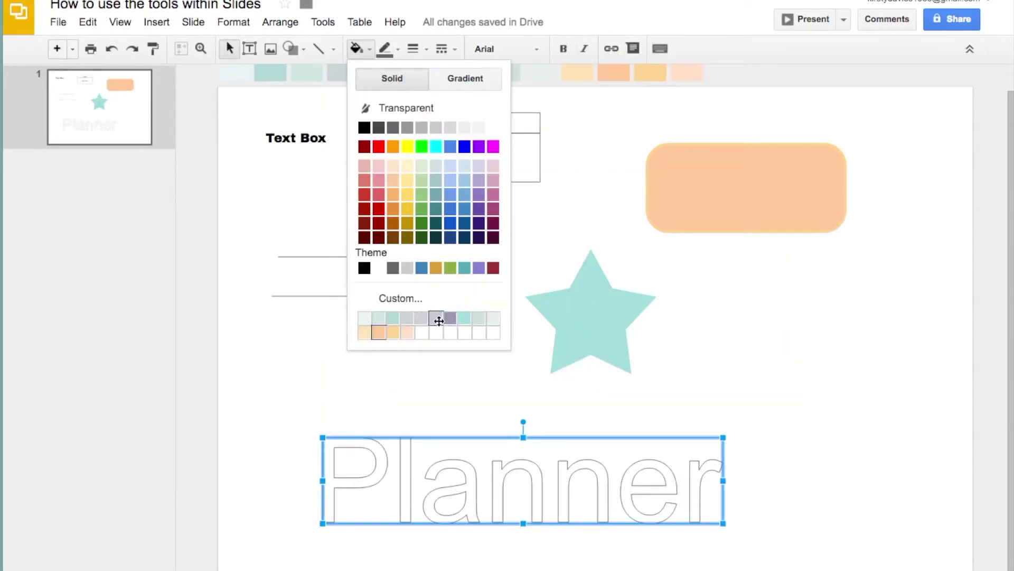
left_click(437, 318)
left_click(385, 49)
left_click(416, 78)
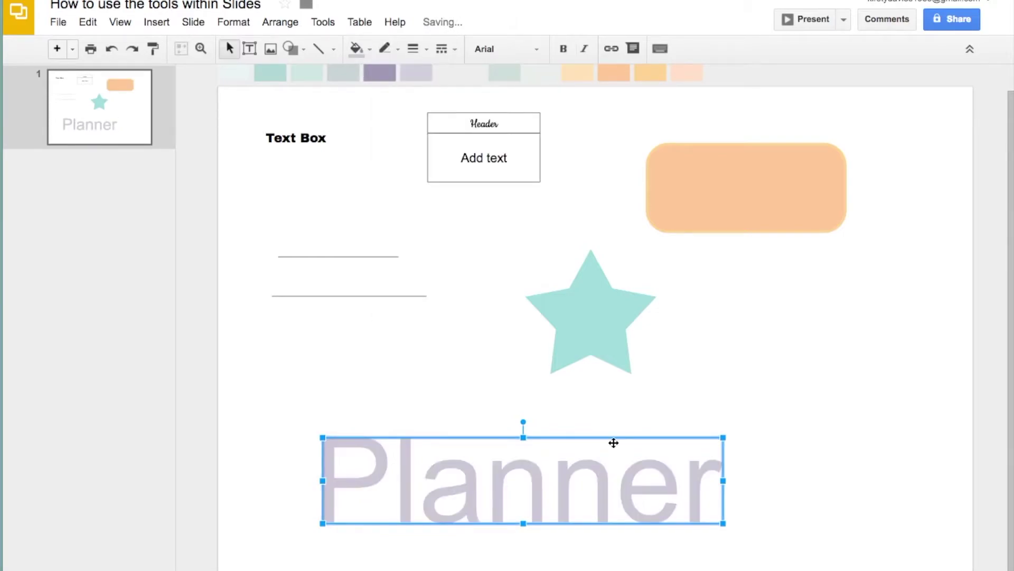
left_click_drag(723, 523, 499, 475)
key("ctrl+z")
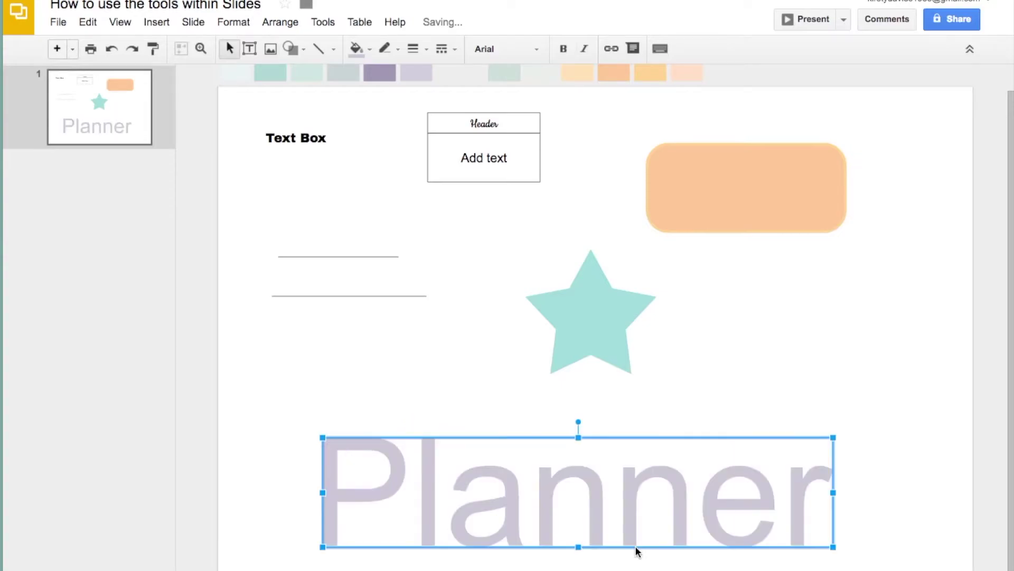
left_click_drag(833, 547, 876, 491)
left_click(849, 553)
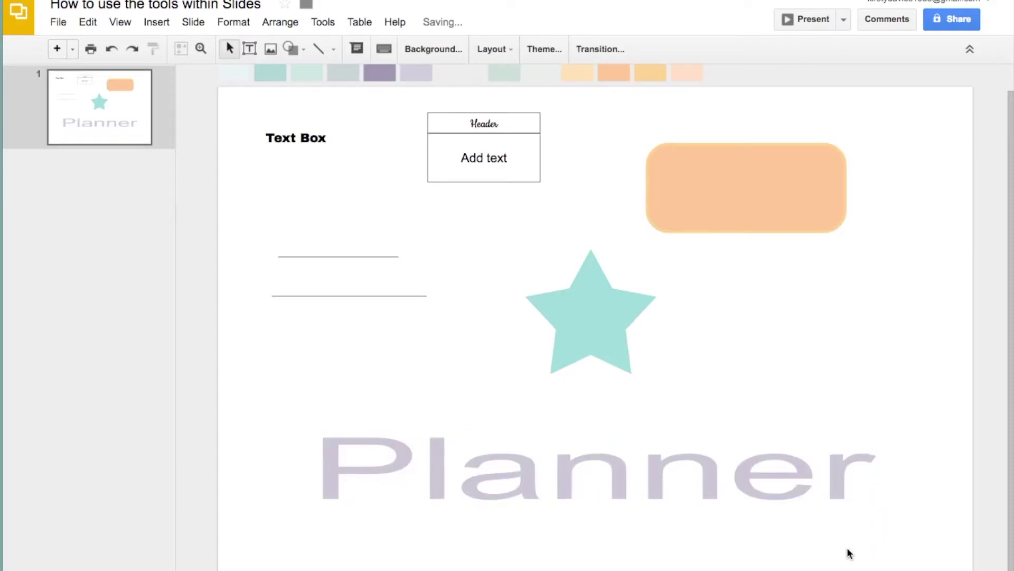
key("ctrl+z")
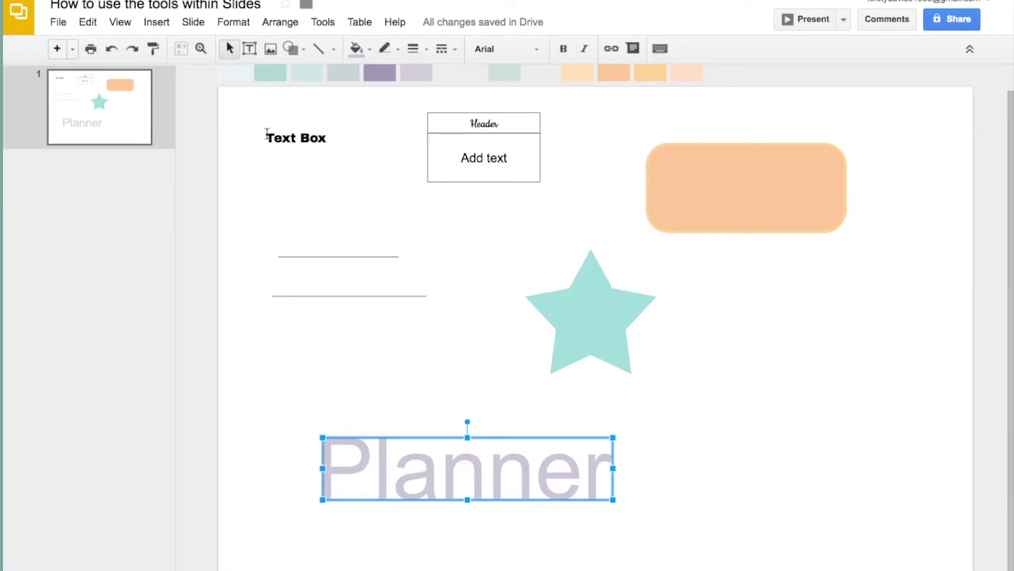
left_click(56, 22)
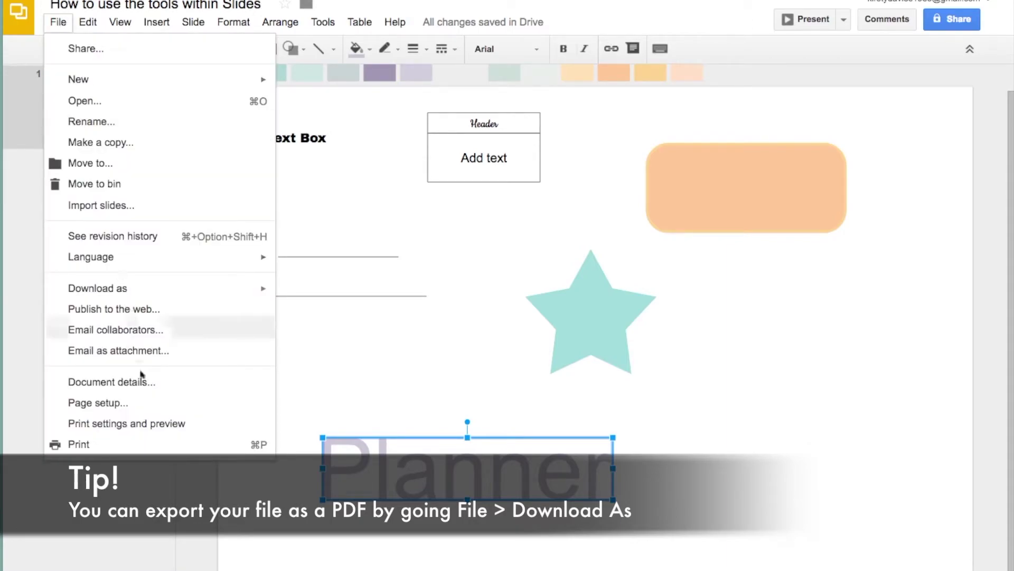
- Set a custom page size of 11 × 8.5 inches in Page setup
left_click(141, 403)
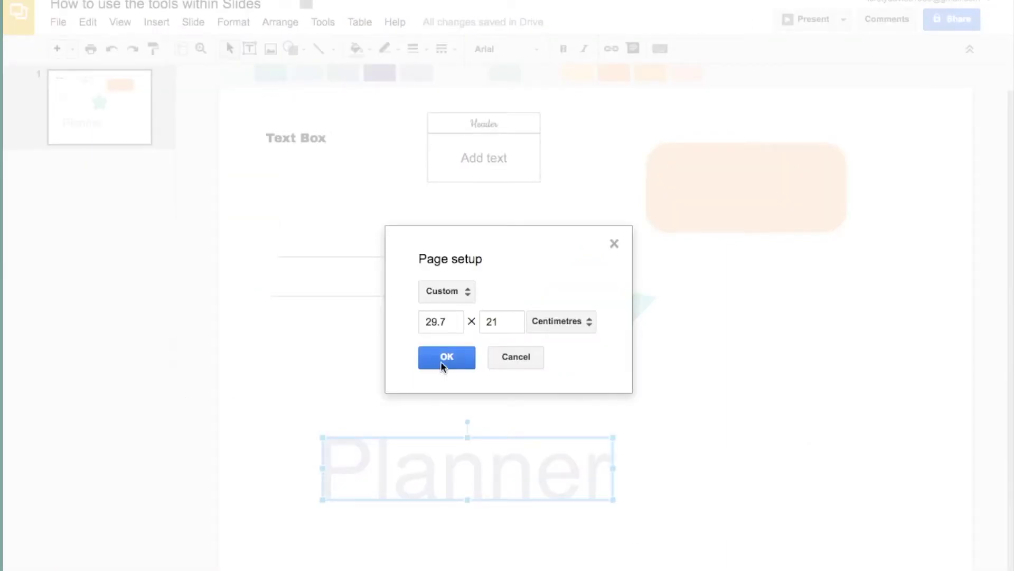
left_click(550, 319)
left_click(569, 304)
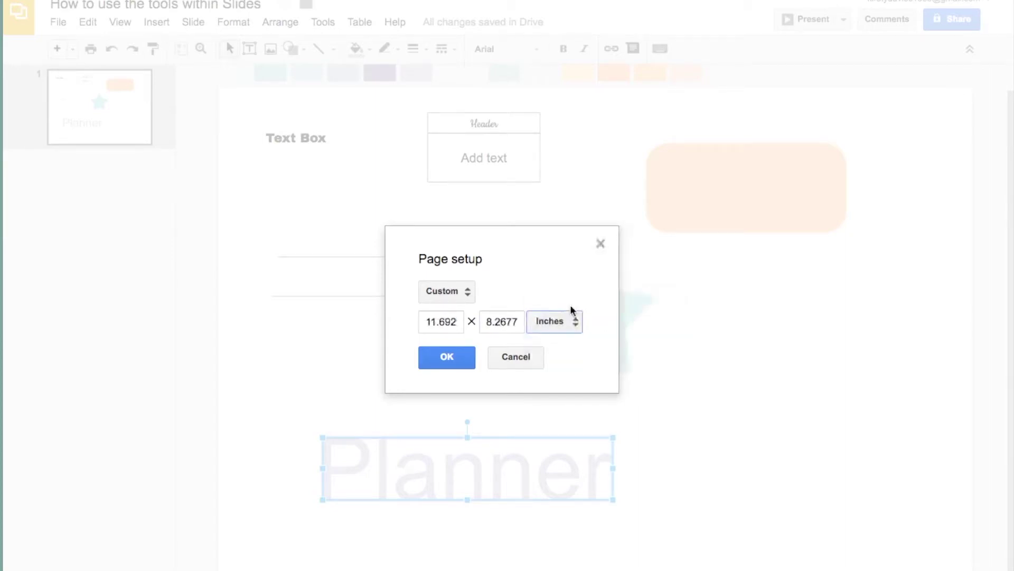
left_click(444, 322)
left_click_drag(434, 322, 535, 329)
key("BackSpace")
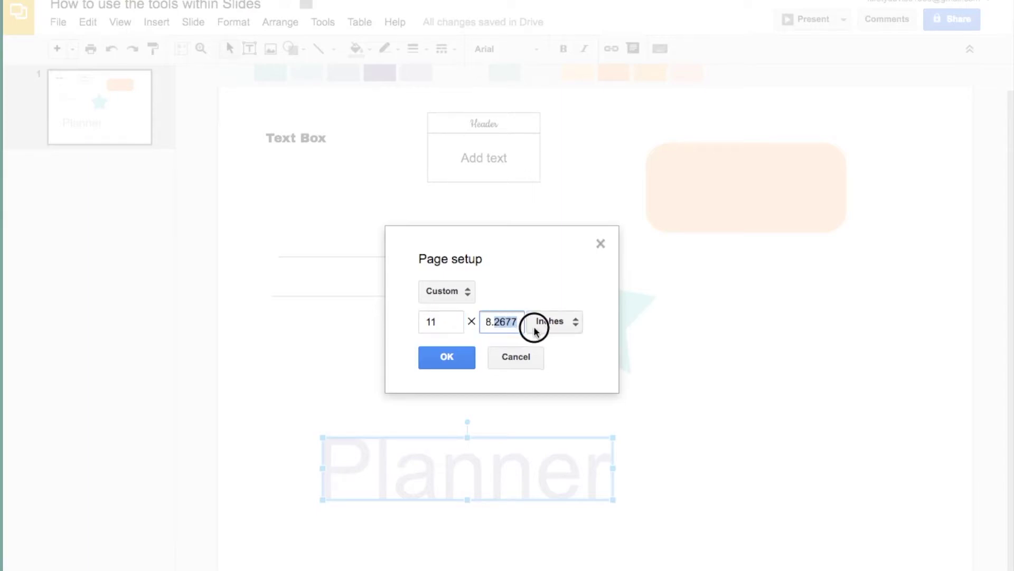
type("5")
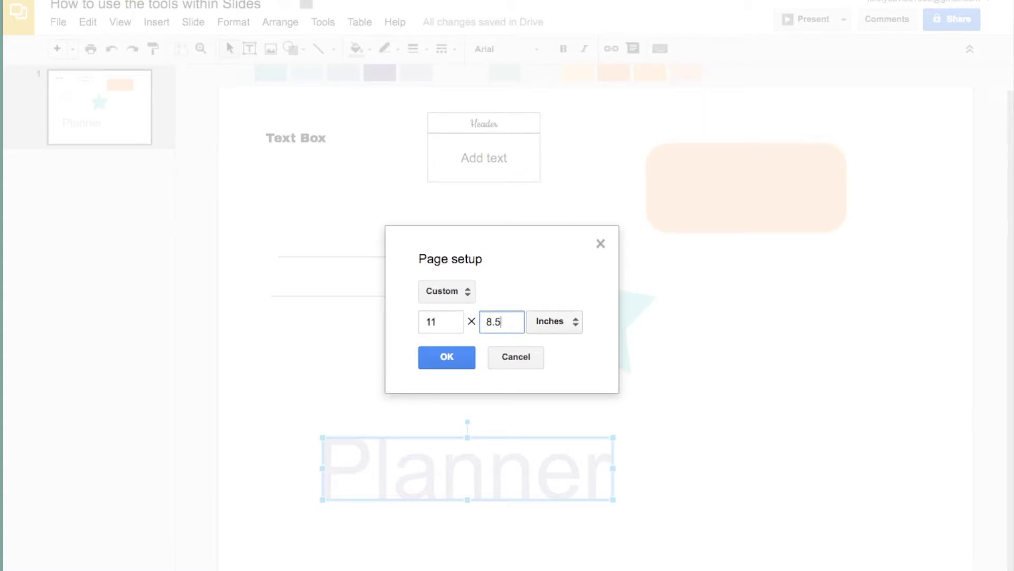
left_click(456, 357)
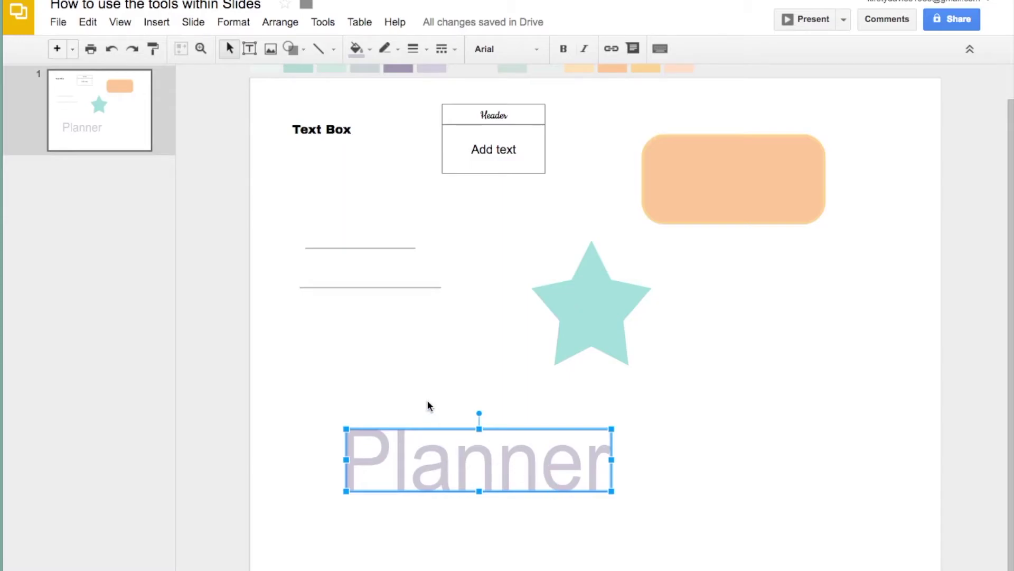
- Undo the page-size change, then begin a new blank presentation from the File menu
left_click(111, 49)
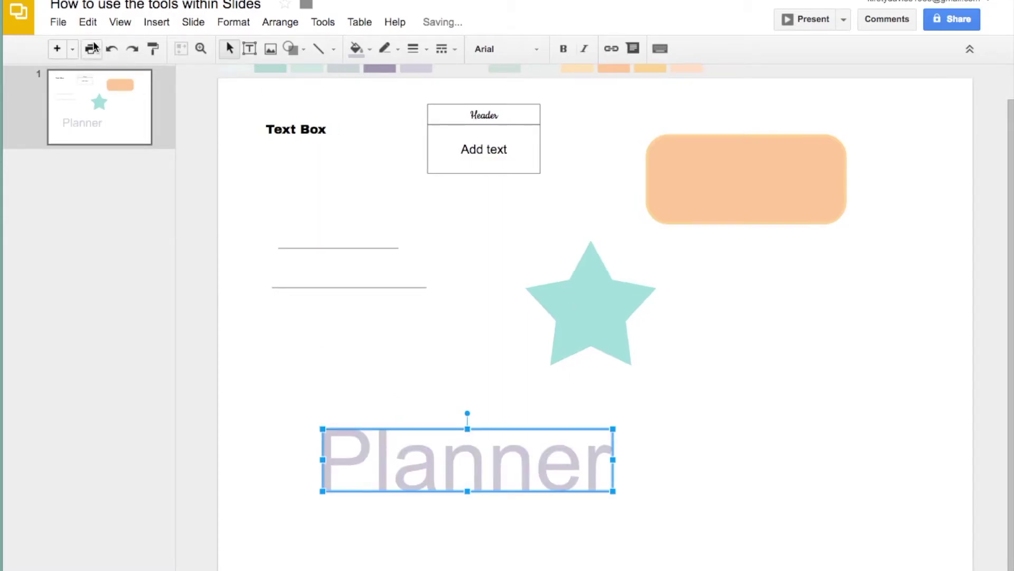
left_click(63, 25)
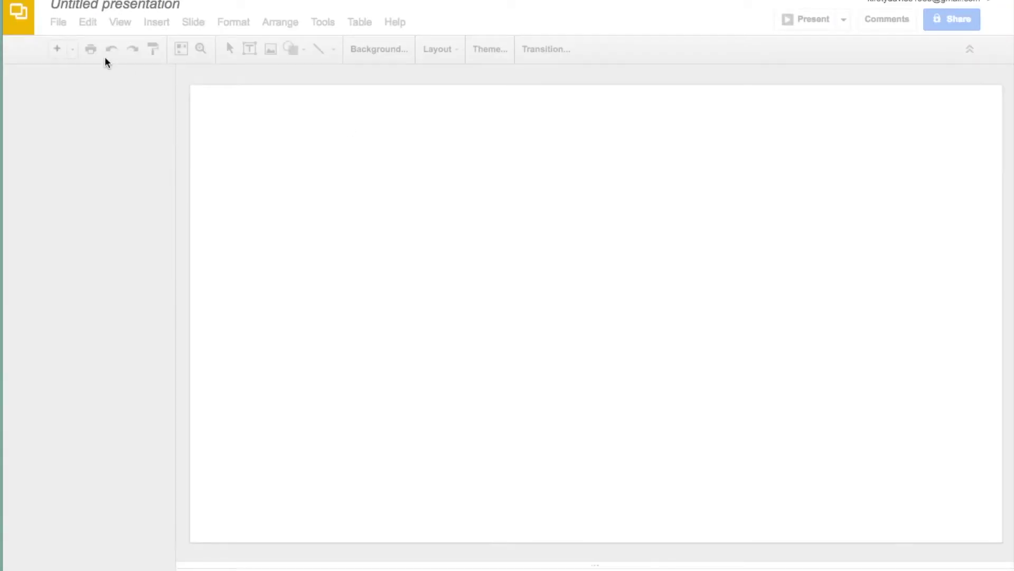
- Rename the untitled presentation to 'Test' and close the Themes panel
left_click(70, 6)
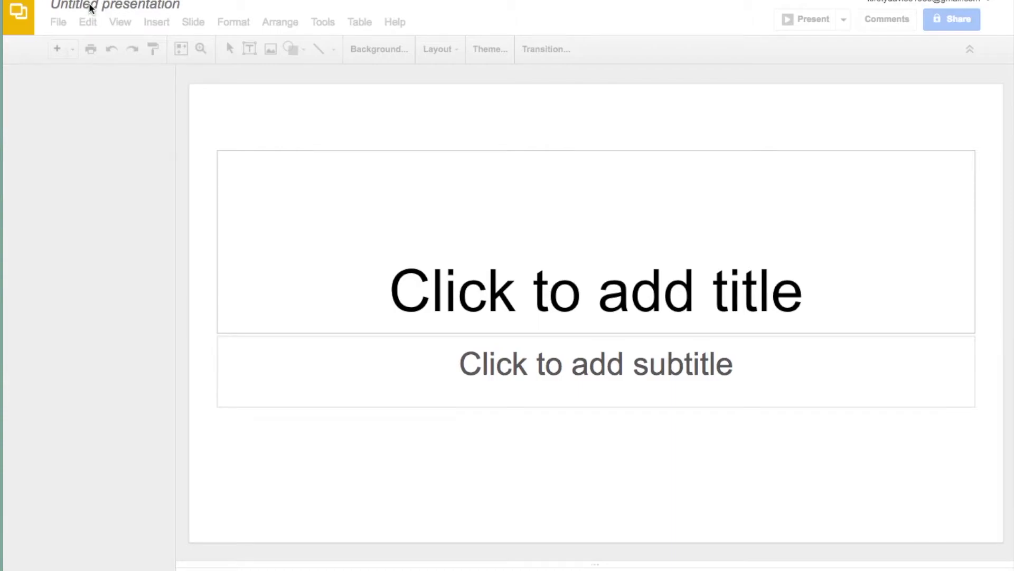
left_click(88, 5)
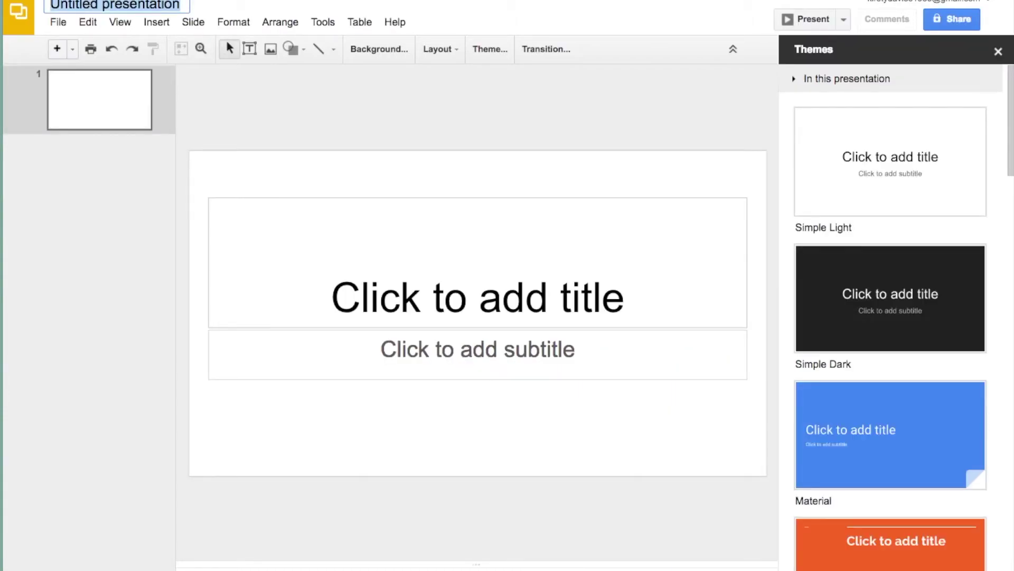
type("Test")
left_click(268, 174)
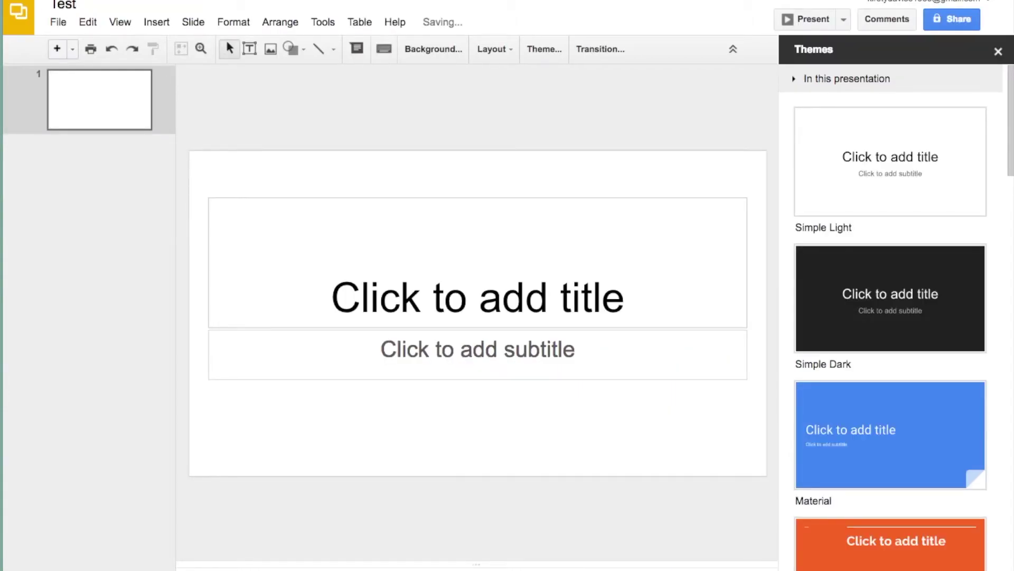
left_click(998, 52)
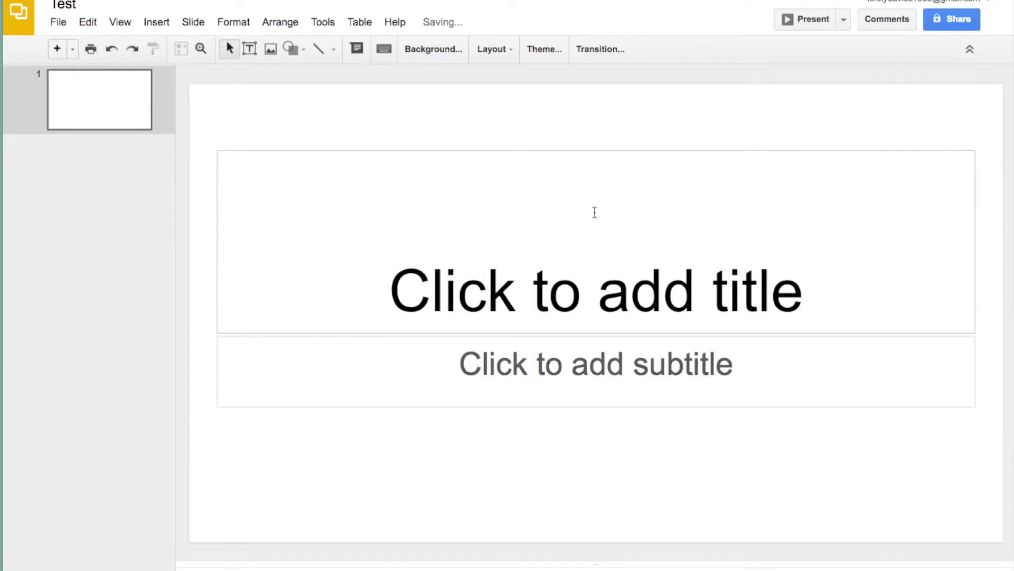
- Delete the title and subtitle placeholders to leave the slide blank
left_click(595, 151)
key("Delete")
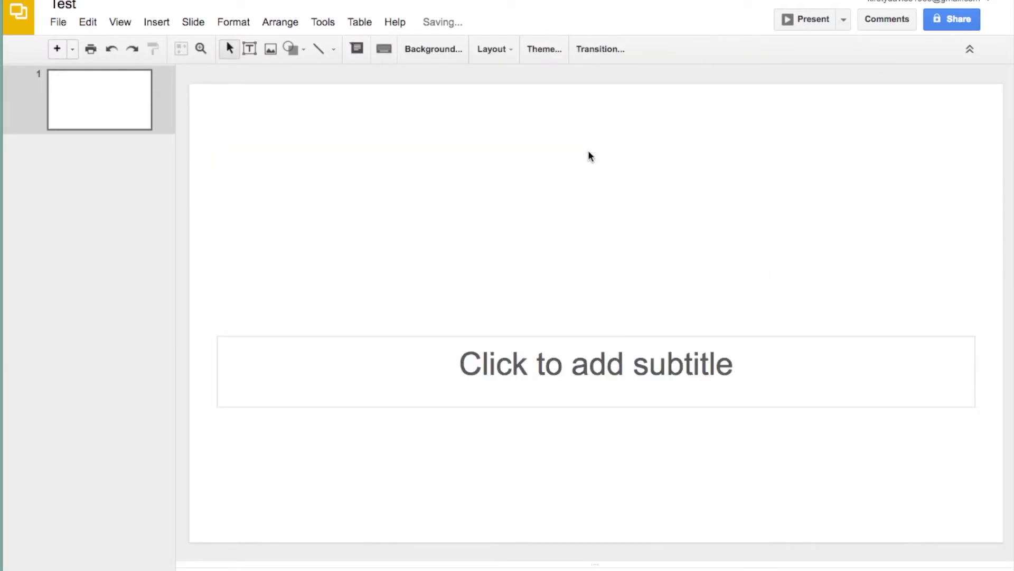
left_click(590, 337)
key("Delete")
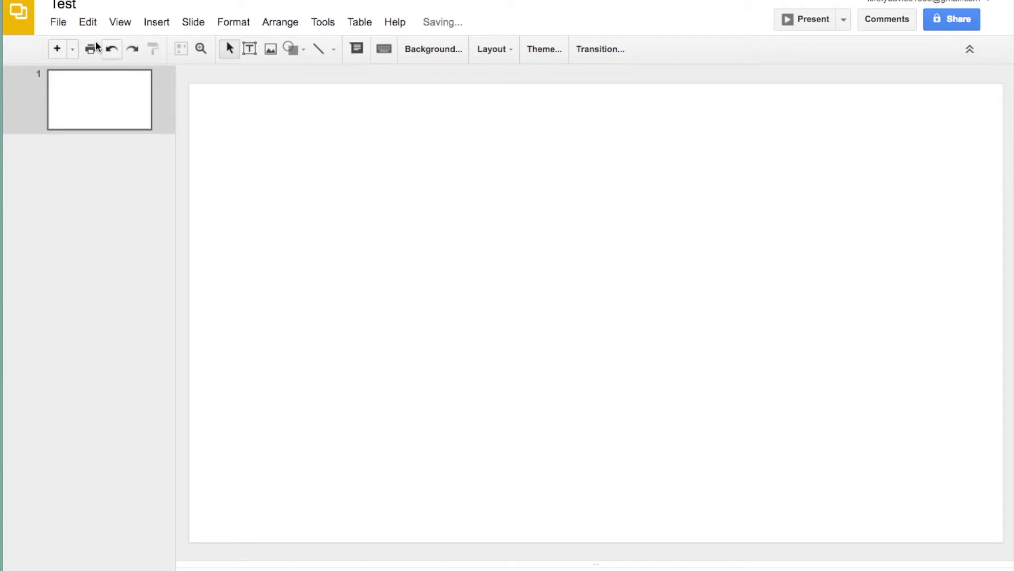
- Check the presentation's document details and close them
left_click(66, 23)
left_click(125, 369)
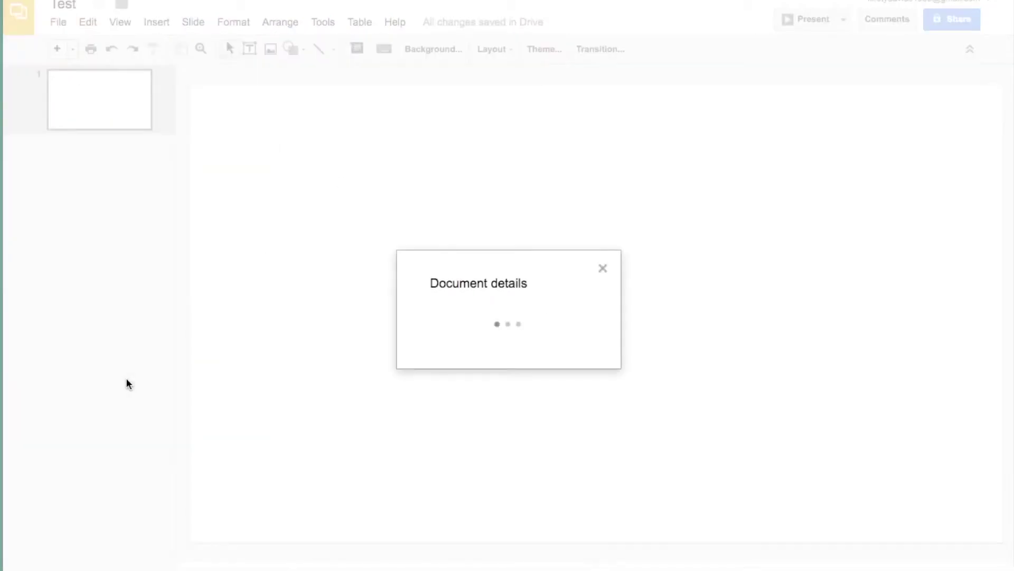
left_click(603, 243)
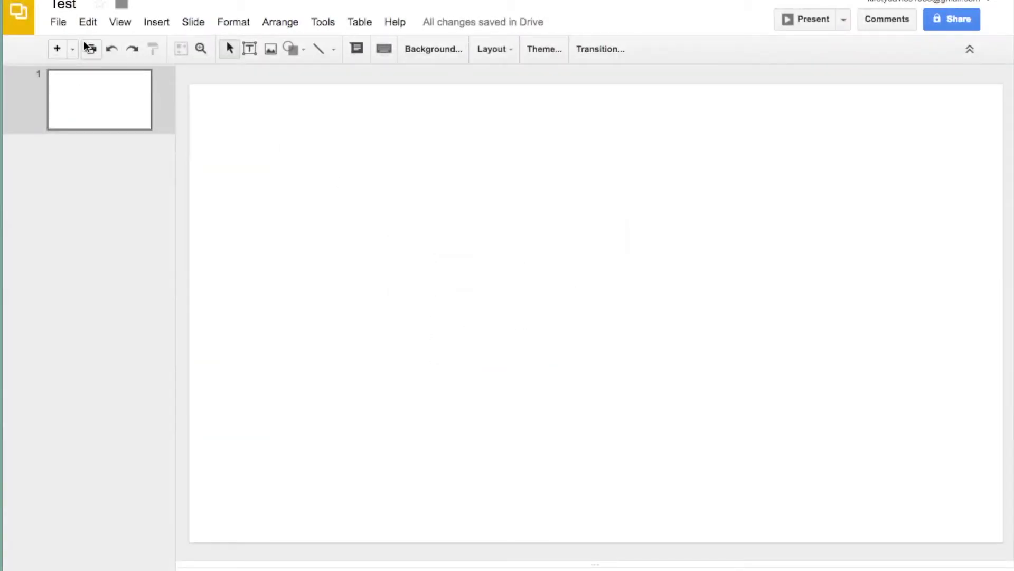
left_click(52, 24)
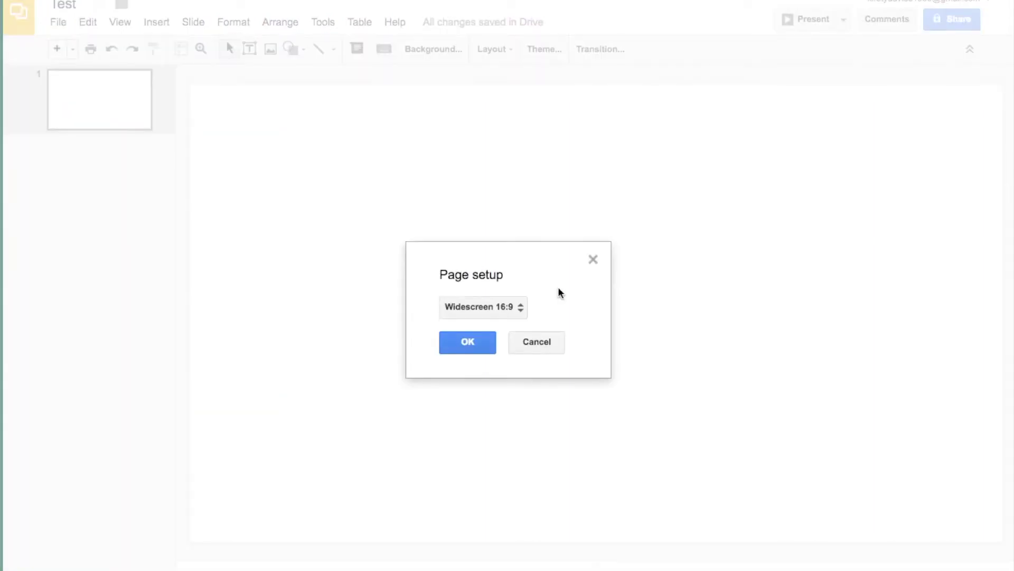
- Give the Test presentation a custom 8.5 × 11 inch page size
left_click(502, 306)
left_click(512, 355)
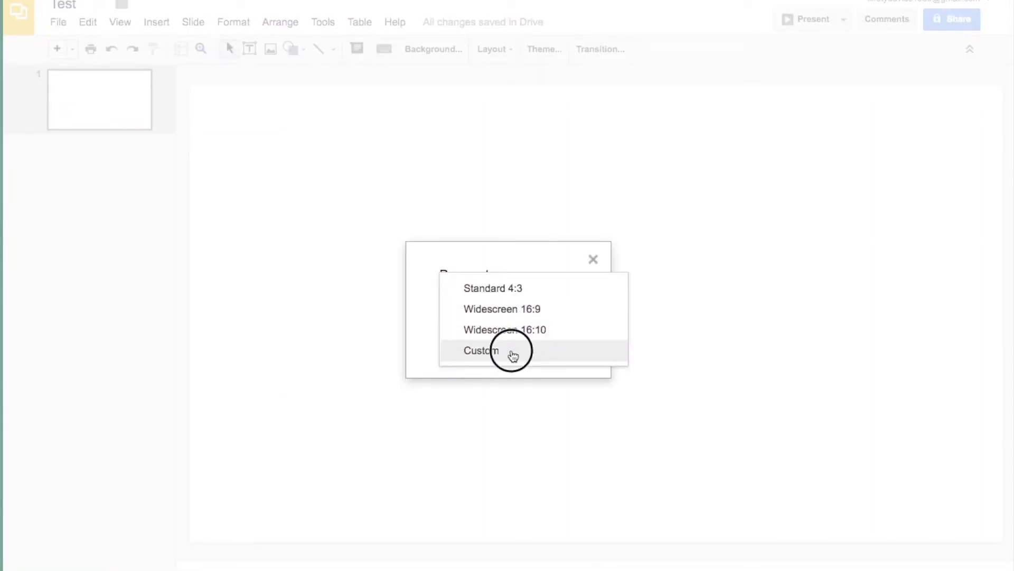
left_click(580, 337)
left_click(606, 319)
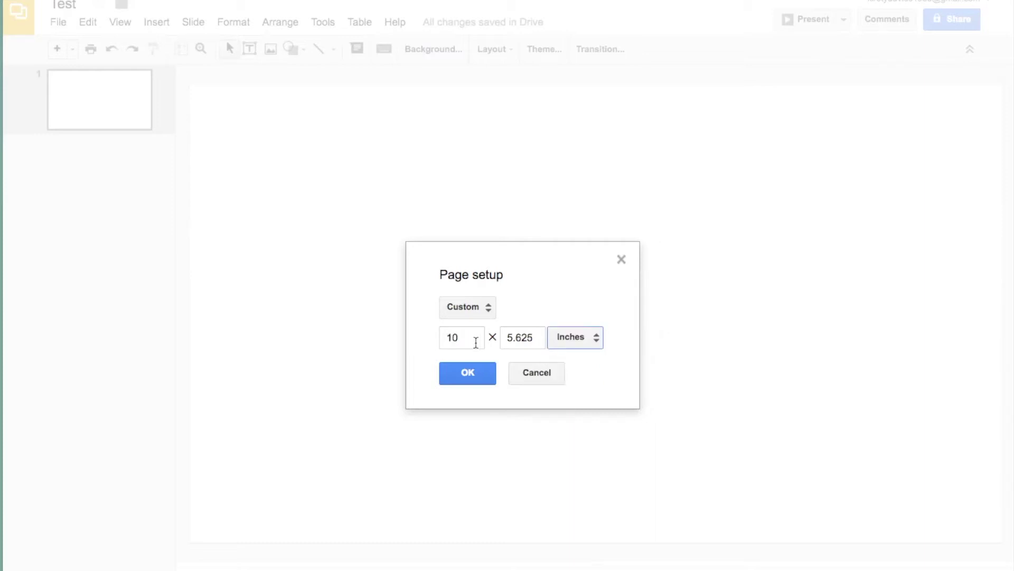
double_click(475, 343)
type("8.5")
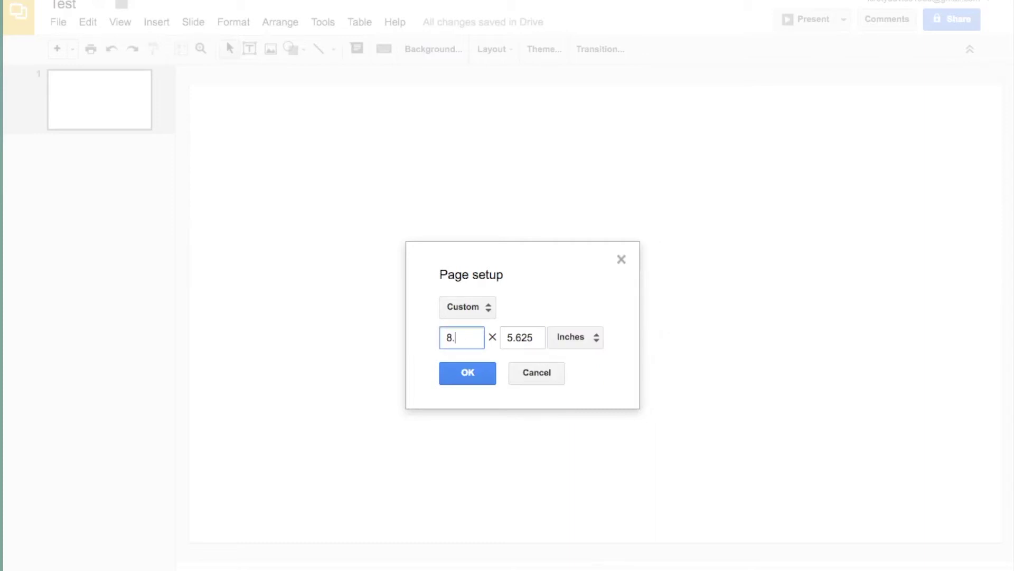
key("Tab")
type("11")
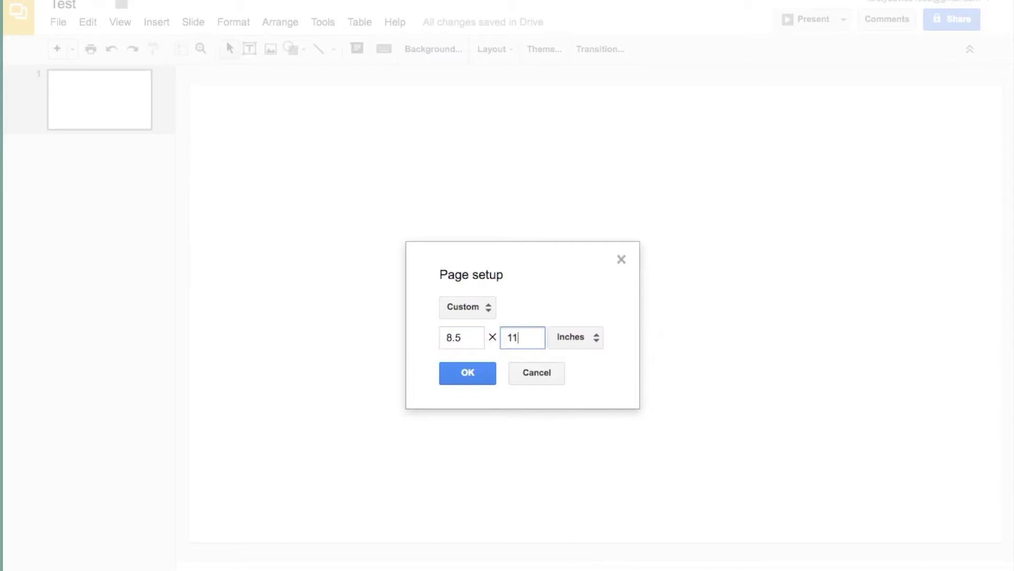
left_click(490, 373)
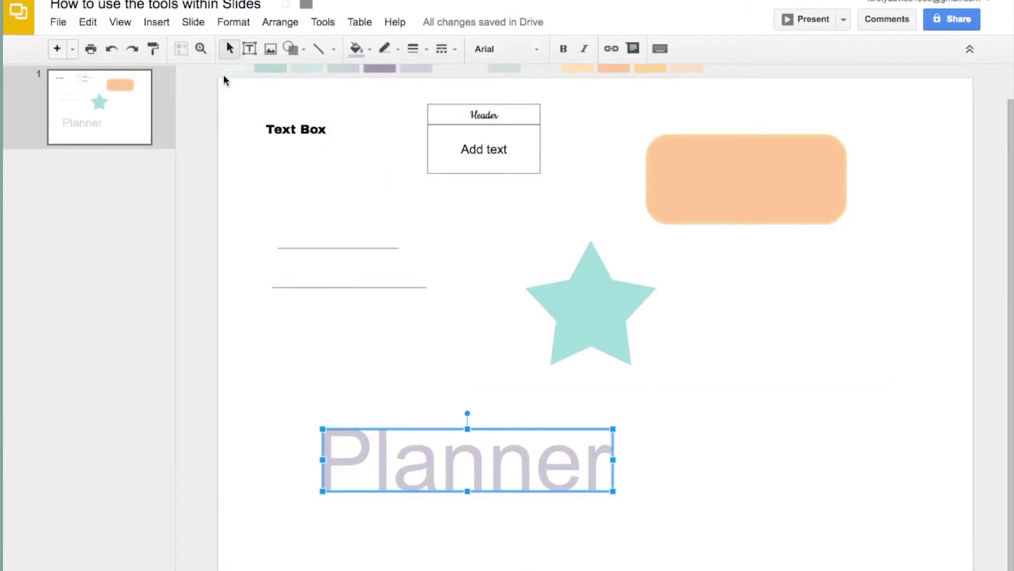
- Try moving the text box and adjusting the Planner word art on the planner slide, undoing the changes
left_click_drag(255, 104, 480, 194)
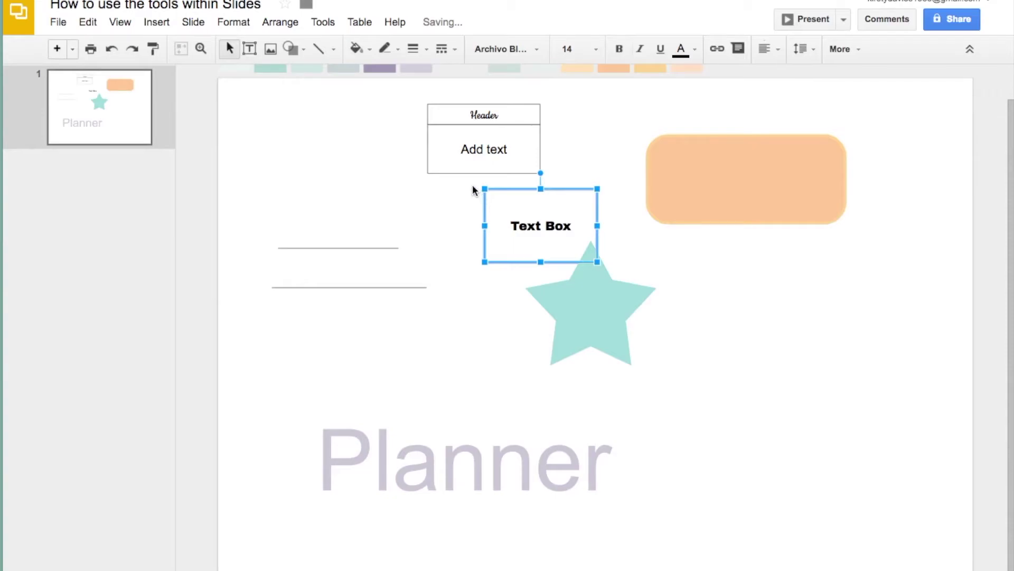
key("ctrl+z")
left_click(782, 331)
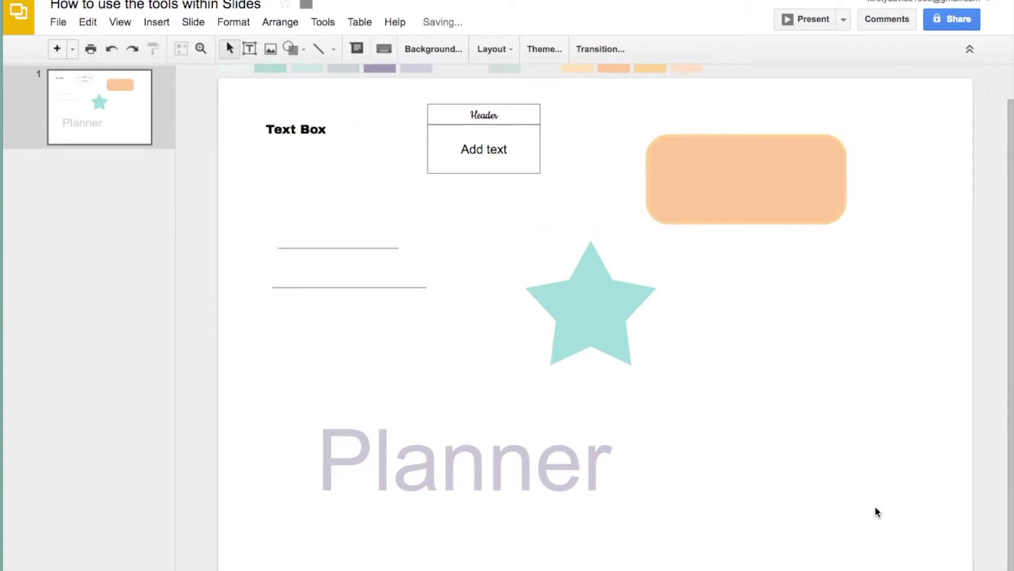
left_click_drag(887, 532, 267, 129)
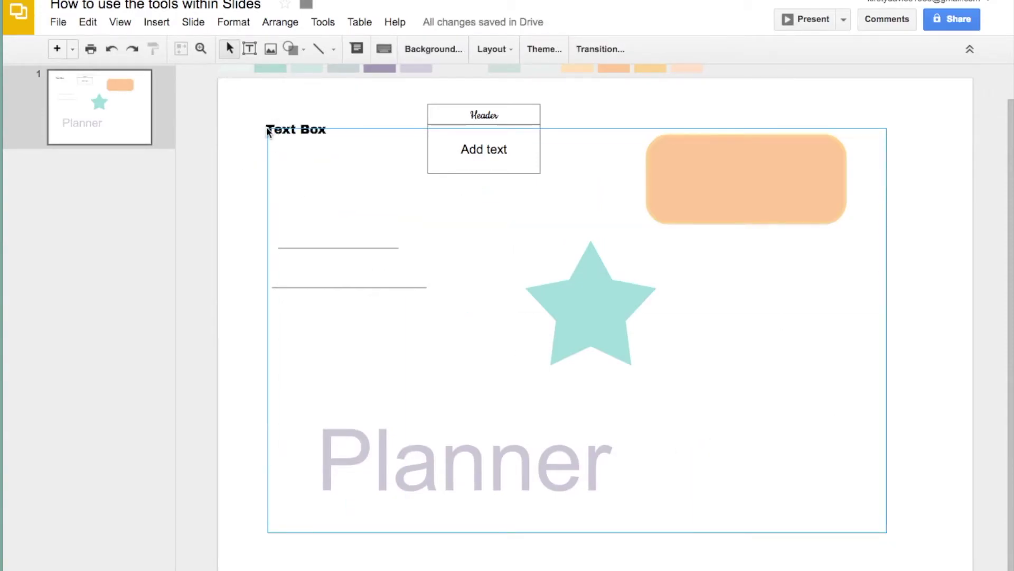
left_click(219, 216)
key("ctrl+z")
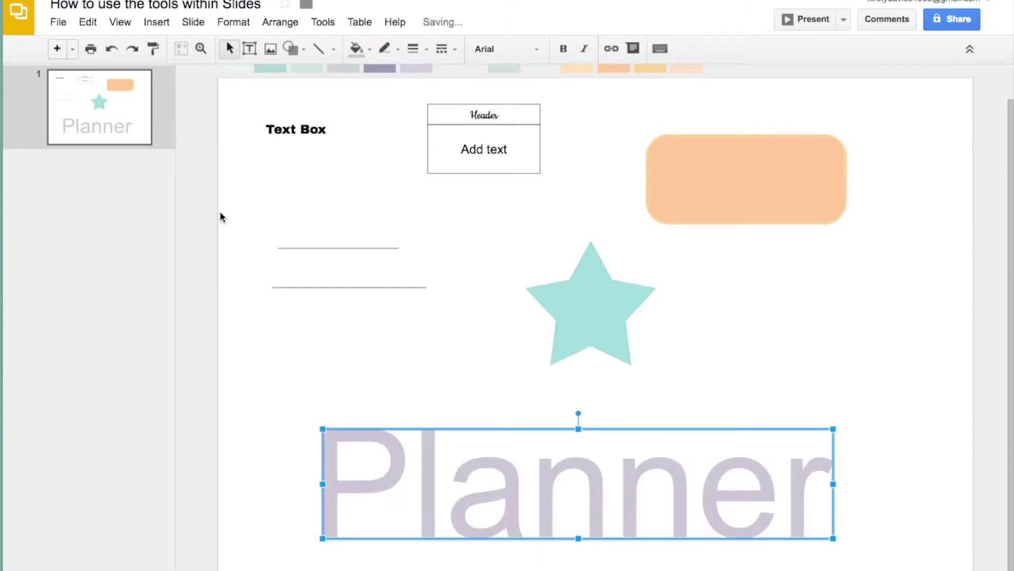
left_click(716, 341)
- Copy all planner-slide objects onto the Test page and nudge the group into place
left_click_drag(877, 525, 226, 112)
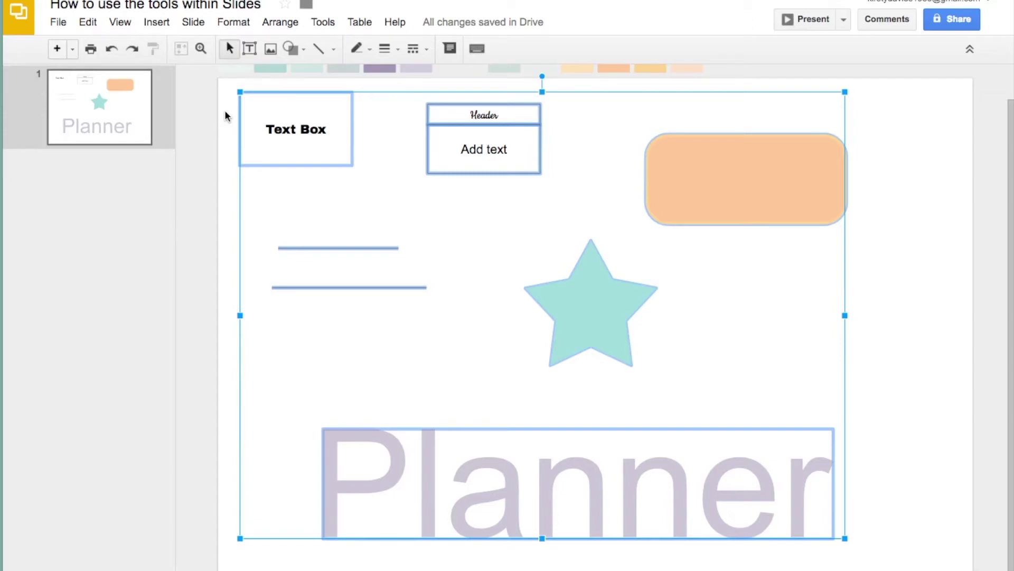
key("ctrl+Tab")
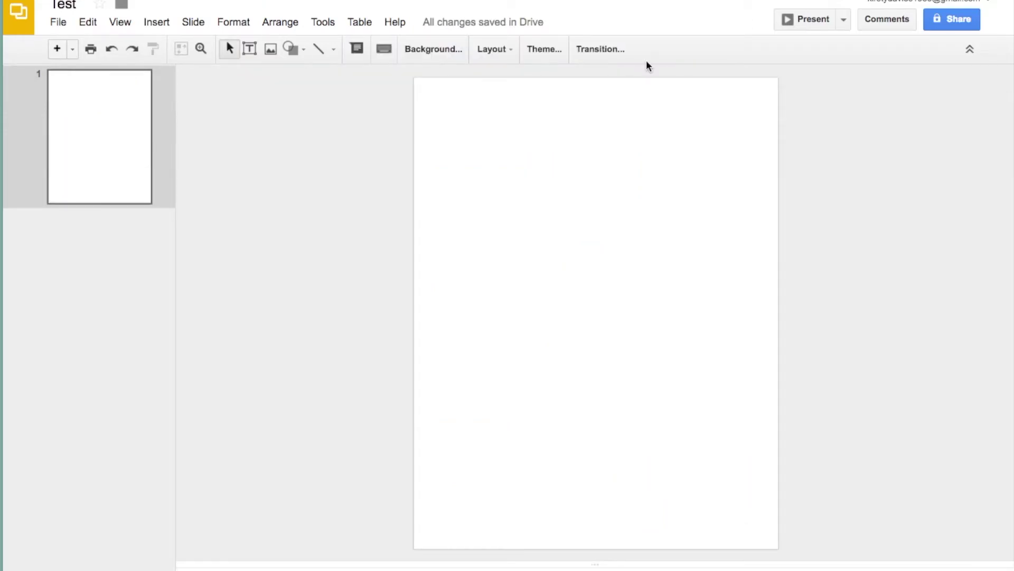
key("ctrl+v")
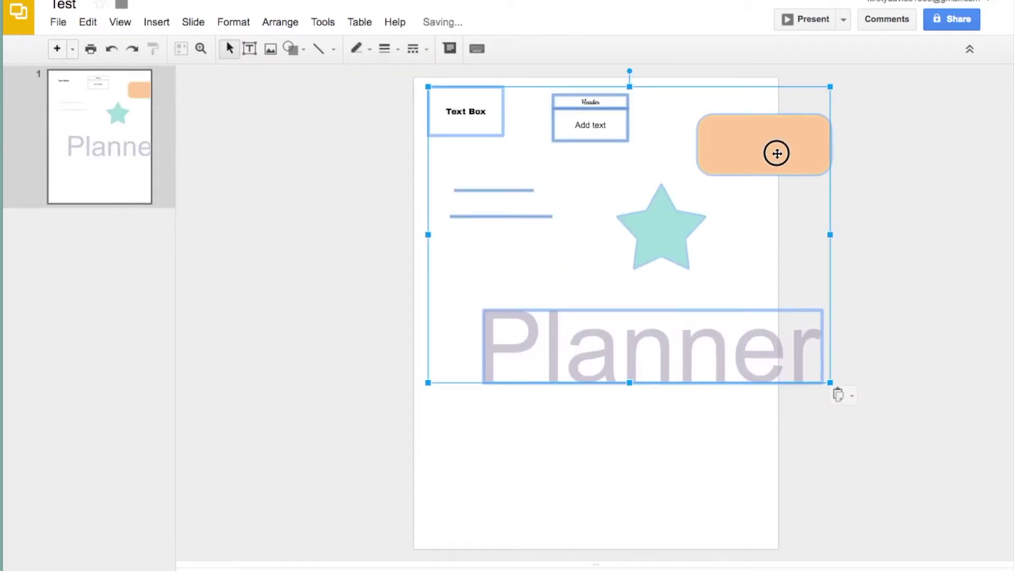
left_click_drag(776, 152, 750, 158)
left_click(864, 239)
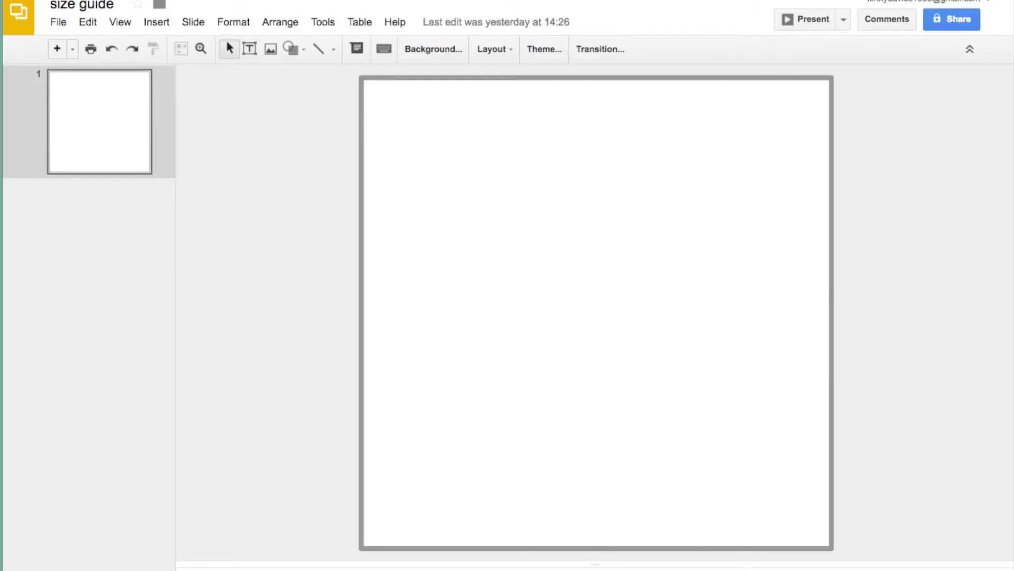
- Hide speaker notes and check the page size in inches in Page setup without changing it
left_click_drag(584, 563, 584, 570)
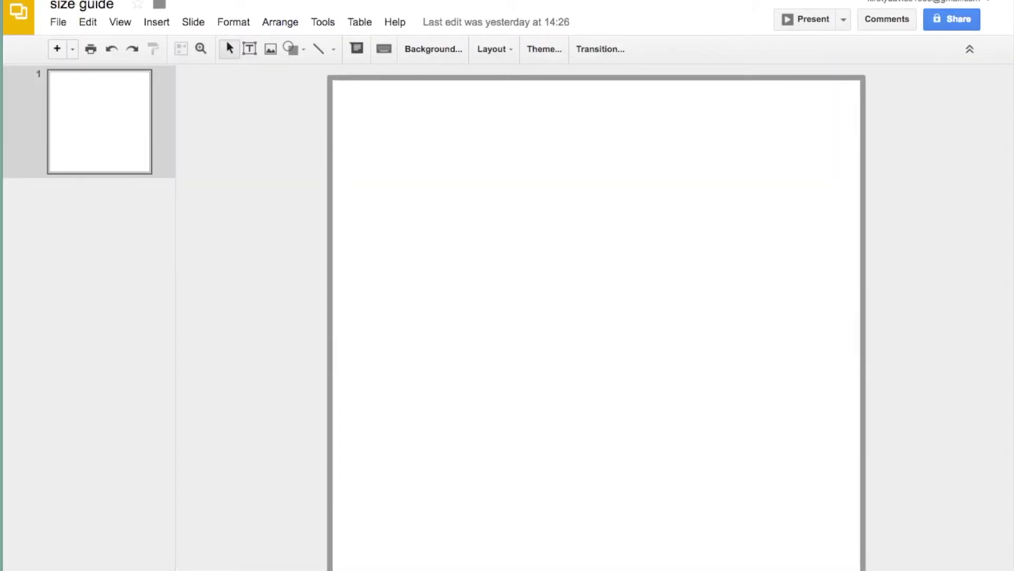
left_click(58, 21)
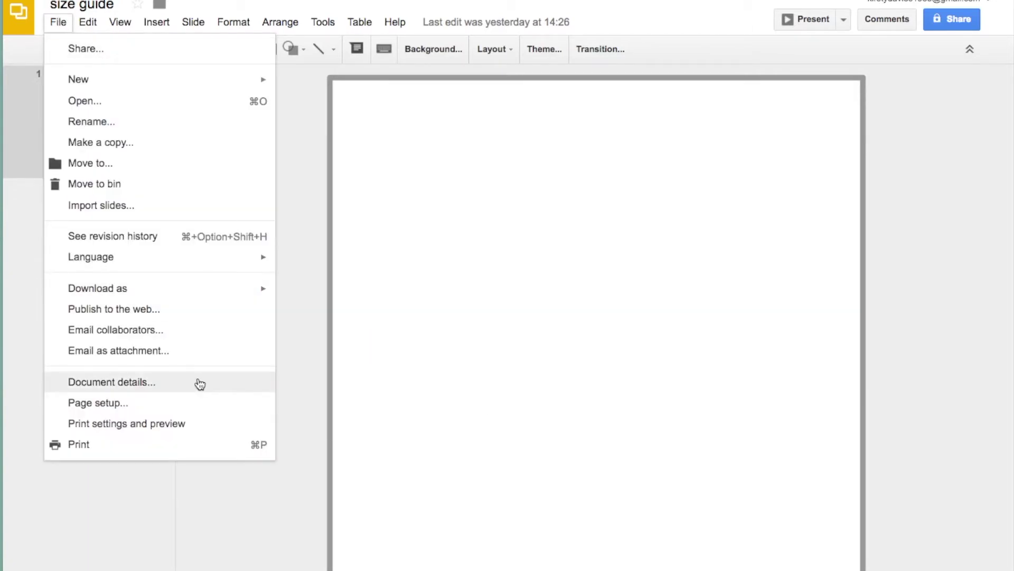
left_click(195, 402)
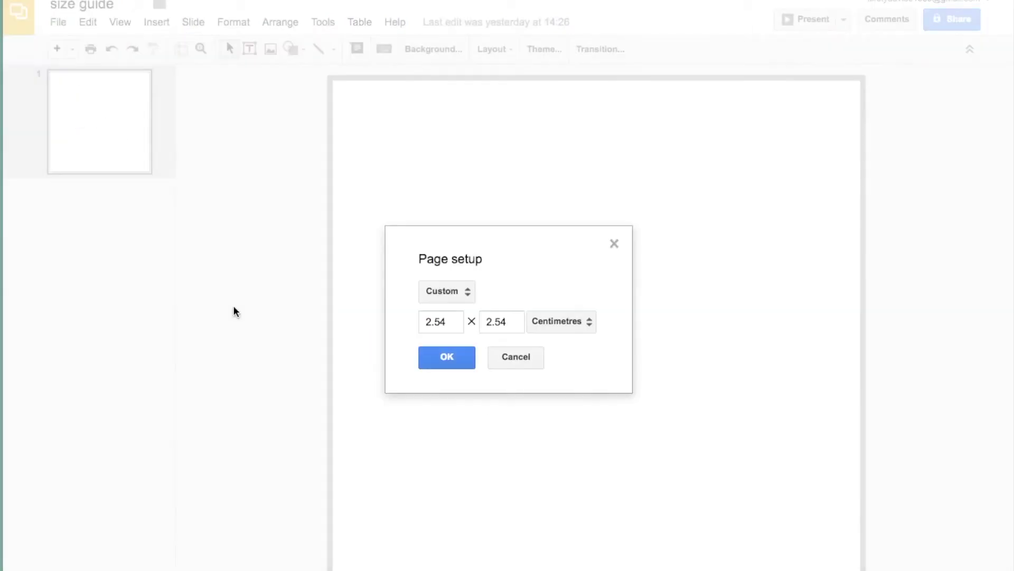
left_click(587, 322)
left_click(586, 302)
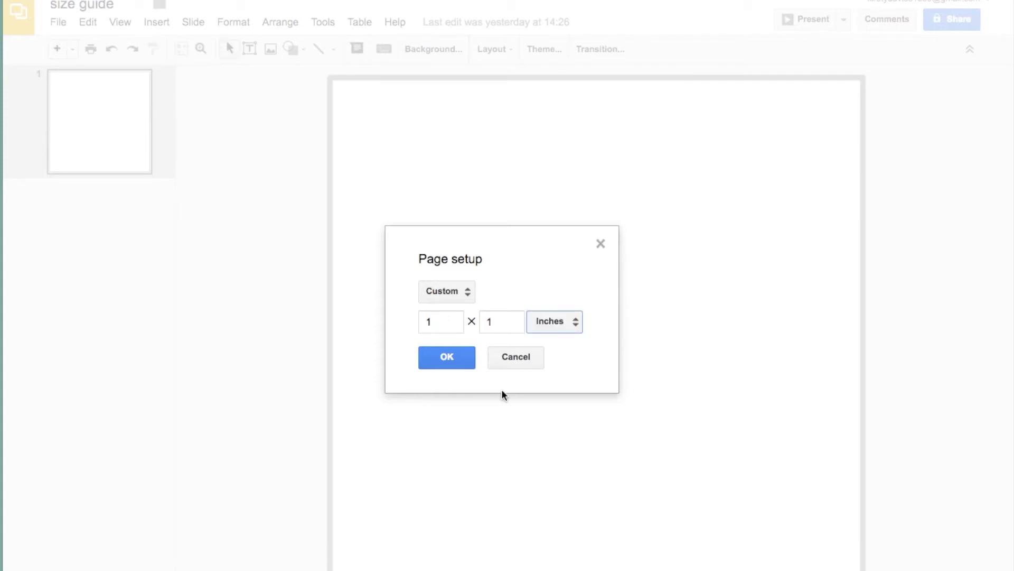
left_click(502, 365)
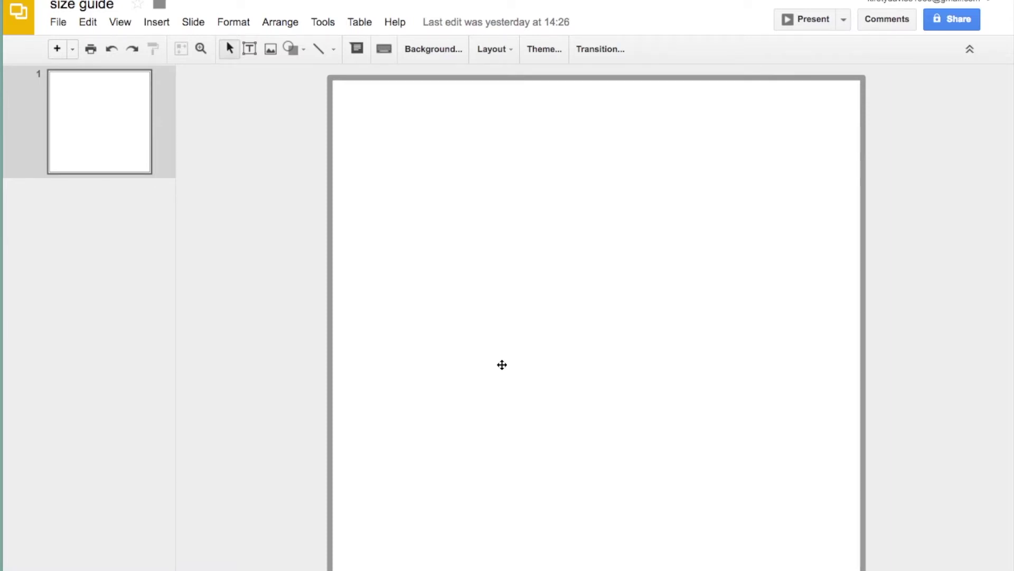
- Copy the square box onto the Test page and place it near the bottom
left_click(502, 364)
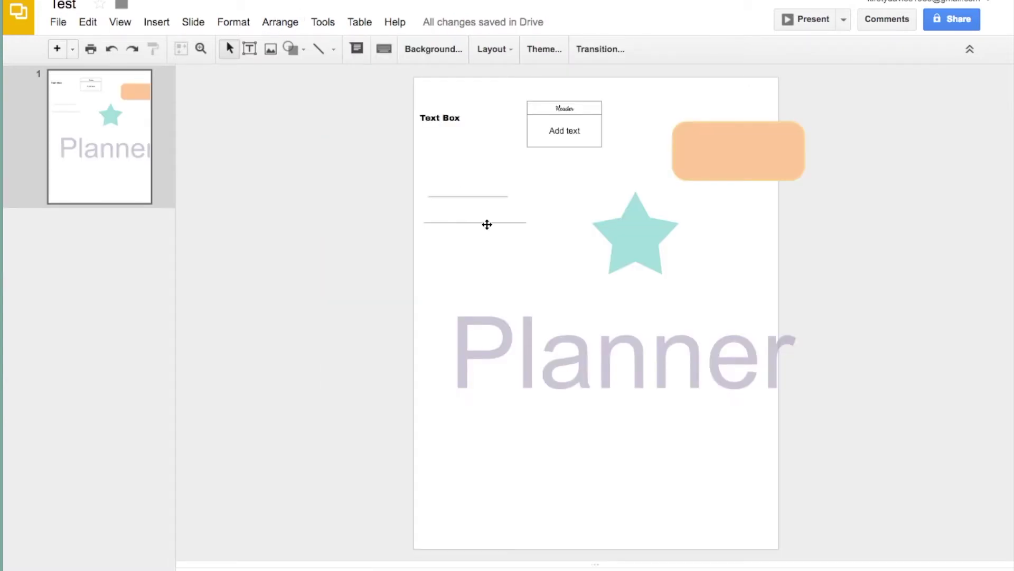
key("ctrl+z")
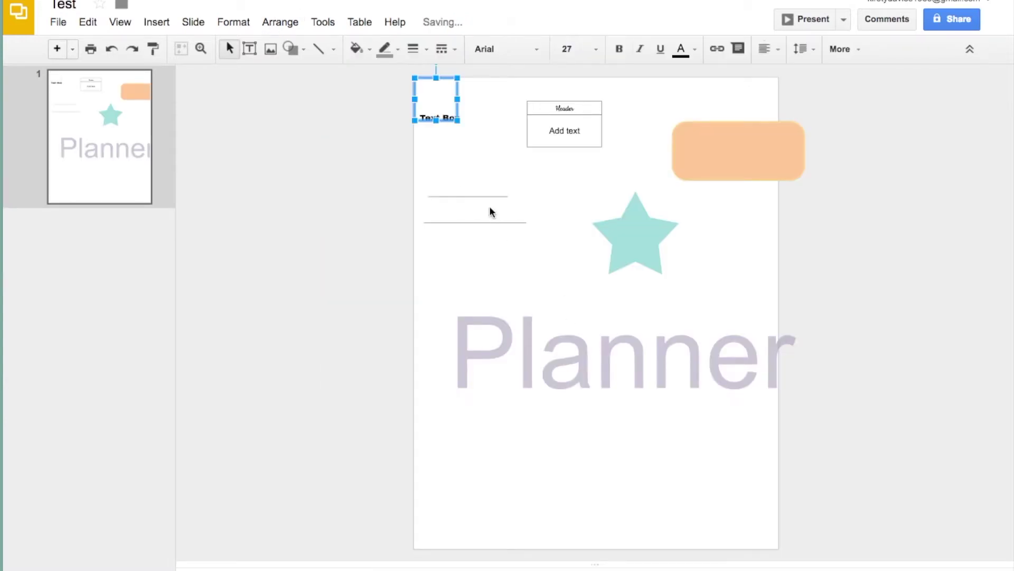
left_click_drag(437, 82, 530, 498)
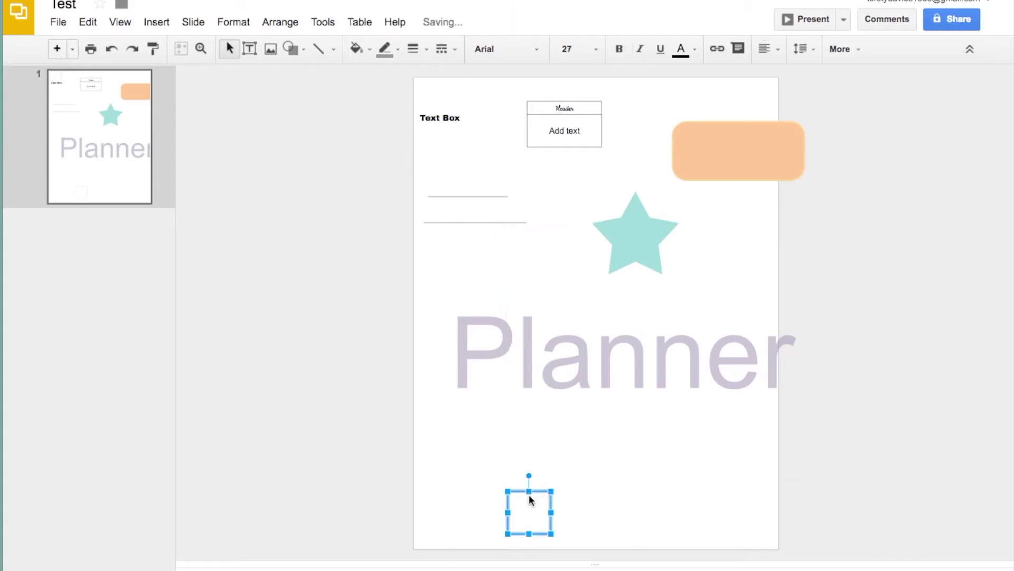
left_click(594, 497)
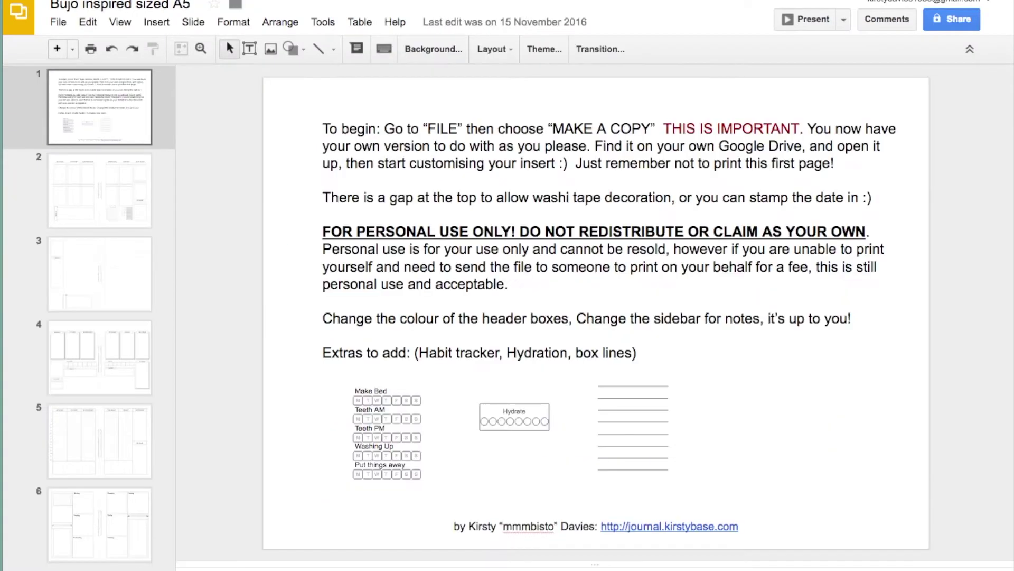
- Show slide 2's weekly spread with its Monday–Sunday boxes, Notes strip and trackers
left_click(126, 166)
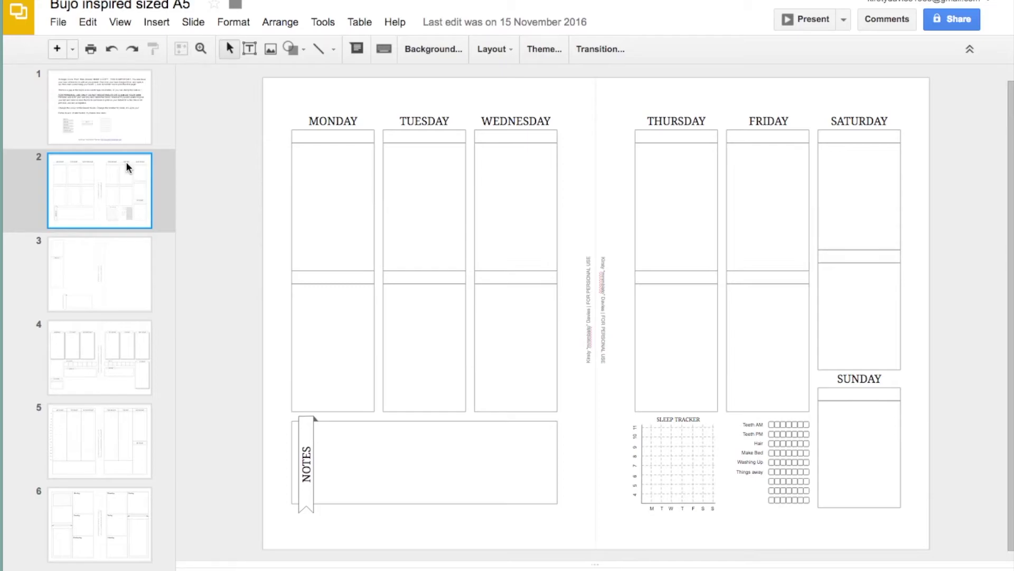
- View slides 3 and 4, inspecting the dashed box and the Reading bar on slide 4
left_click(102, 282)
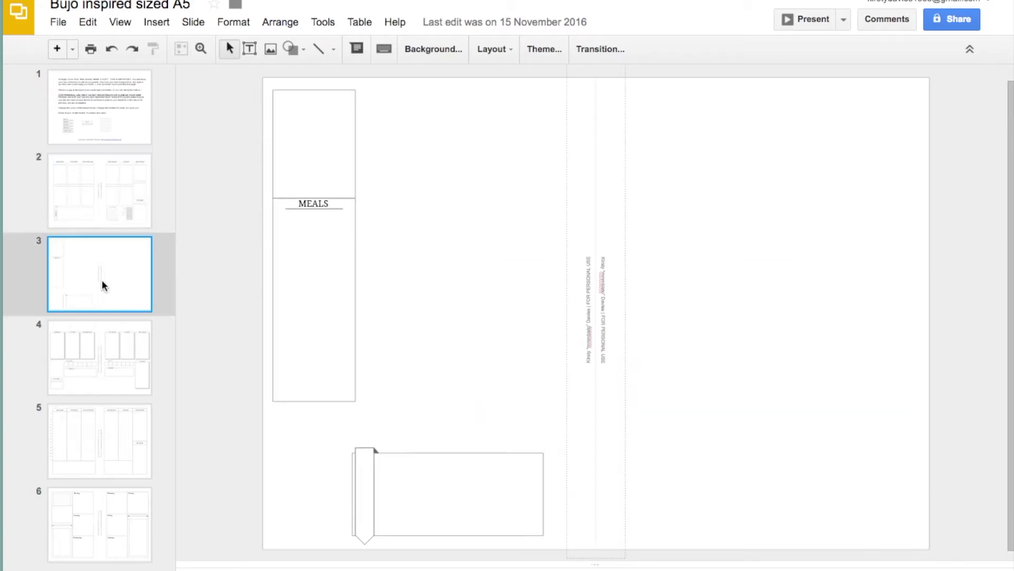
left_click(102, 346)
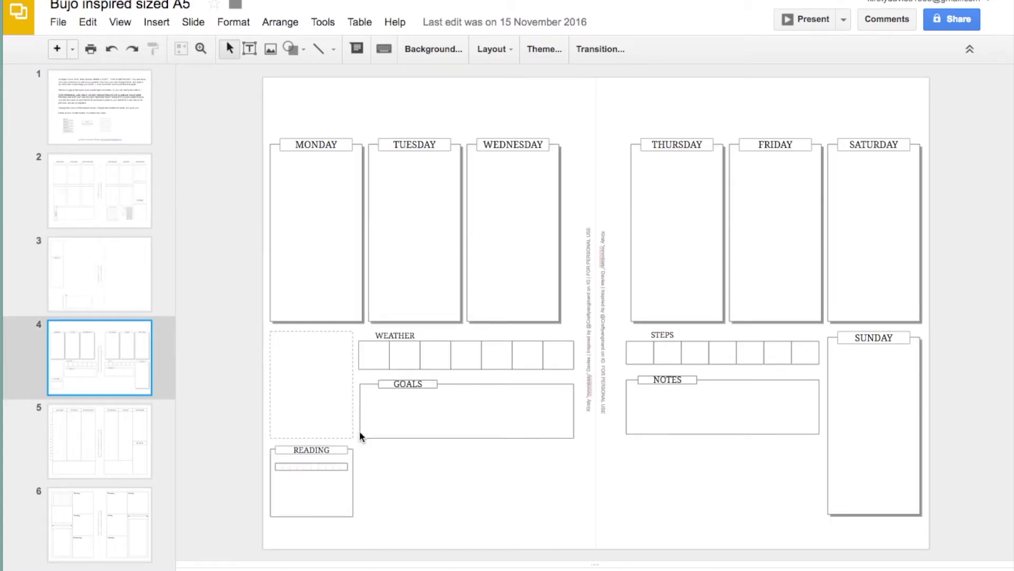
left_click(302, 374)
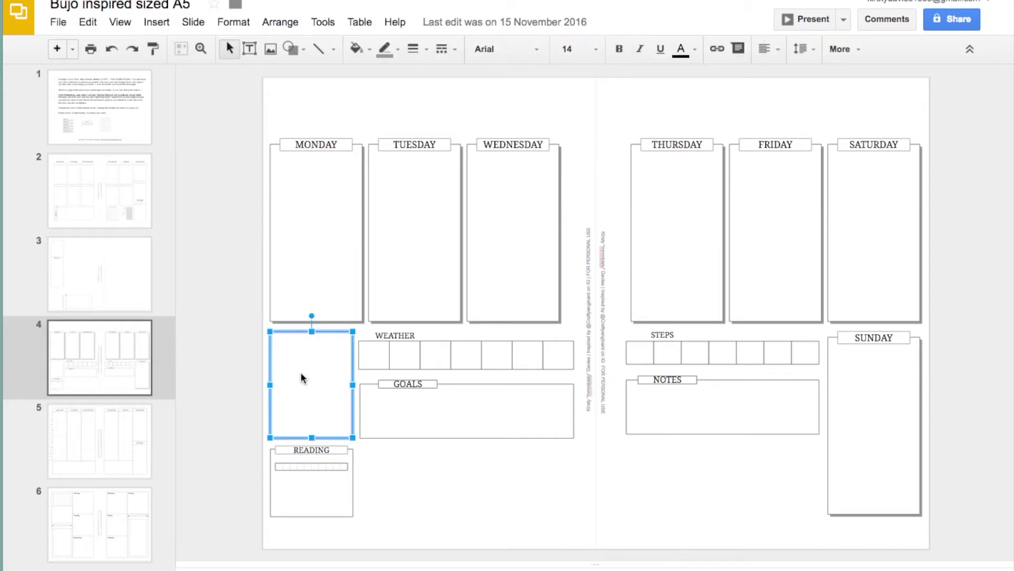
left_click(248, 360)
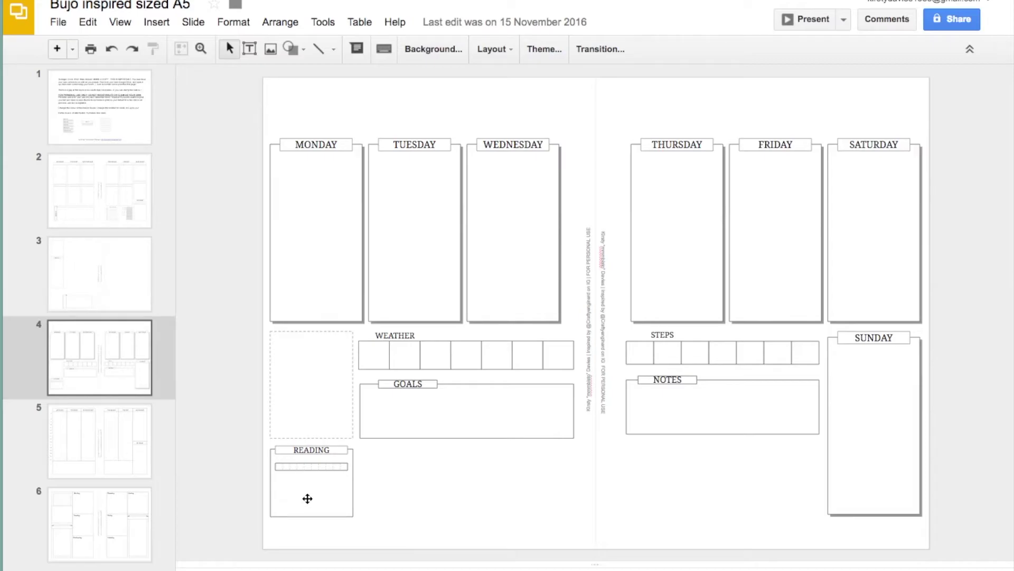
left_click(309, 467)
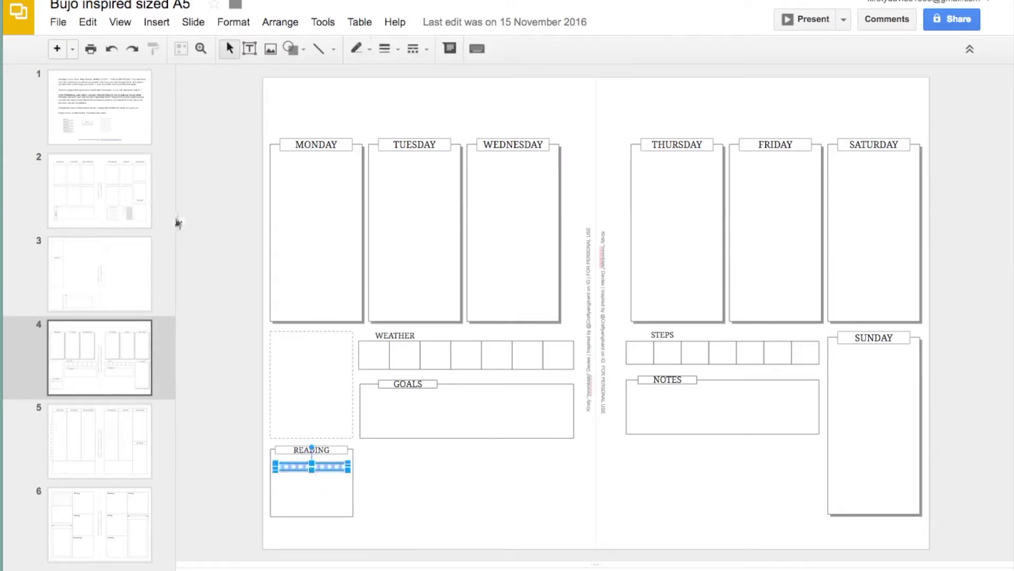
- Zoom slide 4 to 200% and scroll around it before moving to slide 5
left_click(120, 23)
left_click(158, 201)
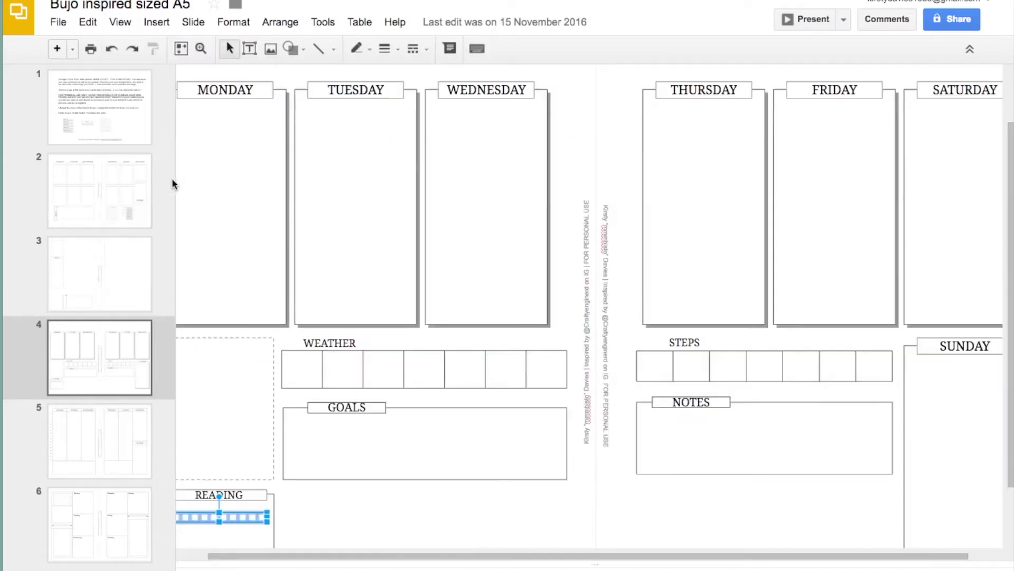
left_click(366, 528)
scroll(311, 555, "left", 3)
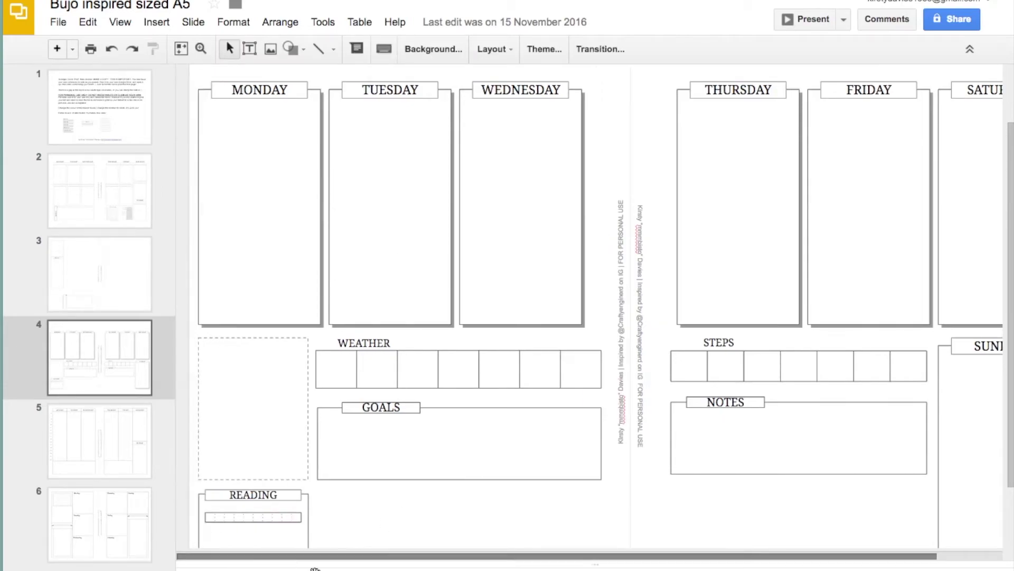
scroll(596, 565, "up", 1)
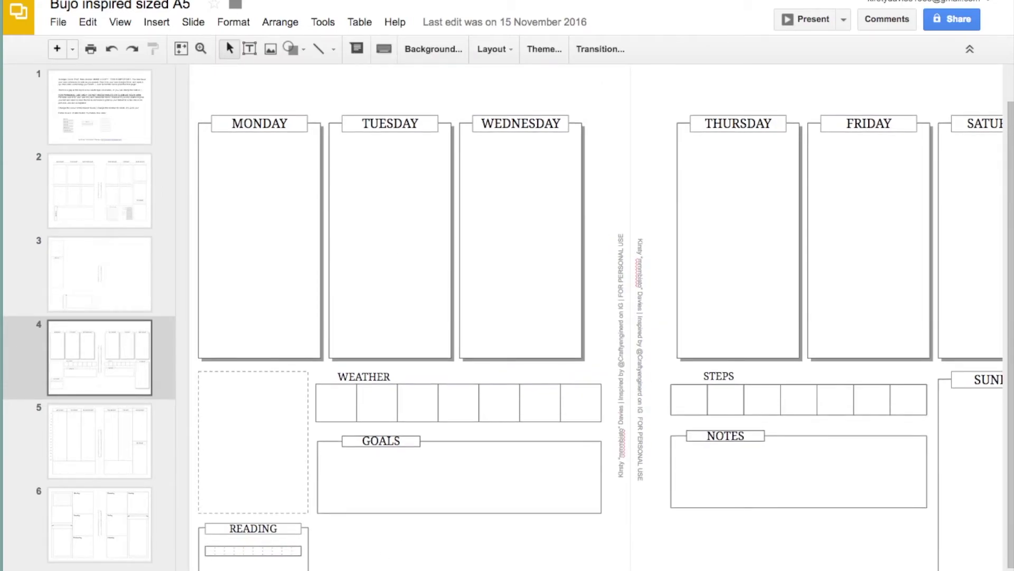
scroll(343, 567, "down", 1)
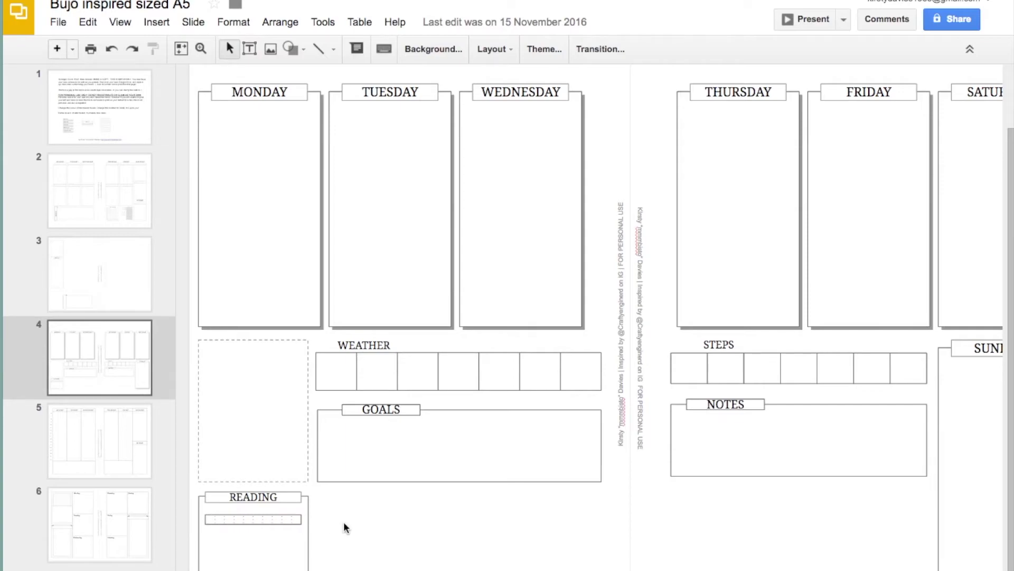
scroll(528, 286, "right", 3)
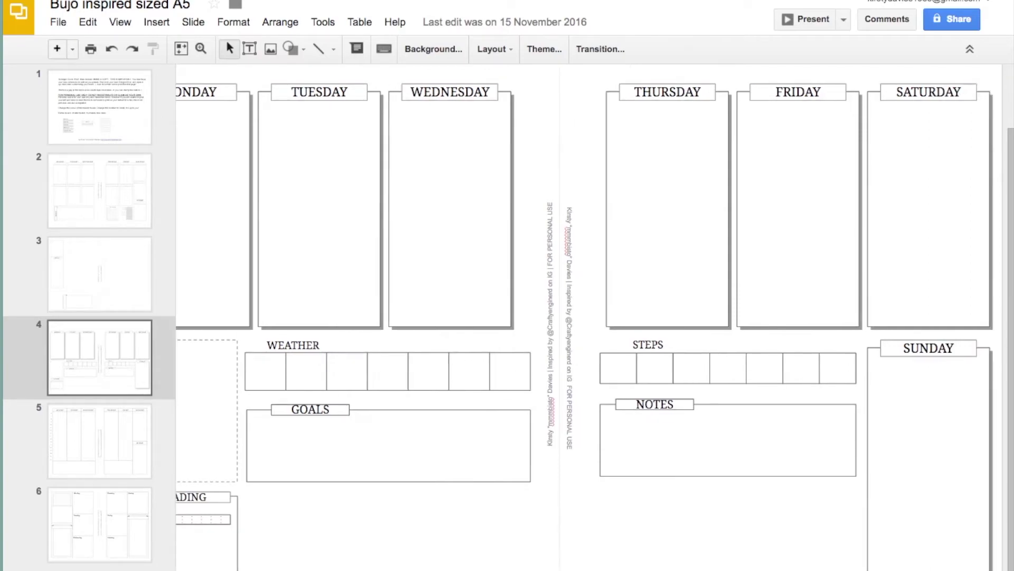
left_click(121, 407)
- Fit slide 5 in the window, then view slide 6 and inspect its grid box
left_click(120, 22)
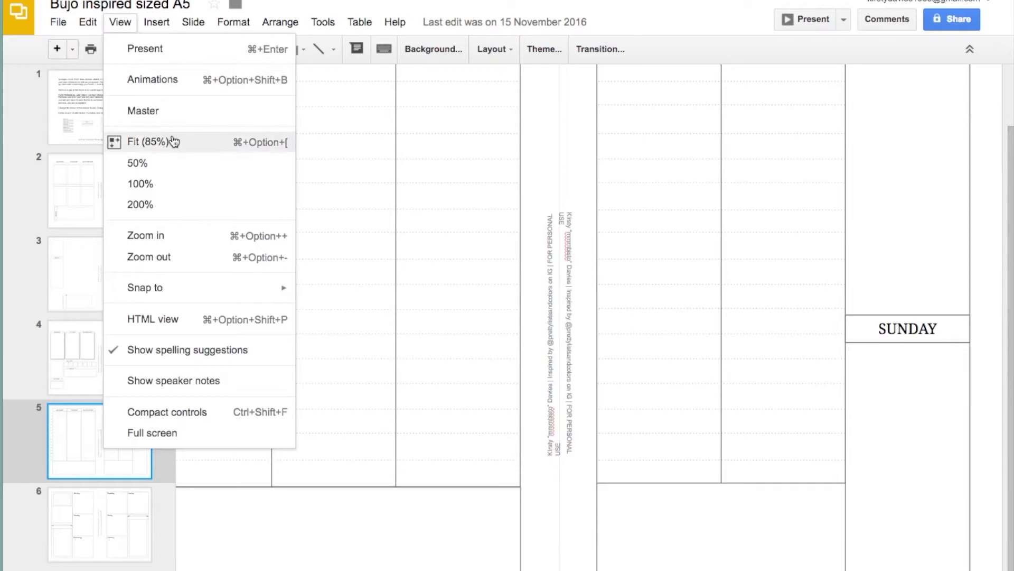
left_click(169, 140)
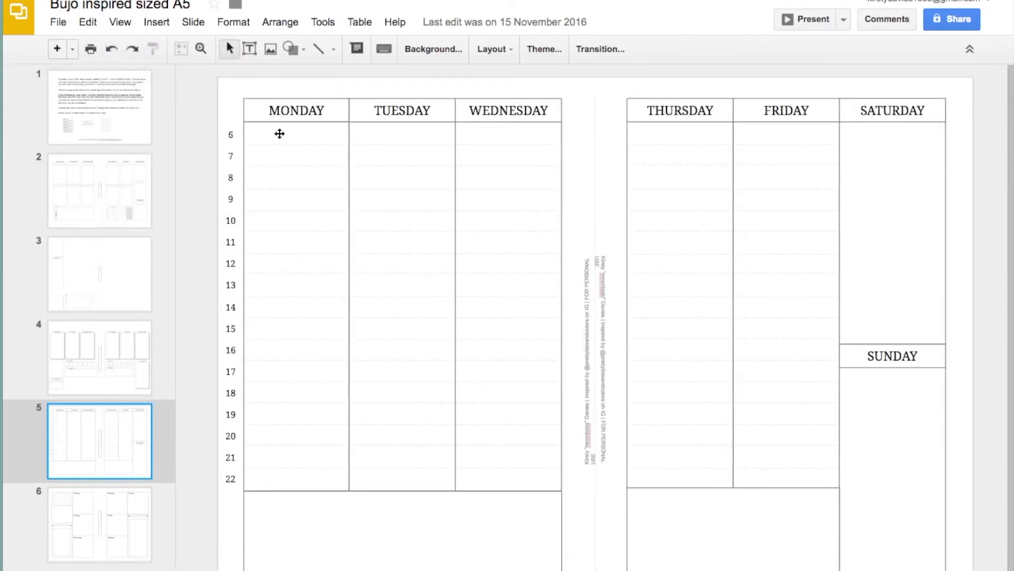
left_click(125, 509)
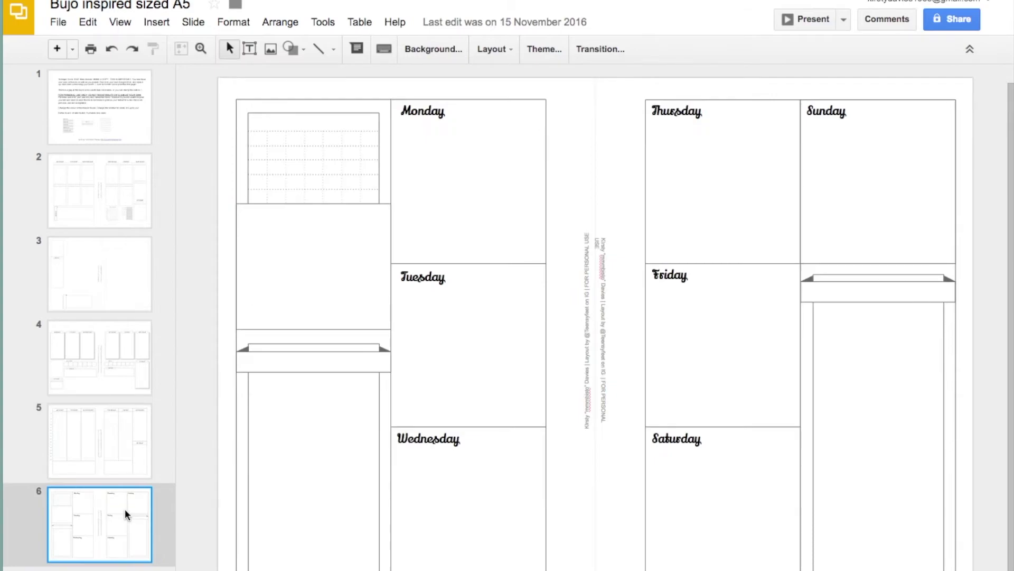
left_click(271, 125)
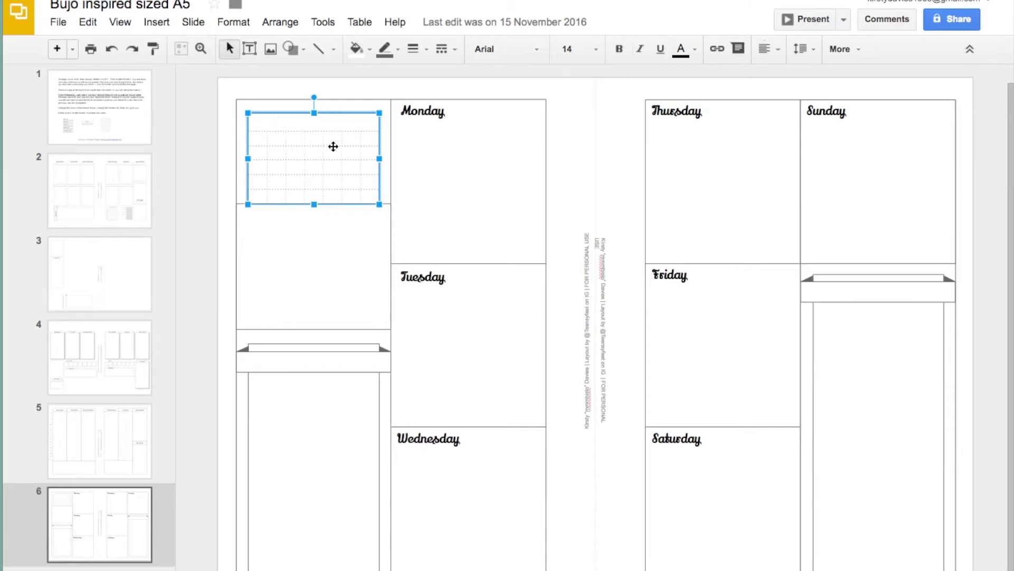
left_click(200, 245)
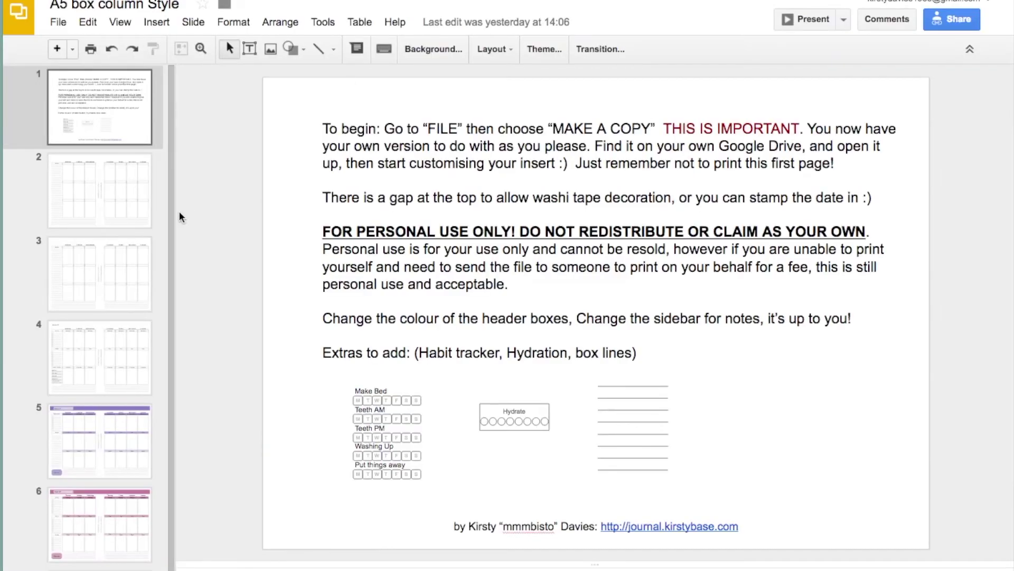
- Delete slide 3, the extra Notes-column weekly slide
left_click(100, 204)
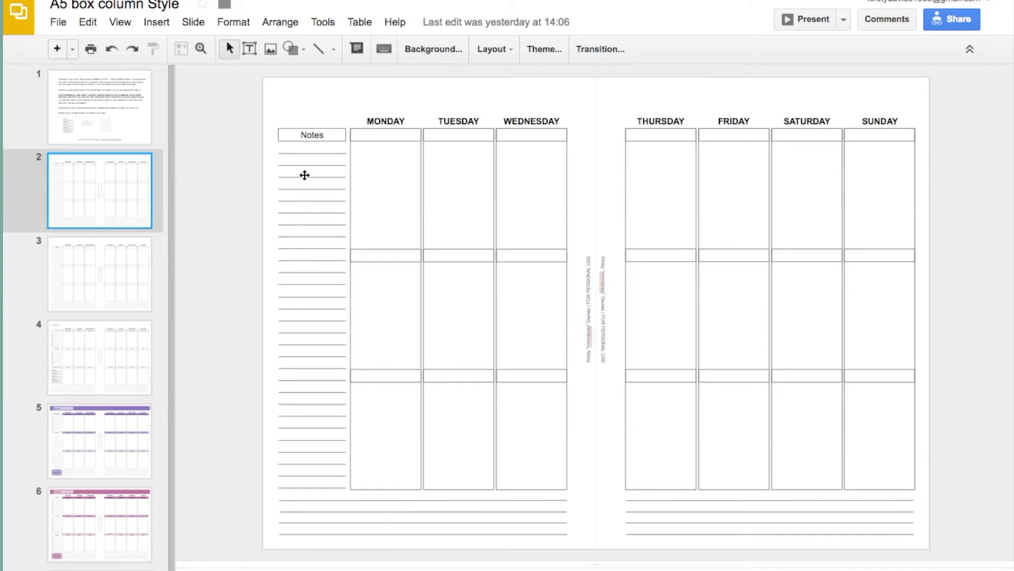
left_click(67, 274)
right_click(68, 275)
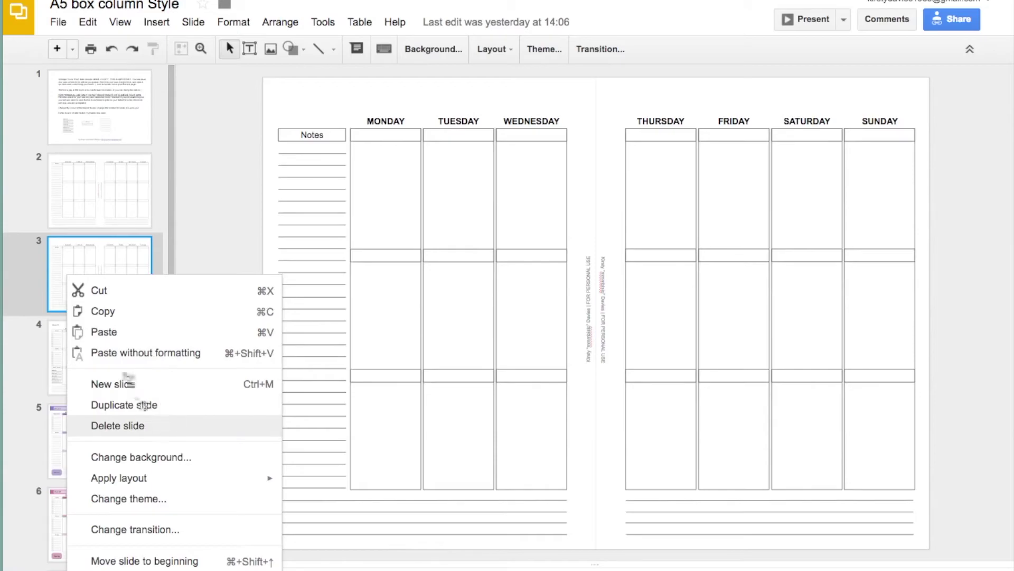
key("Delete")
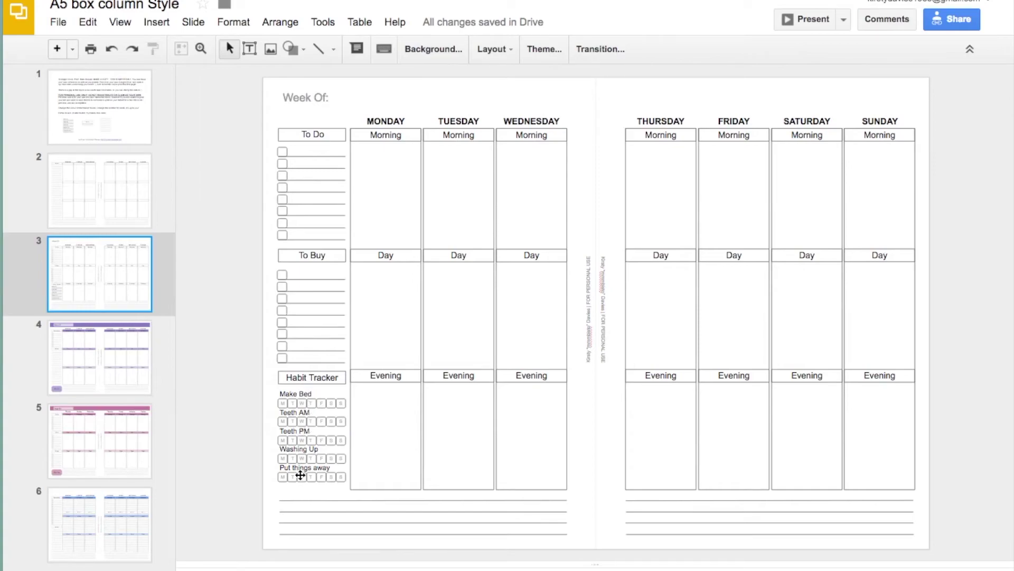
- Review the purple, pink and blue planner slides
left_click(93, 372)
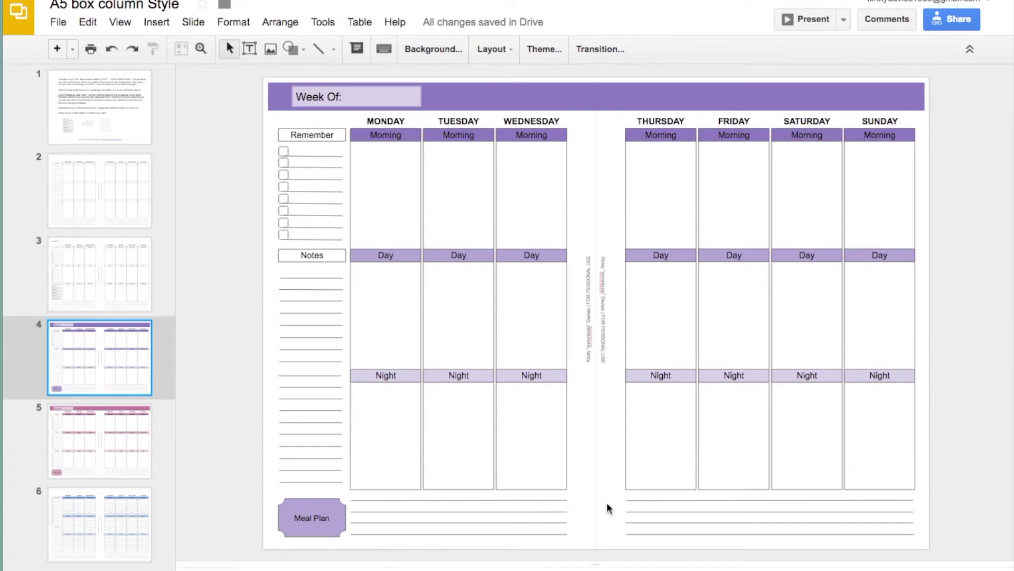
left_click(75, 441)
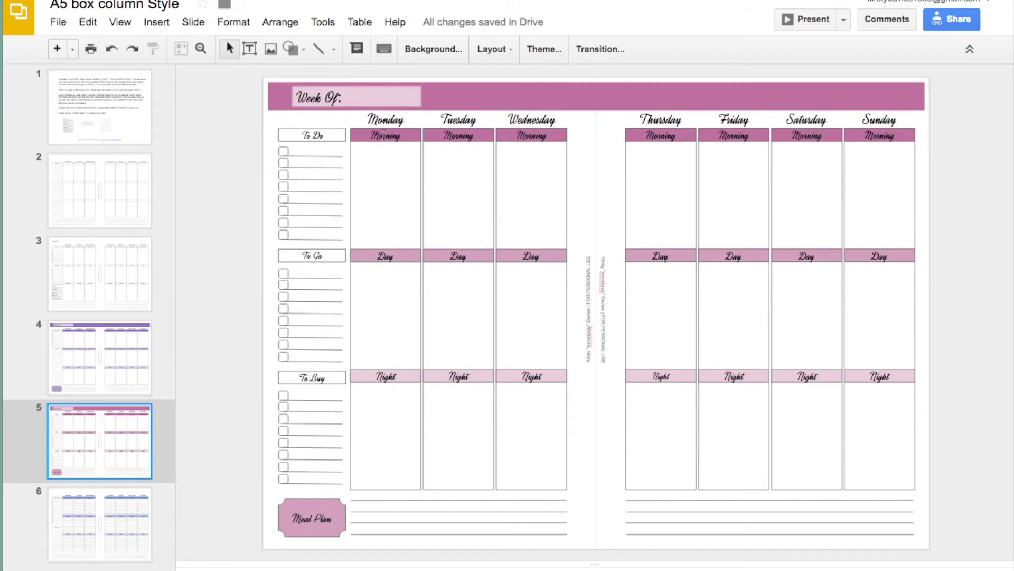
left_click(114, 500)
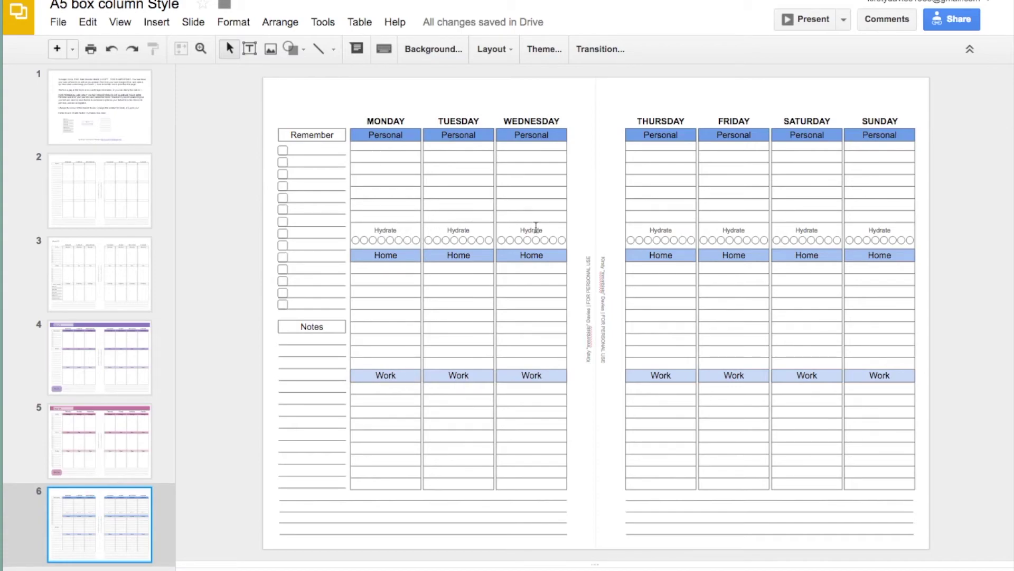
- Duplicate slide 2 as a new slide 3 and go to it
right_click(100, 176)
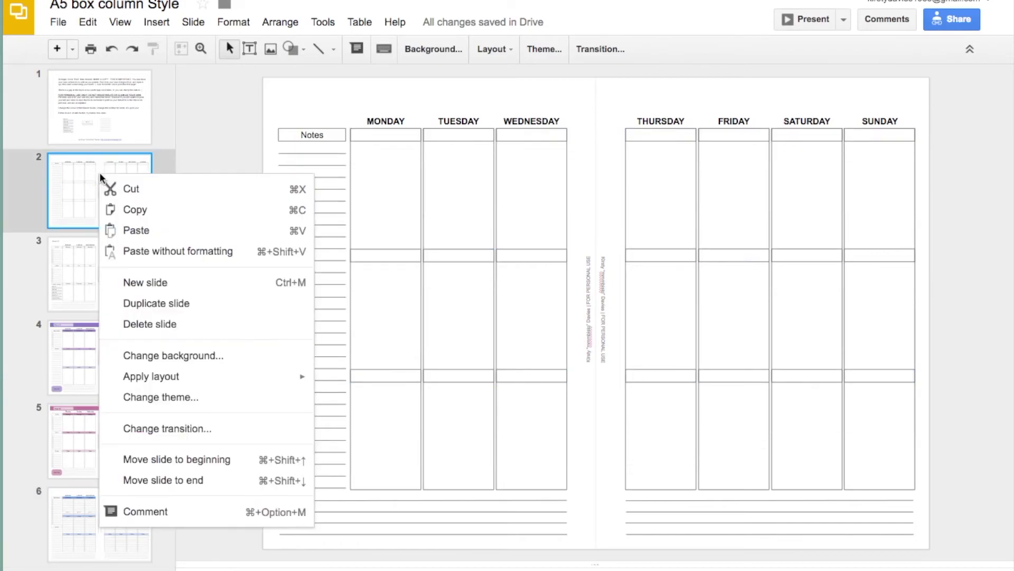
left_click(224, 303)
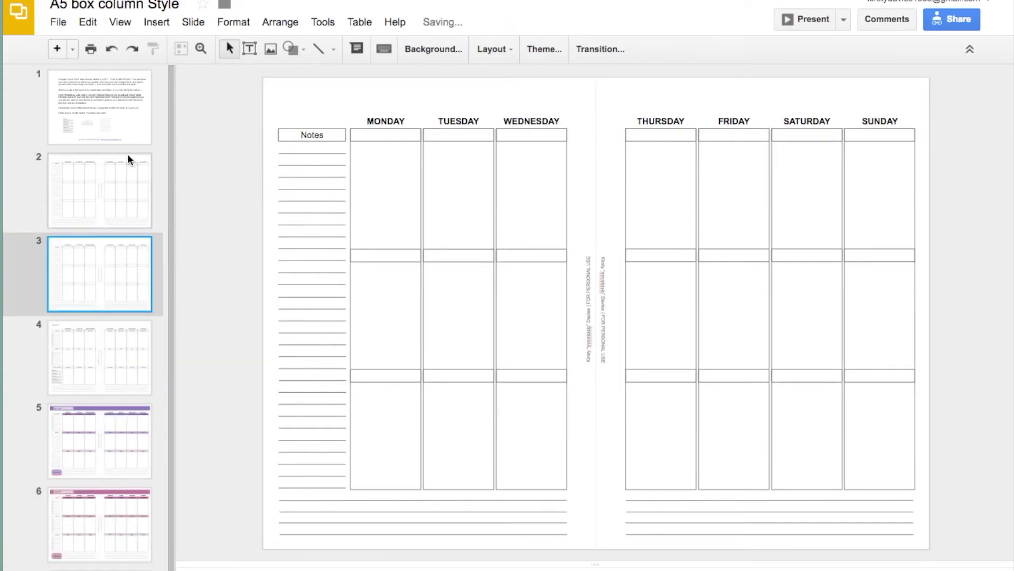
left_click(121, 139)
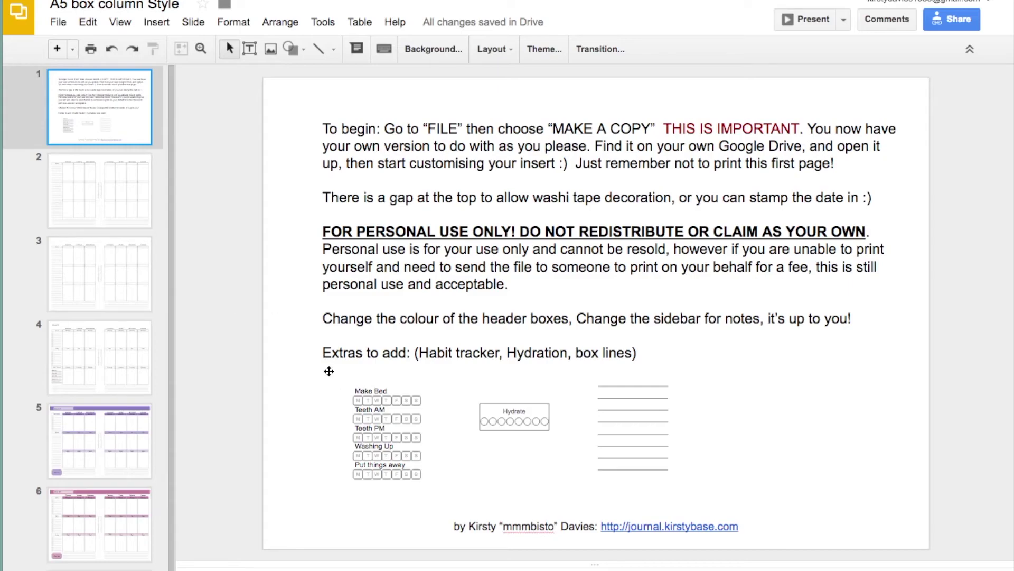
left_click(103, 273)
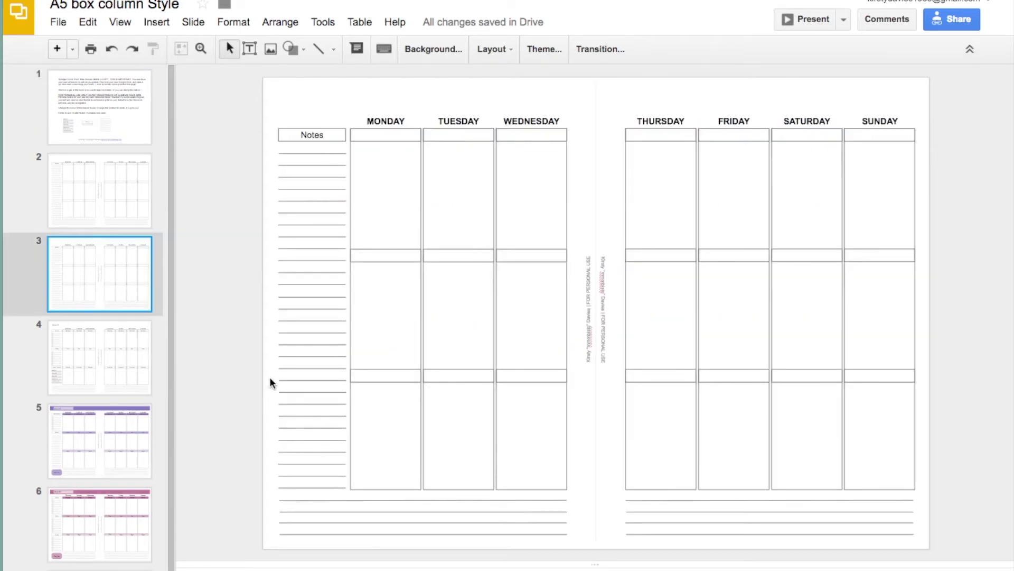
- Ungroup the notes lines on slide 3 and delete the lower ten lines
left_click_drag(271, 376, 347, 489)
right_click(304, 390)
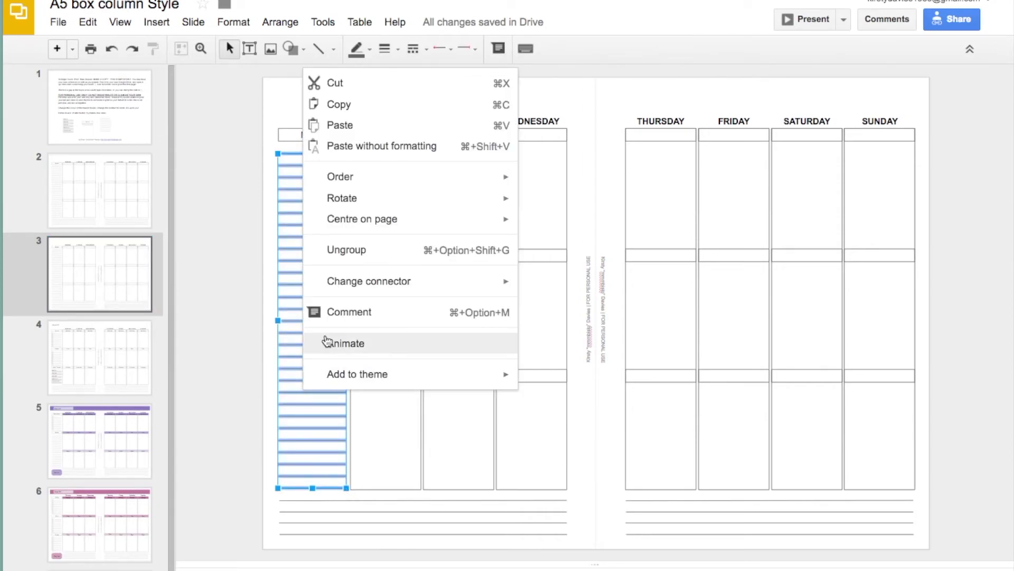
left_click(379, 255)
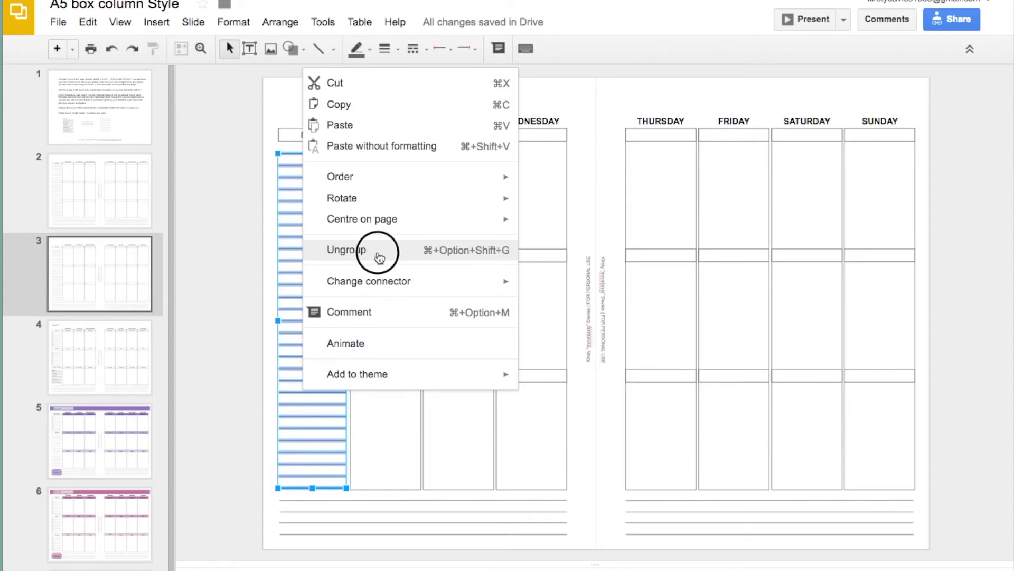
left_click(260, 380)
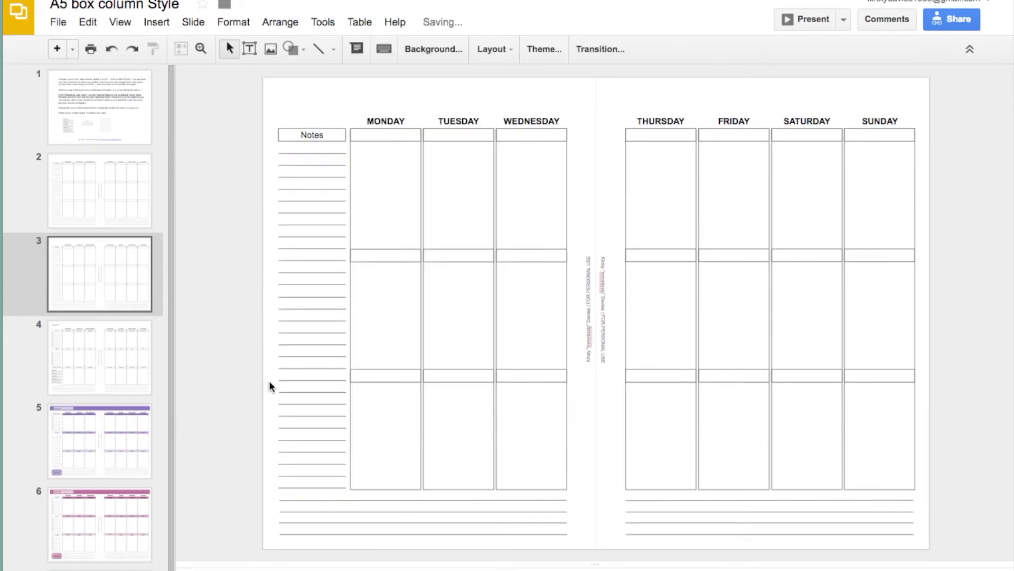
left_click_drag(269, 382, 348, 488)
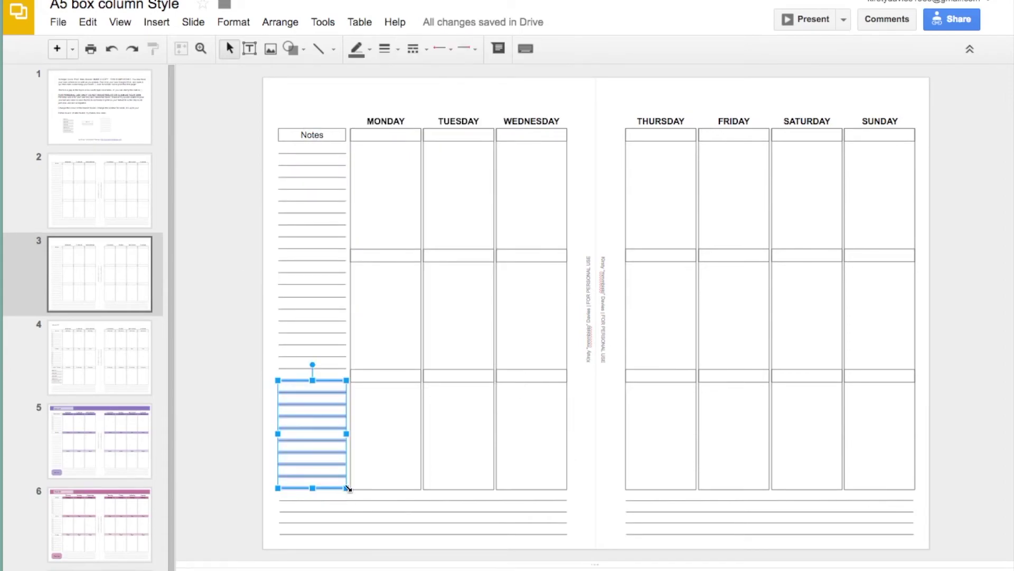
key("Delete")
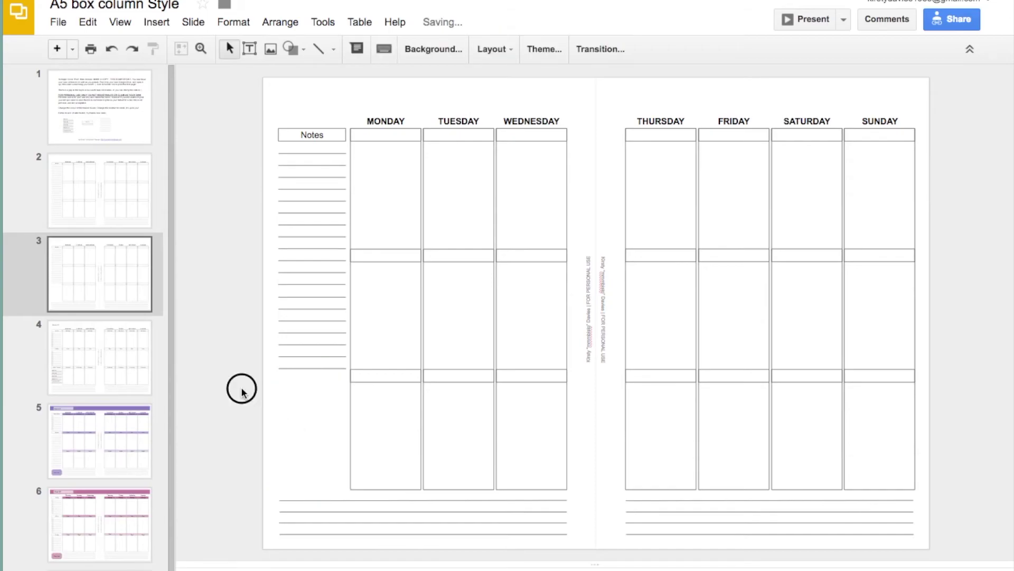
- Copy the habit tracker from slide 1 and place it under slide 3's notes lines
left_click(128, 140)
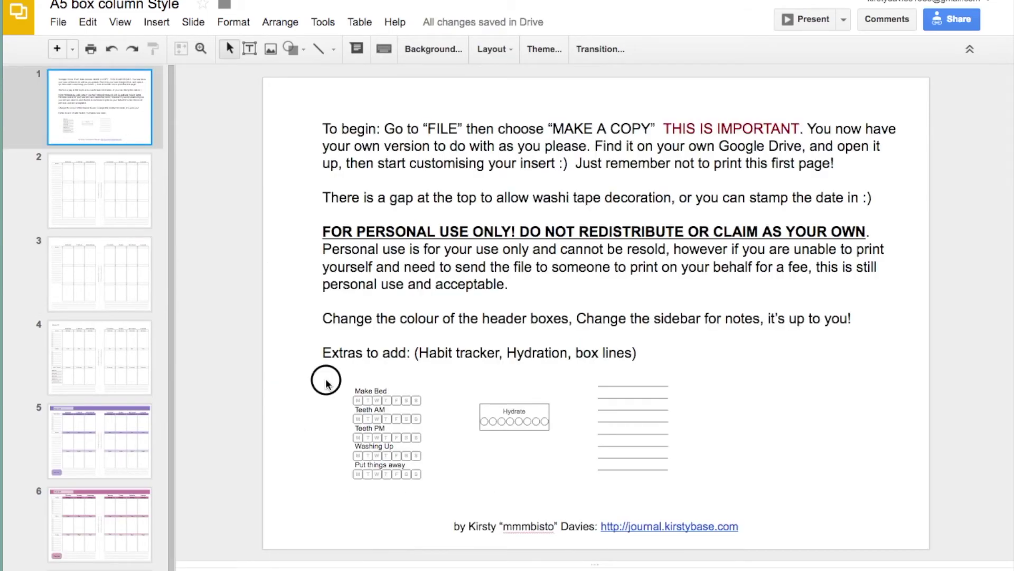
left_click_drag(324, 380, 433, 501)
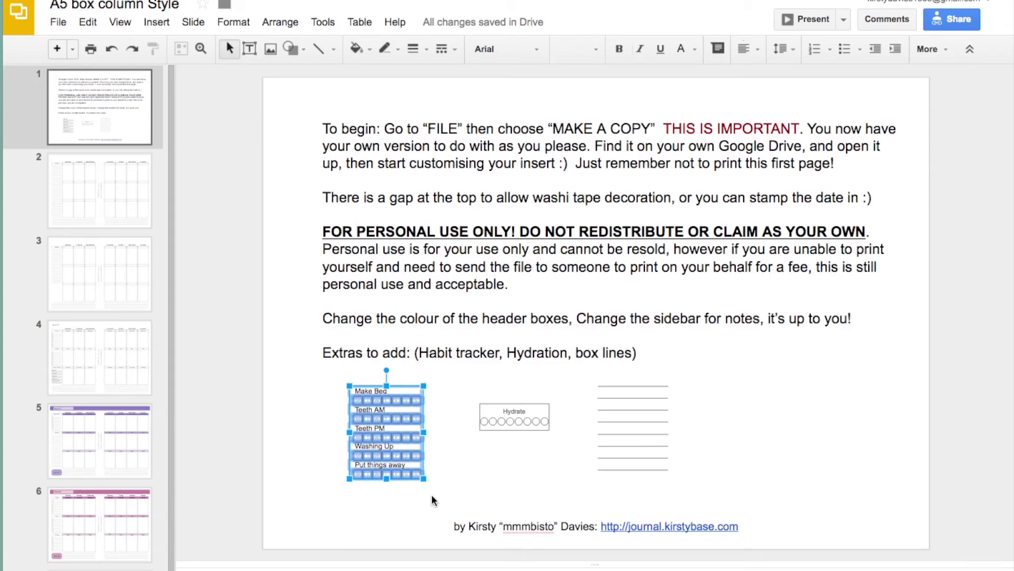
left_click(83, 298)
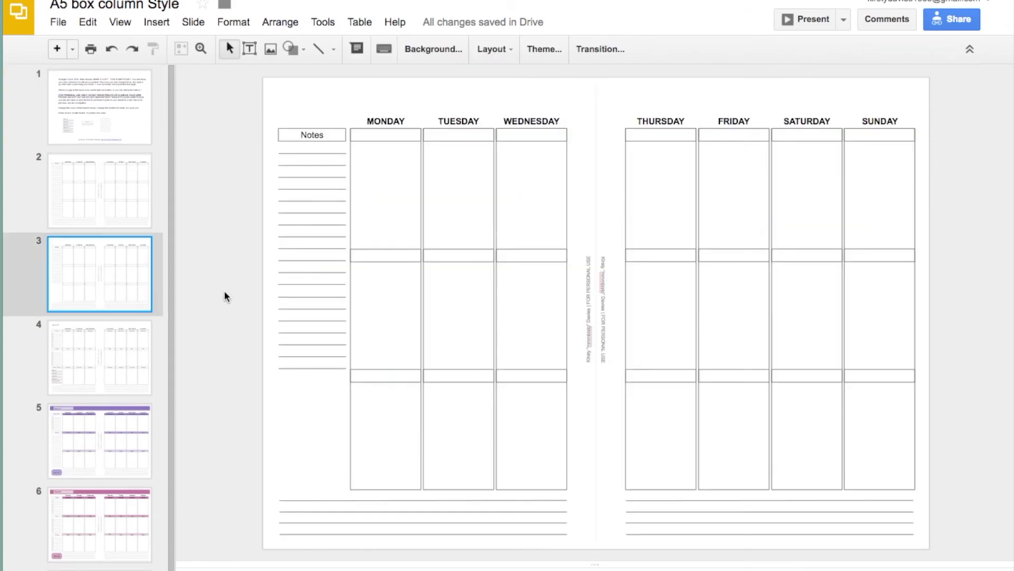
key("ctrl+v")
left_click_drag(419, 402, 338, 400)
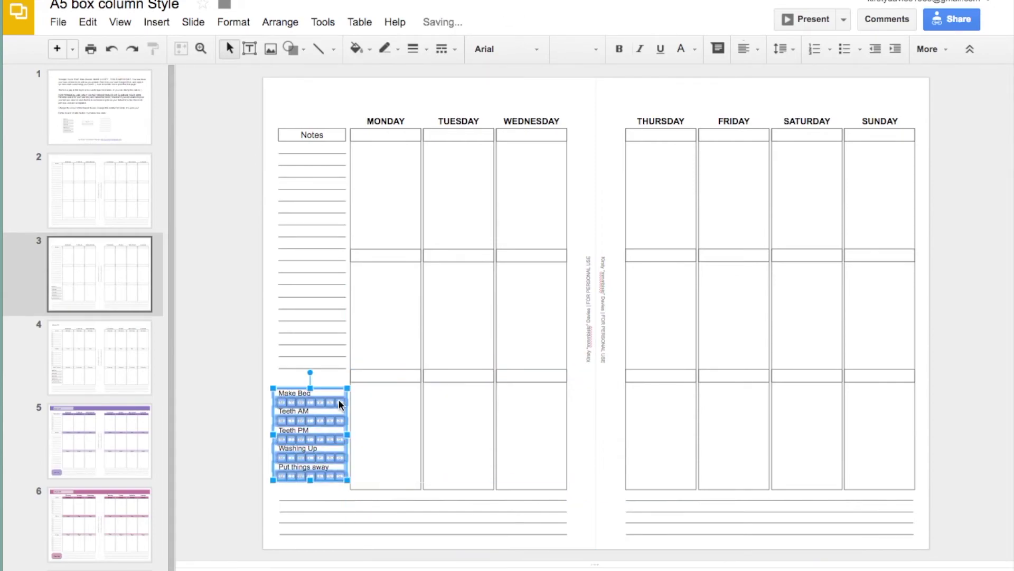
left_click(229, 389)
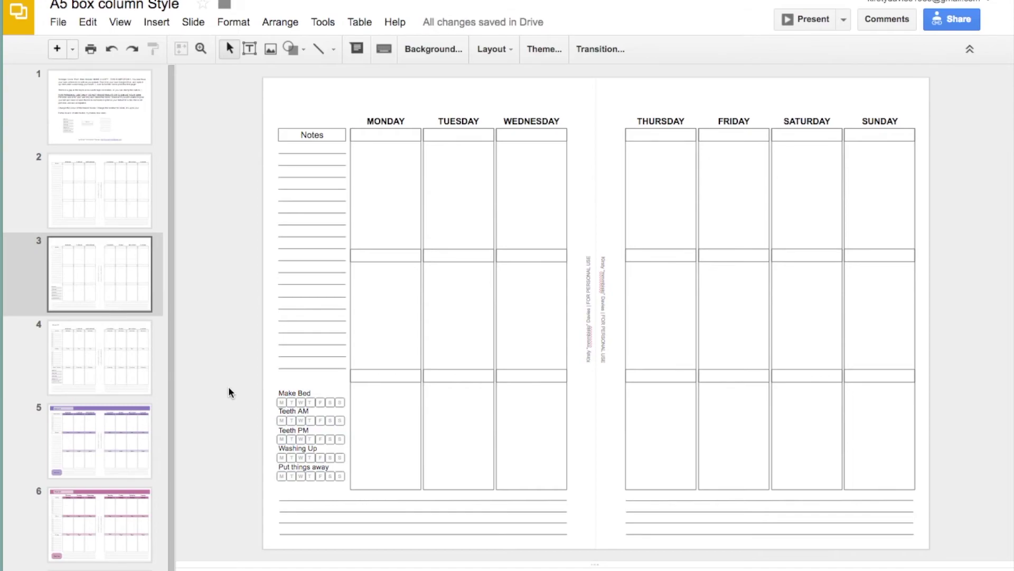
- Type 'My Stuff' in the box under MONDAY and set the text to size 10
left_click(382, 139)
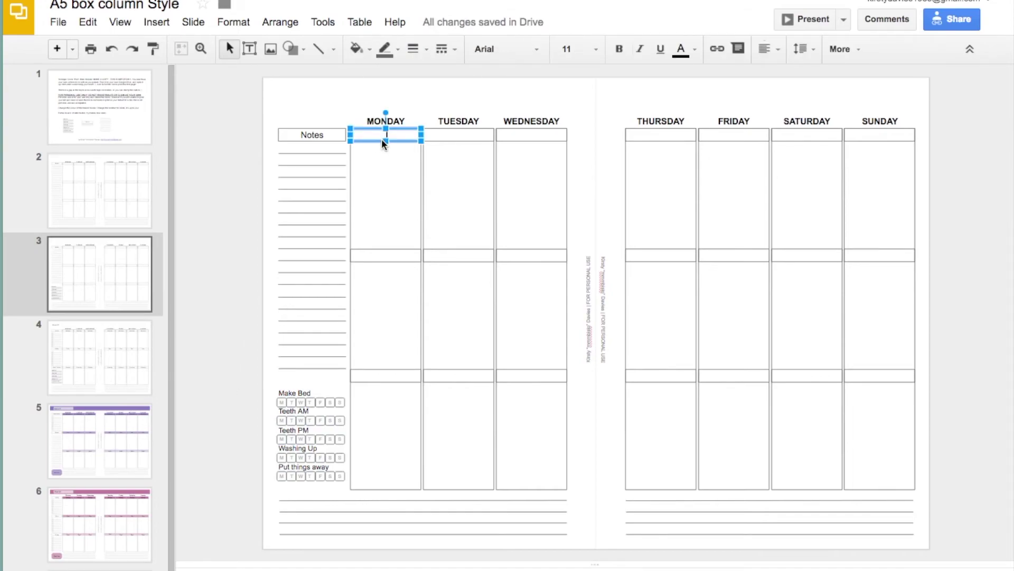
type("My Stuff")
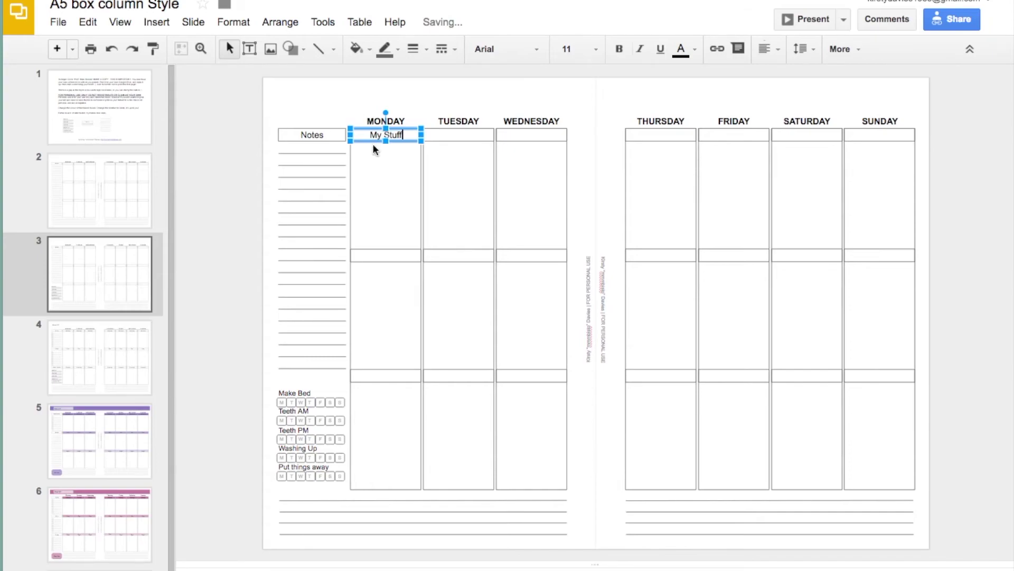
left_click(272, 153)
left_click(378, 137)
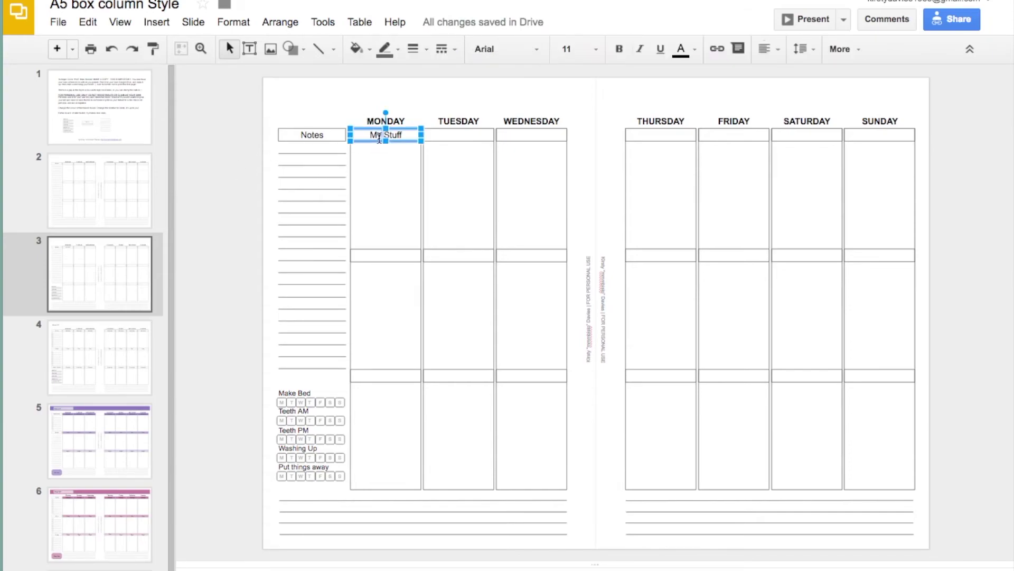
left_click(394, 130)
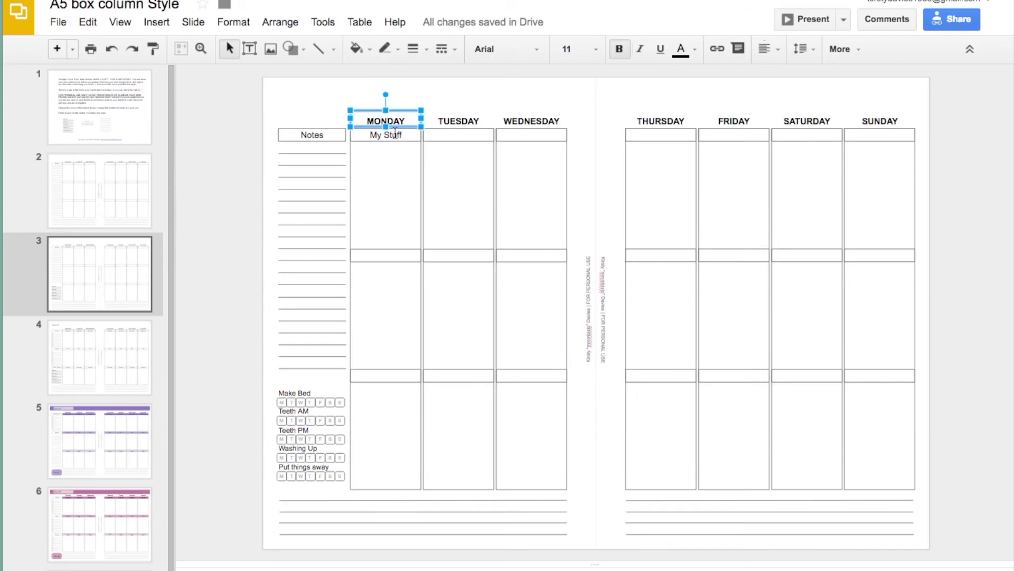
left_click(396, 132)
left_click_drag(399, 135, 335, 134)
left_click(570, 49)
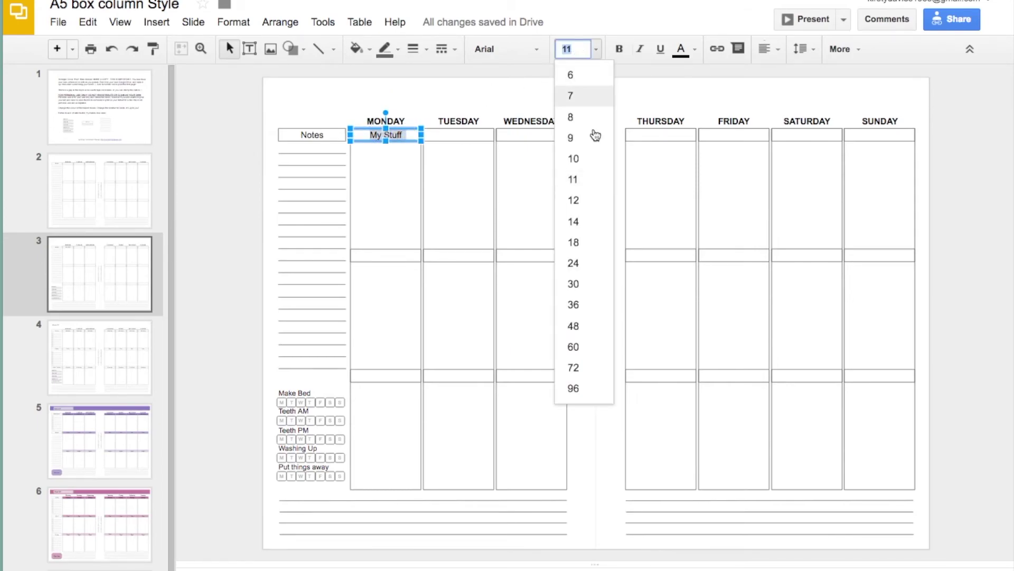
left_click(595, 165)
left_click(239, 162)
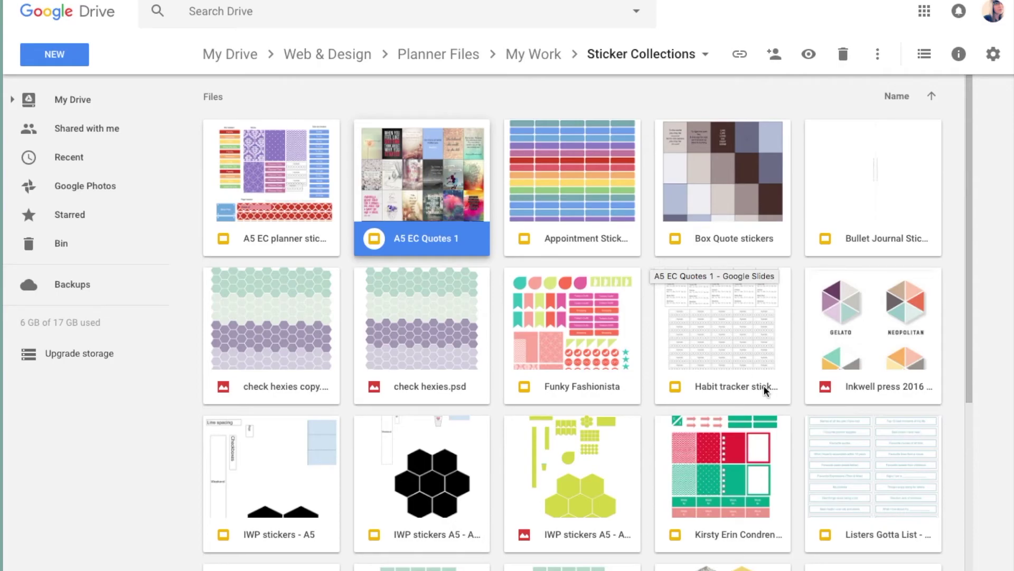
- Scroll down Sticker Collections and open the A5 EC Quotes 1 file
scroll(764, 386, "down", 5)
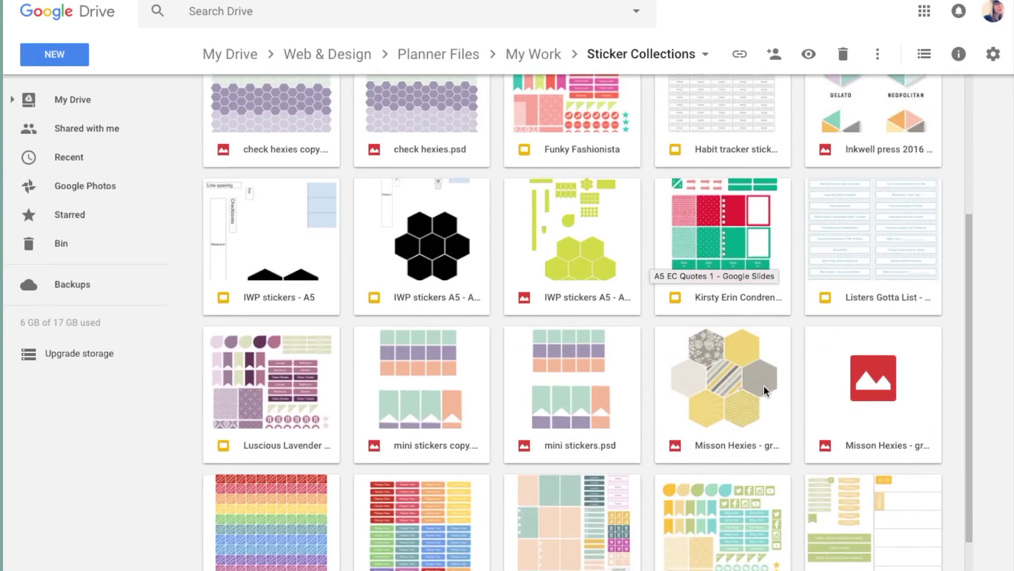
scroll(764, 385, "down", 3)
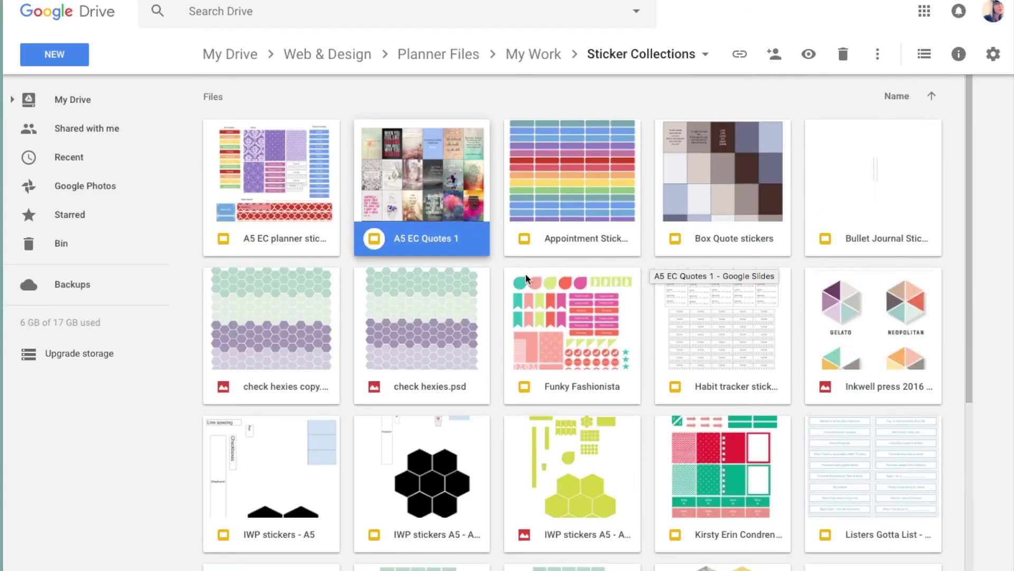
left_click(418, 168)
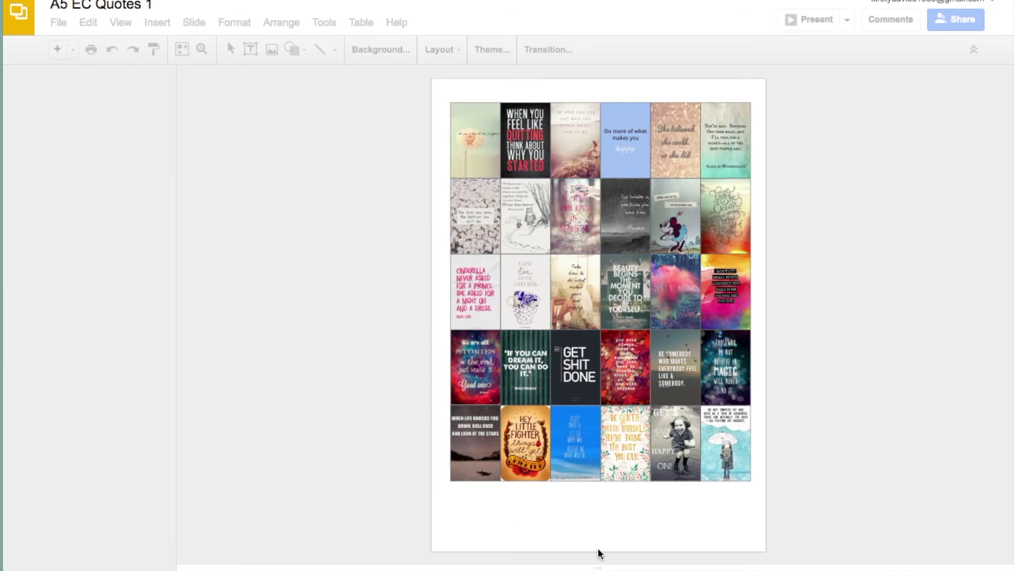
- Select the 'When you feel like quitting' image and zoom the slide to 200%
left_click(597, 565)
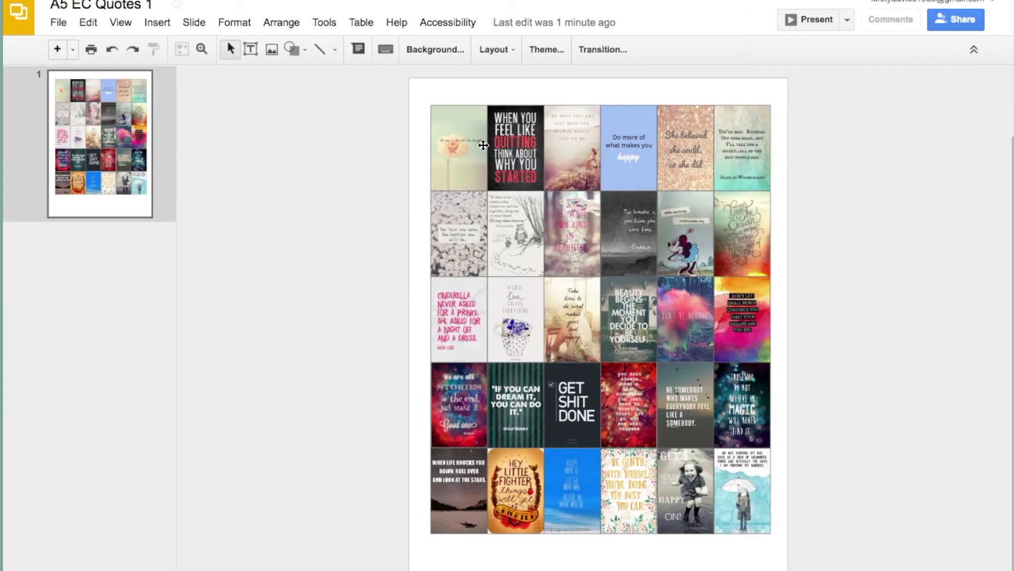
left_click(517, 130)
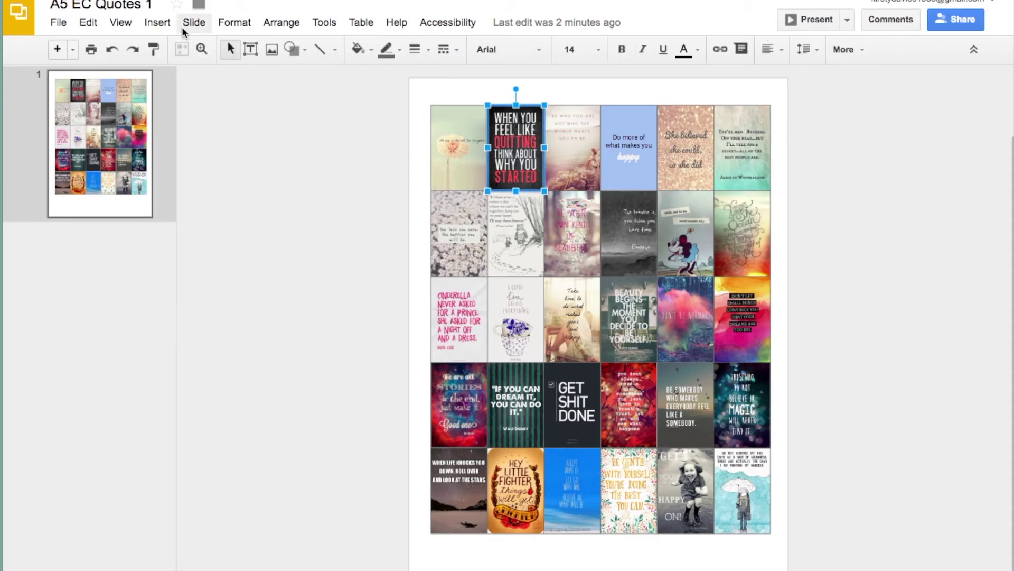
left_click(148, 23)
mouse_move(122, 21)
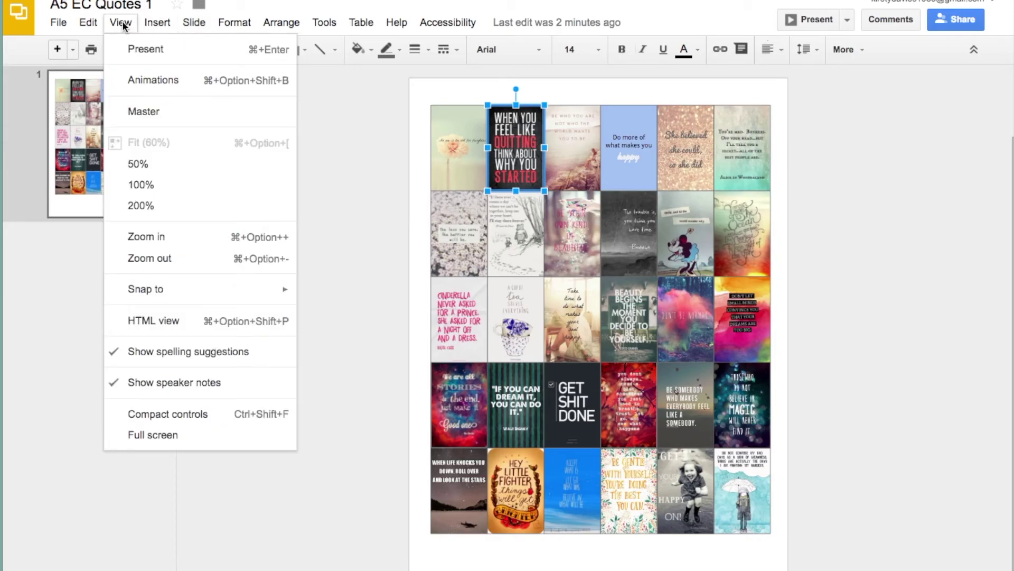
left_click(201, 214)
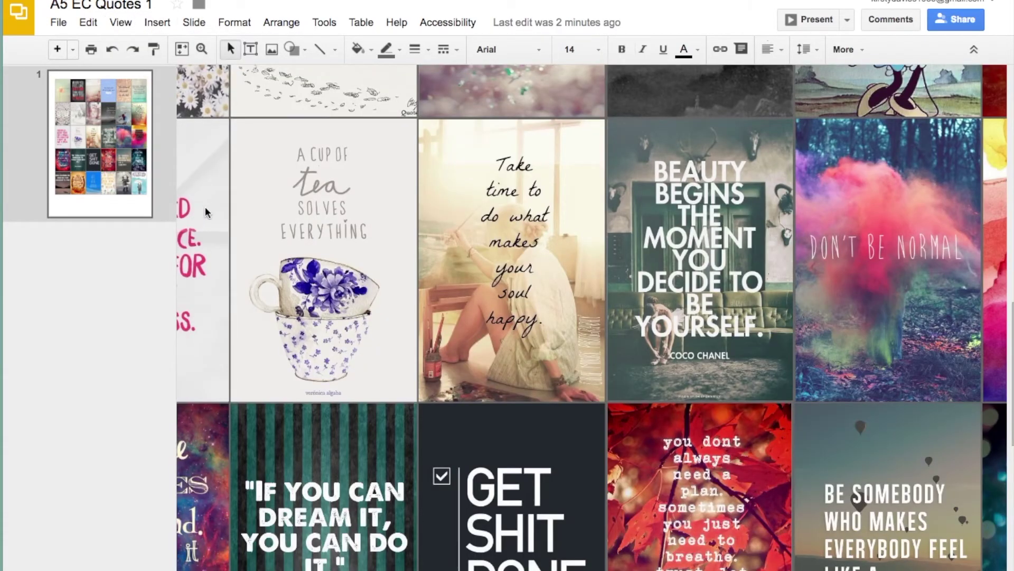
scroll(205, 211, "up", 10)
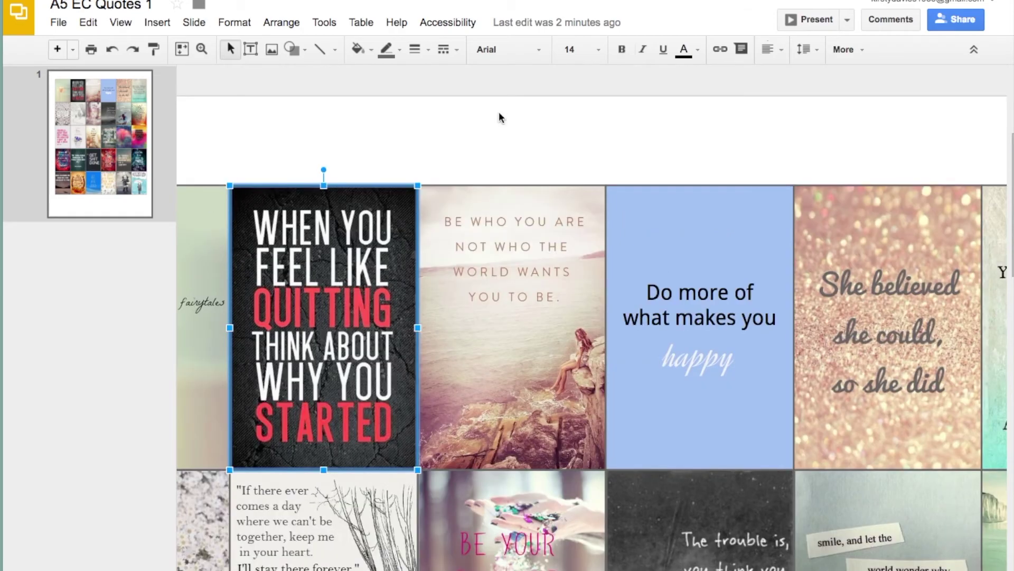
- Send the quote image to the back and reset it to its original proportions
right_click(350, 245)
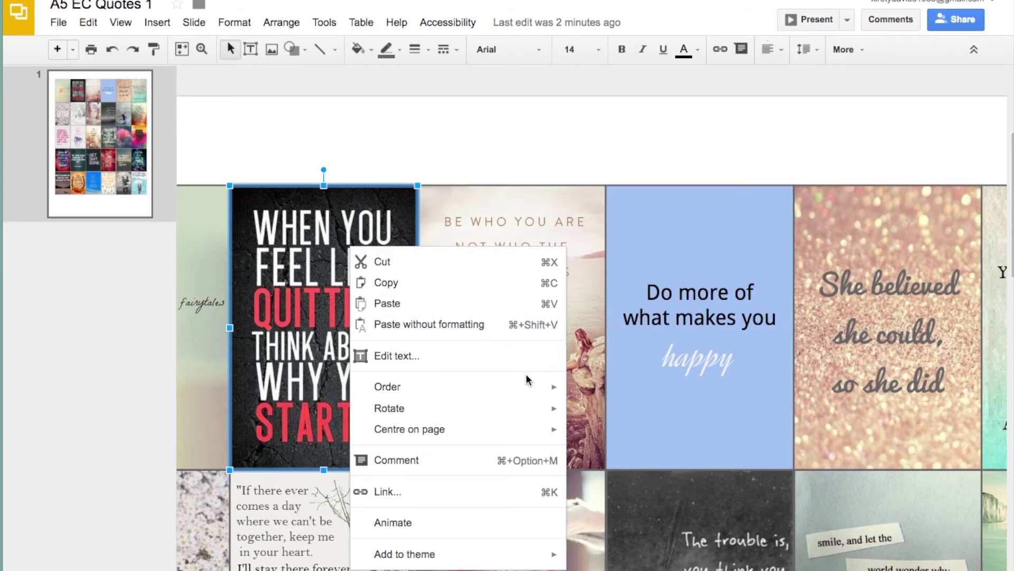
mouse_move(527, 386)
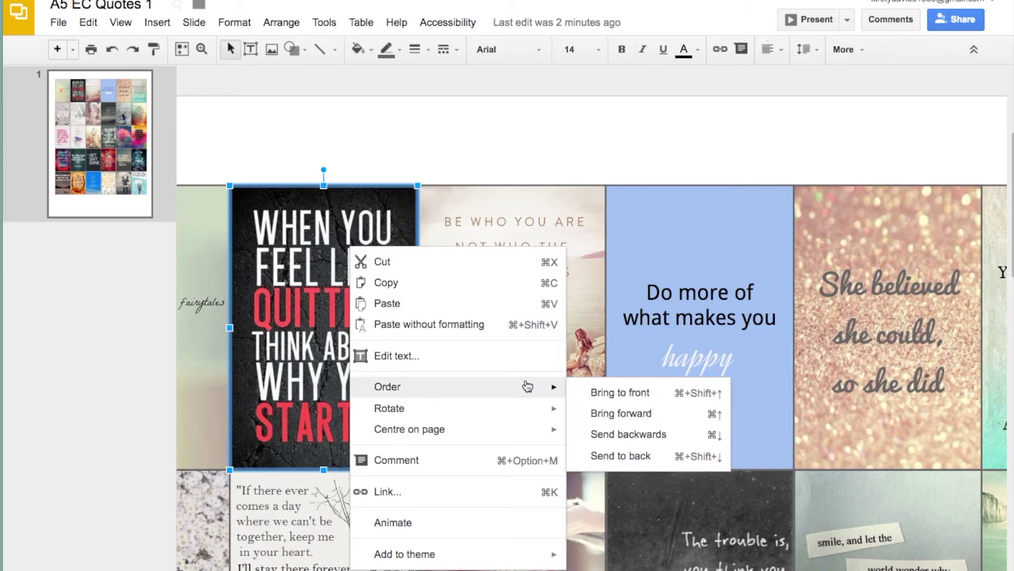
left_click(675, 456)
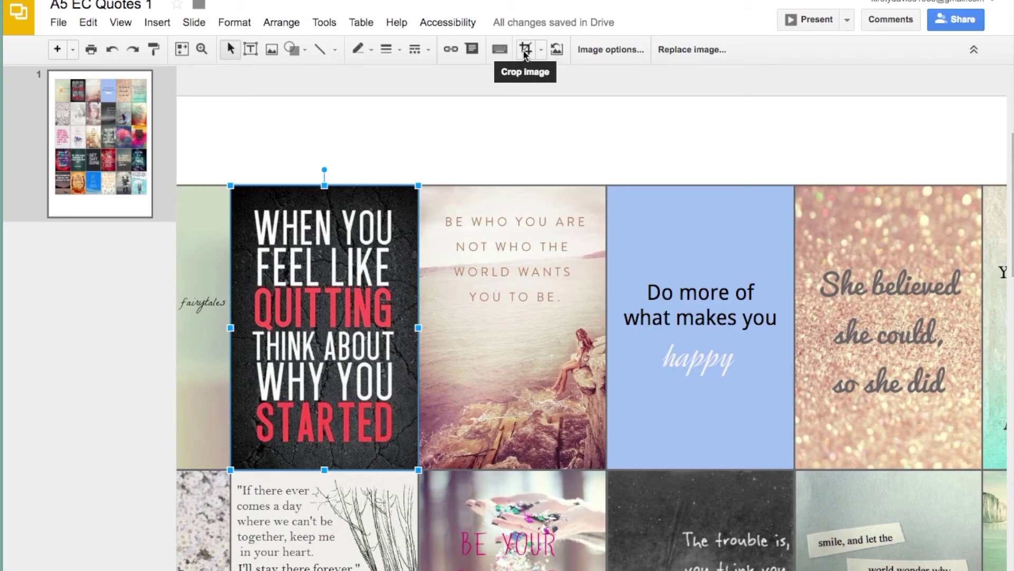
left_click(558, 50)
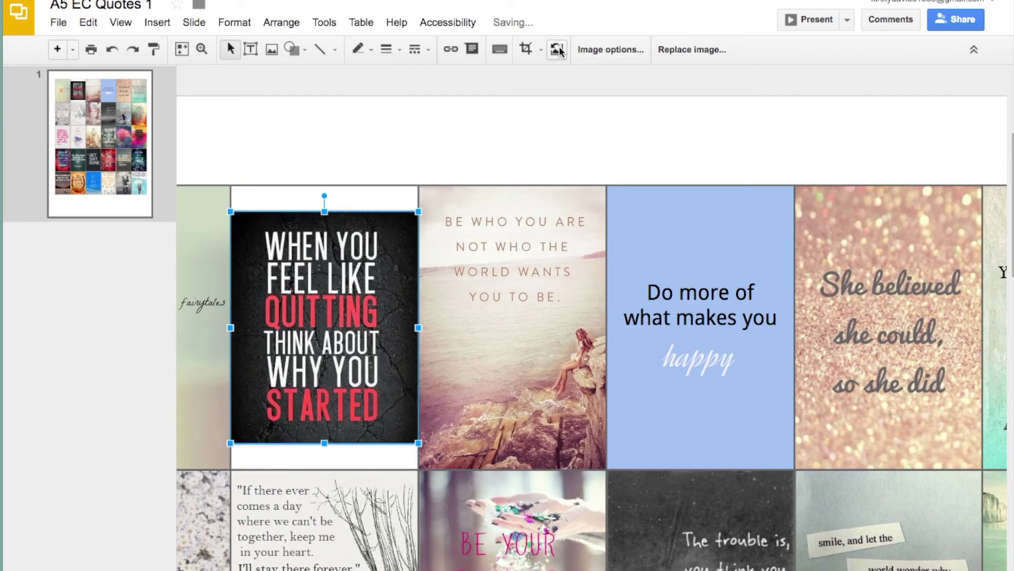
- Drag the quote image's corners to span its cell top to bottom, then nudge it into place
left_click(452, 122)
scroll(493, 379, "left", 6)
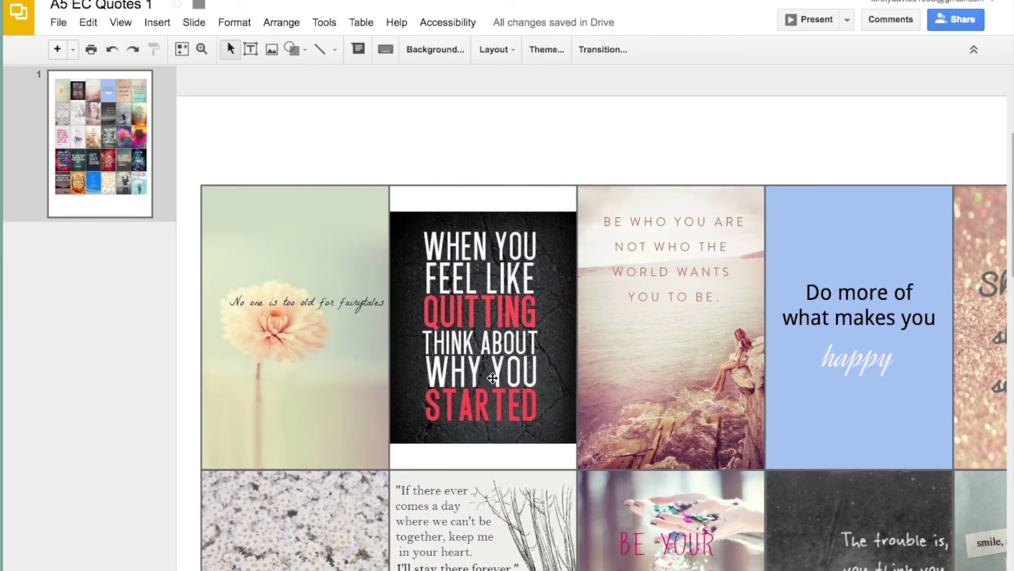
left_click(492, 380)
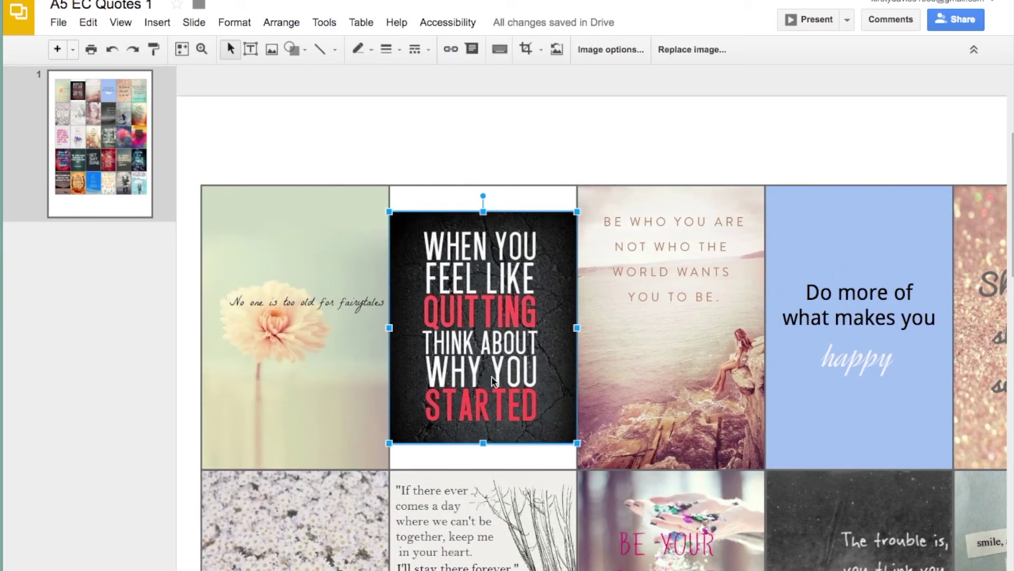
left_click_drag(581, 207, 597, 186)
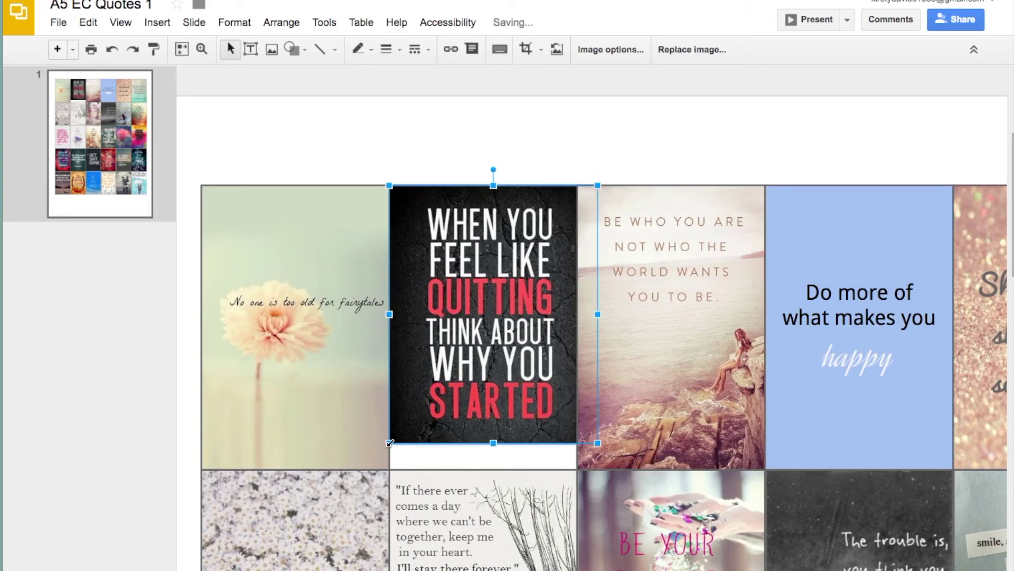
left_click_drag(390, 442, 367, 461)
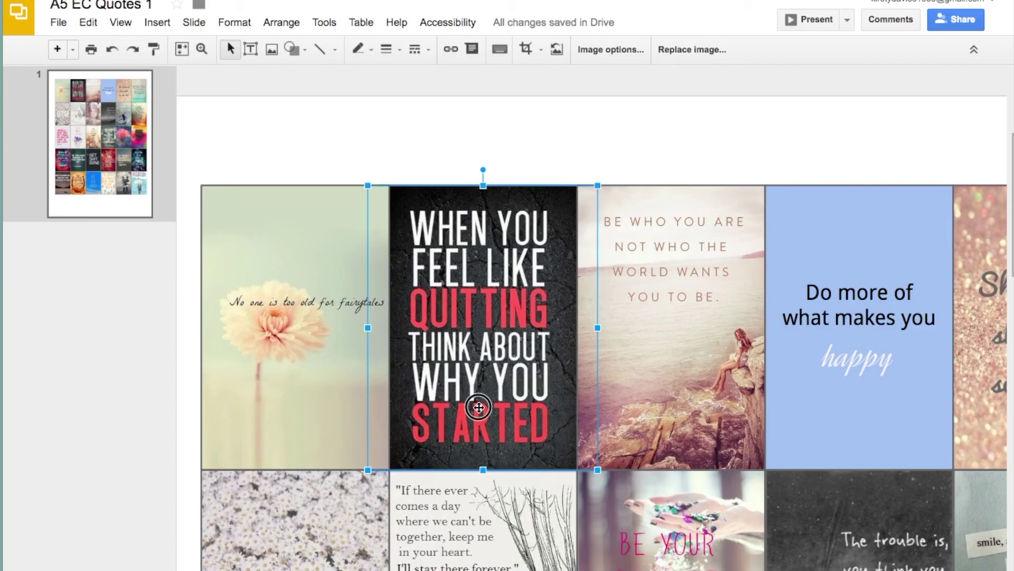
left_click_drag(482, 408, 485, 412)
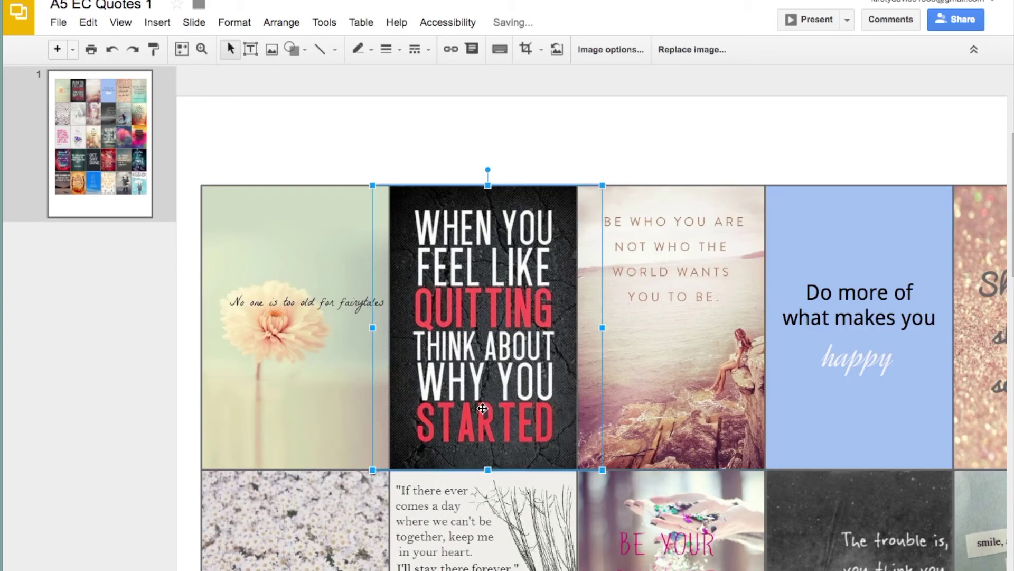
left_click_drag(483, 408, 482, 411)
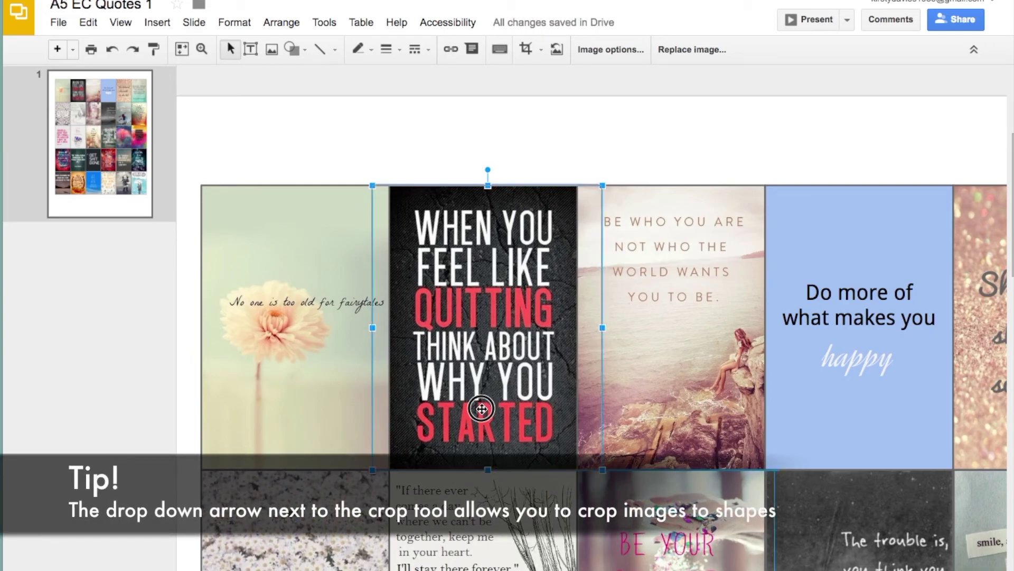
left_click(524, 49)
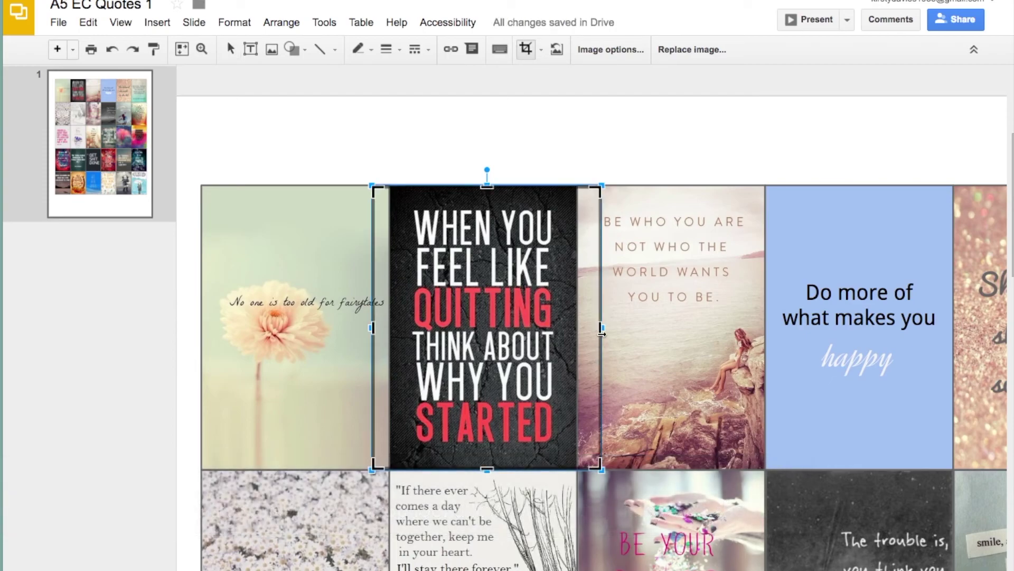
- Crop the right and left sides of the dark 'When you feel like quitting' image, then reselect it in crop mode
left_click_drag(602, 331, 578, 340)
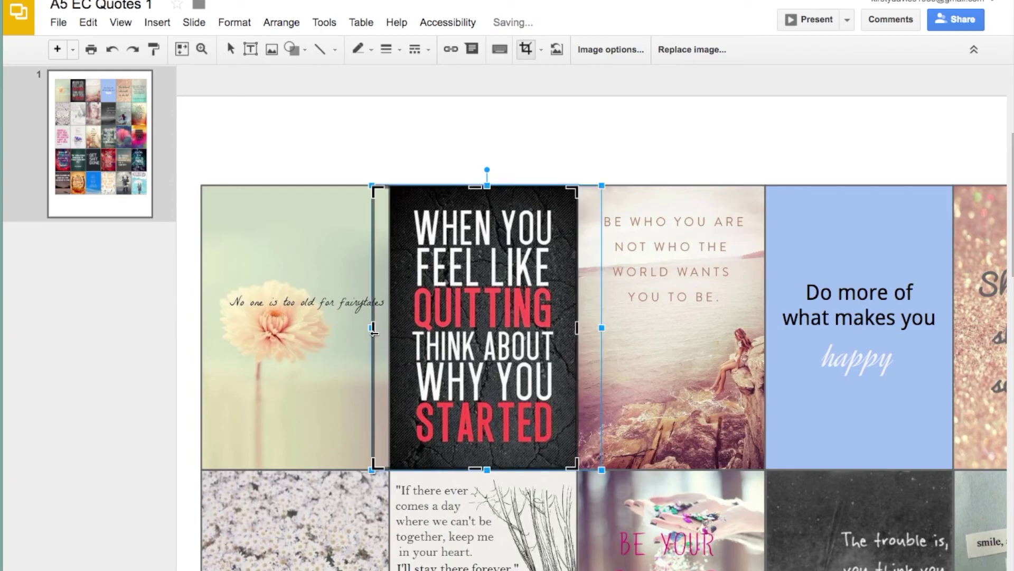
left_click_drag(376, 332, 389, 335)
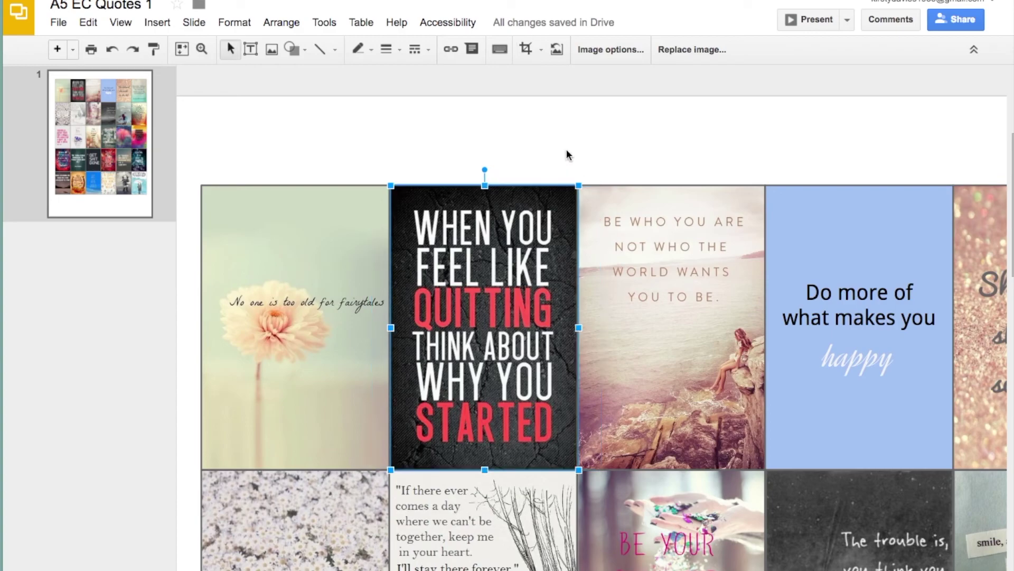
left_click(578, 132)
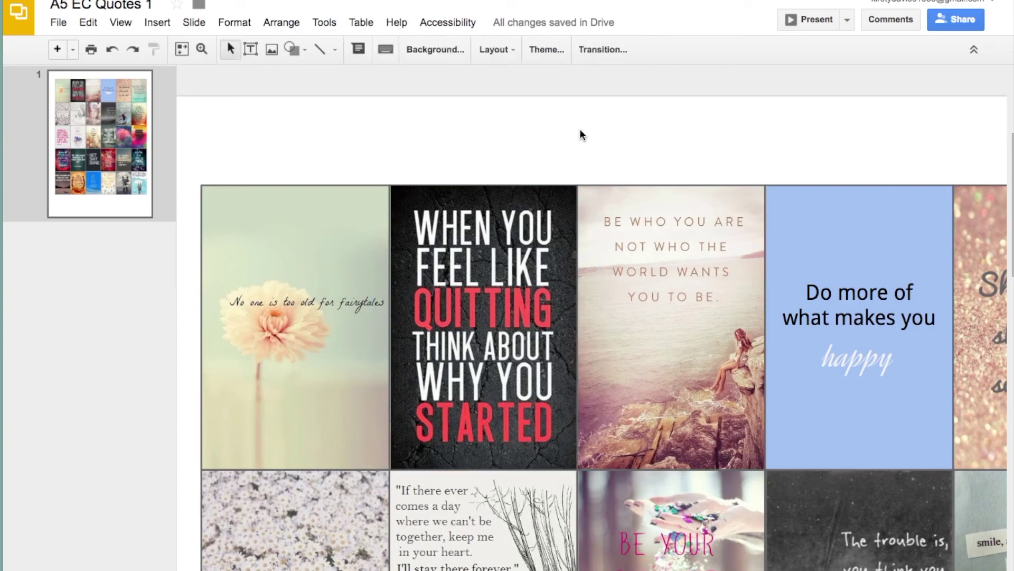
left_click(501, 300)
left_click(525, 48)
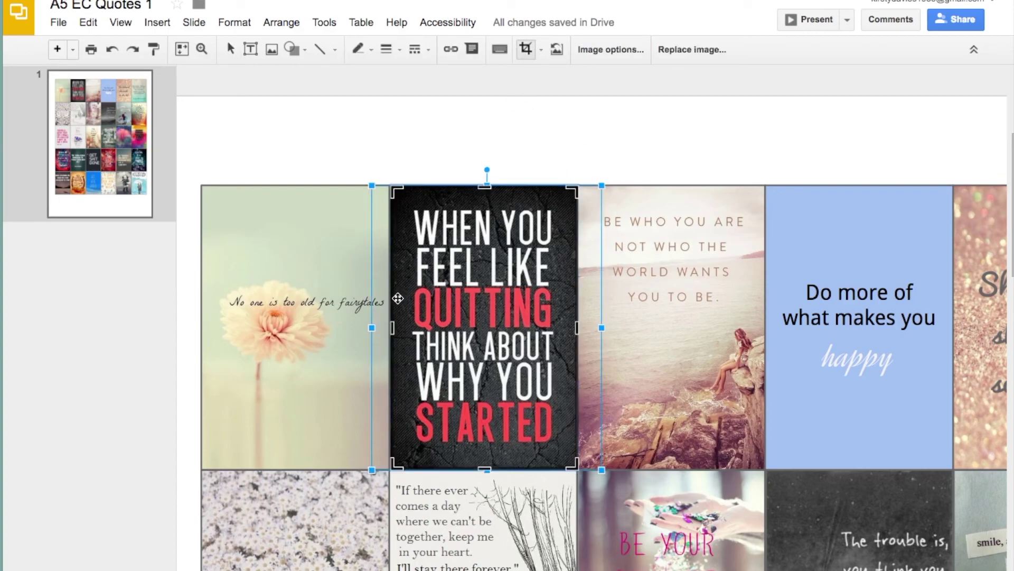
- Zoom in and nudge the quote image's left crop edge slightly, then apply the crop
left_click(121, 24)
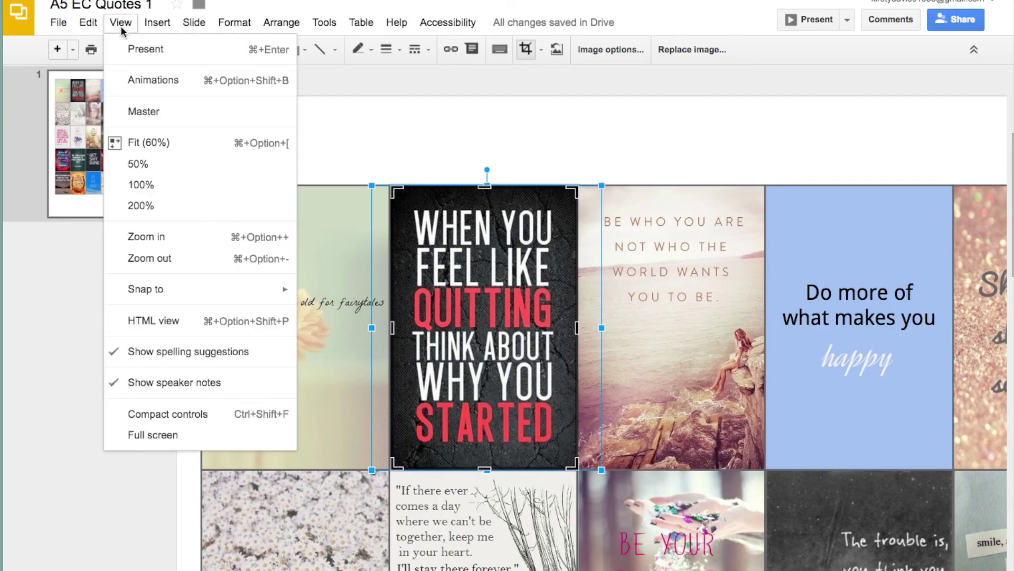
left_click(174, 234)
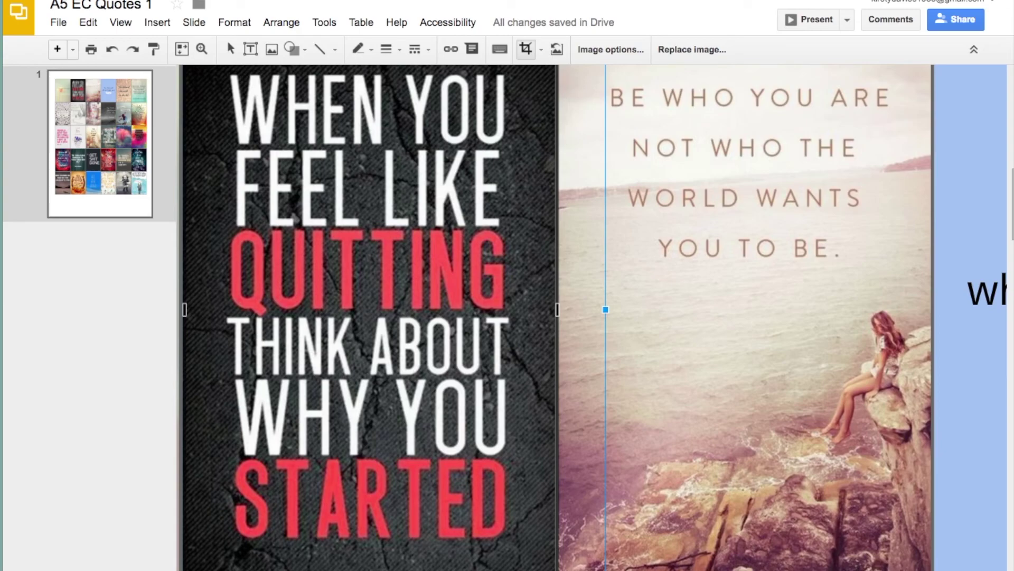
scroll(410, 401, "left", 5)
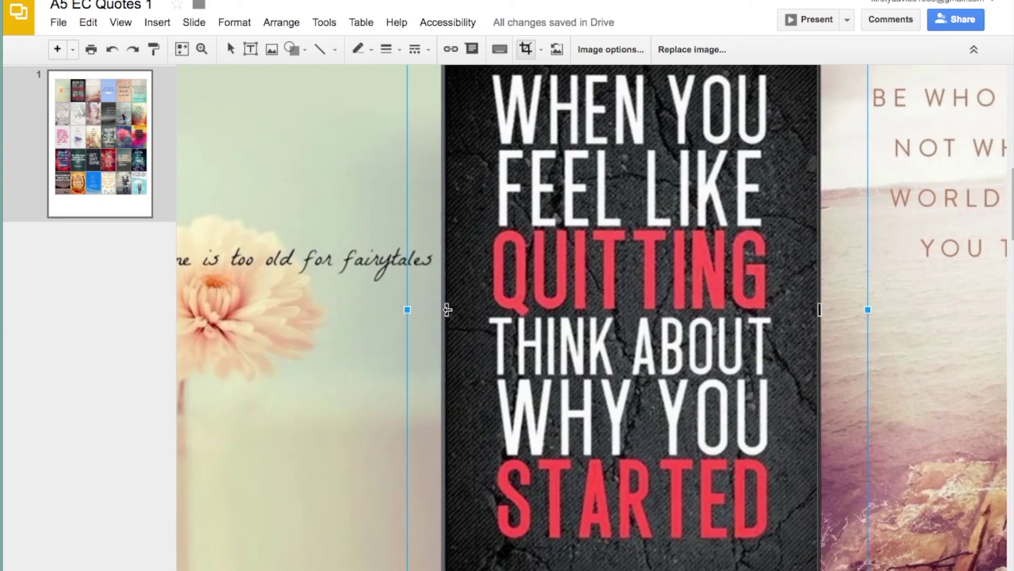
left_click_drag(447, 309, 443, 315)
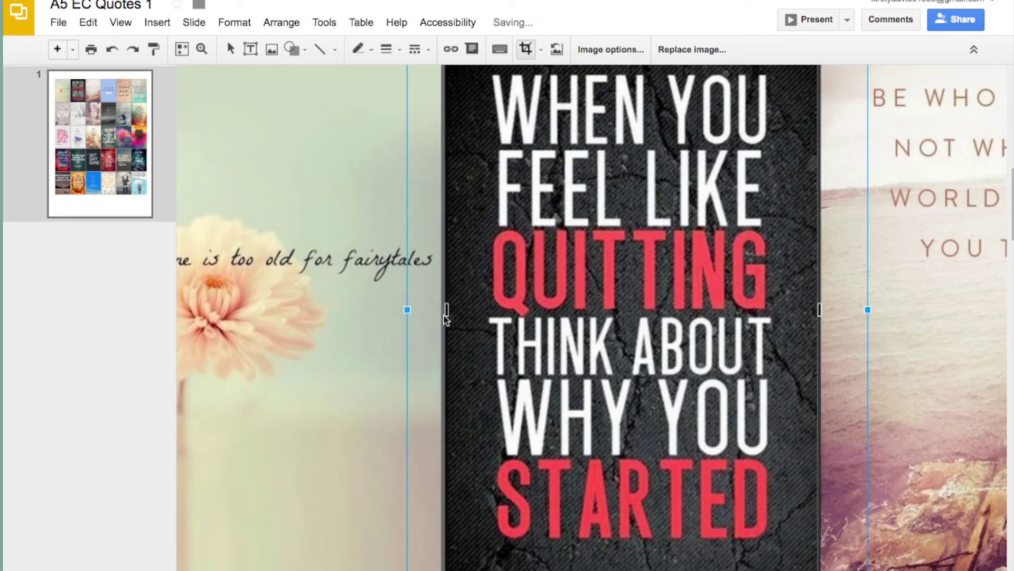
left_click(444, 314)
left_click(497, 235)
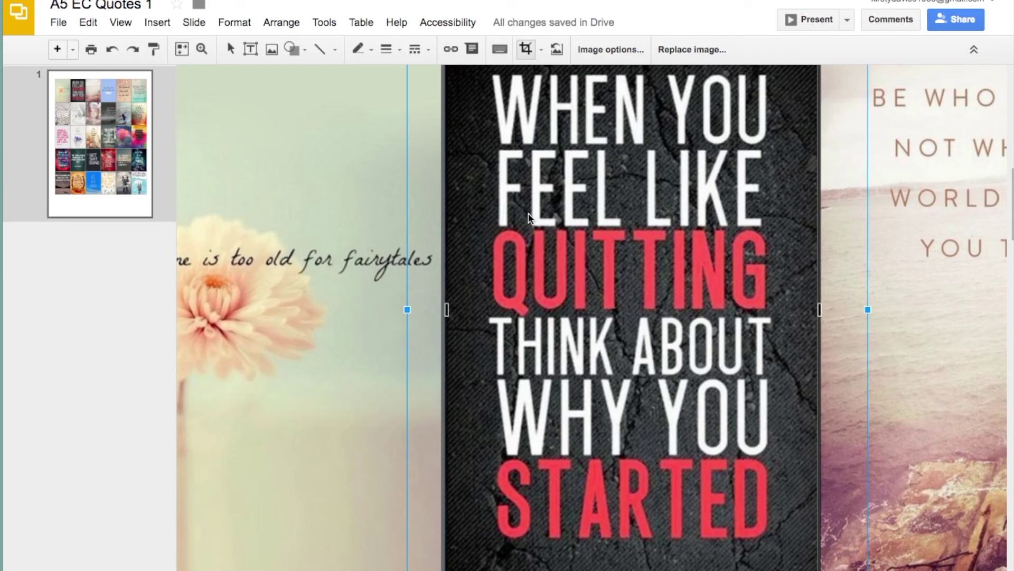
scroll(528, 217, "up", 4)
left_click(500, 168)
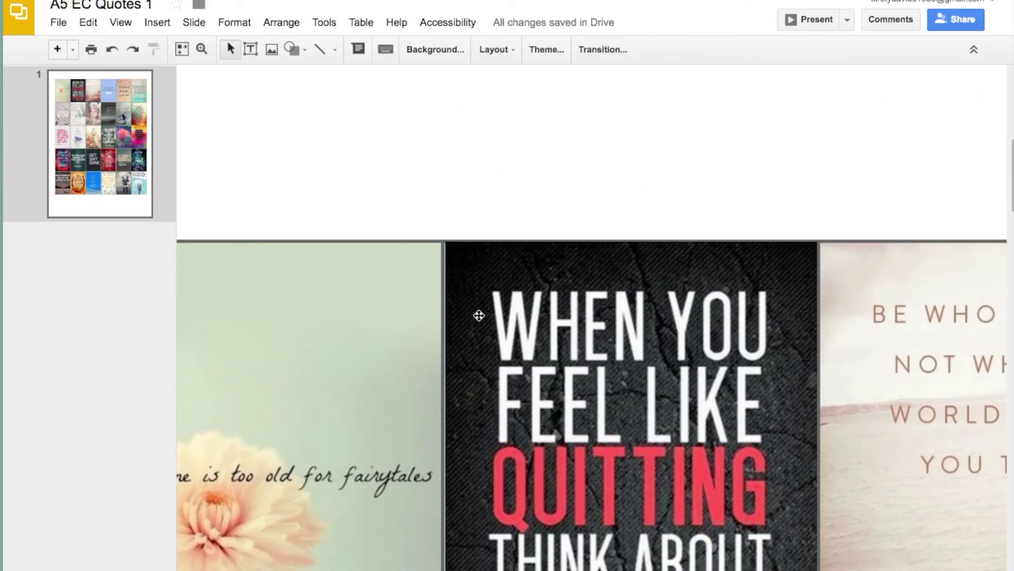
- Recrop the quote image, moving its left edge slightly further left so it sits flush
left_click(473, 305)
scroll(465, 410, "down", 1)
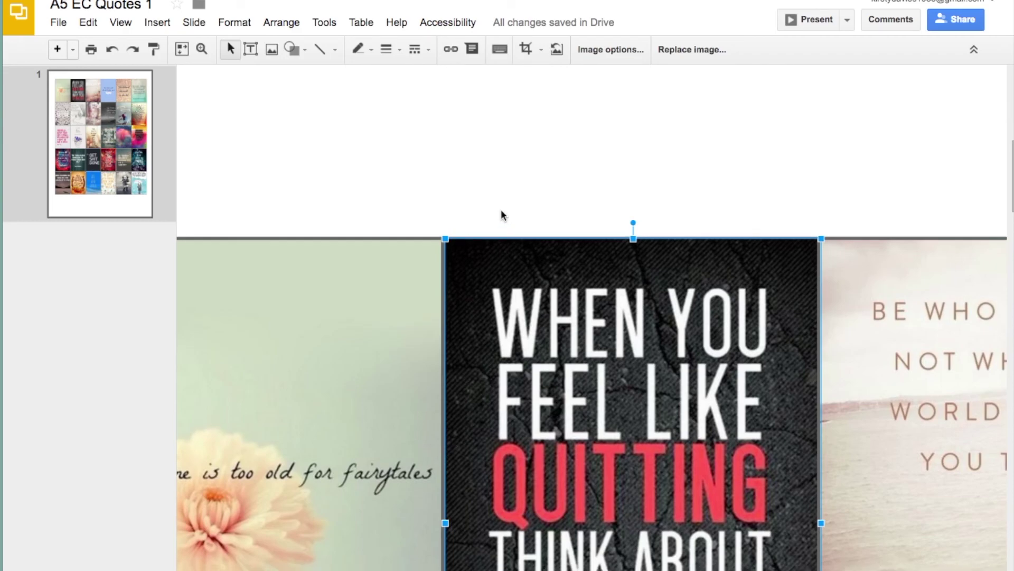
left_click(534, 51)
scroll(507, 343, "down", 1)
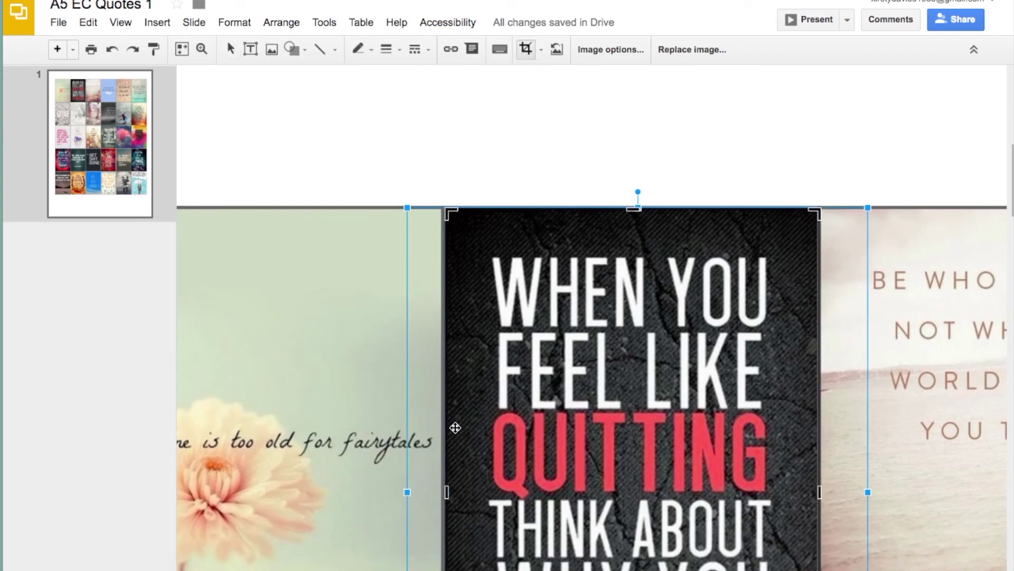
left_click_drag(447, 492, 443, 488)
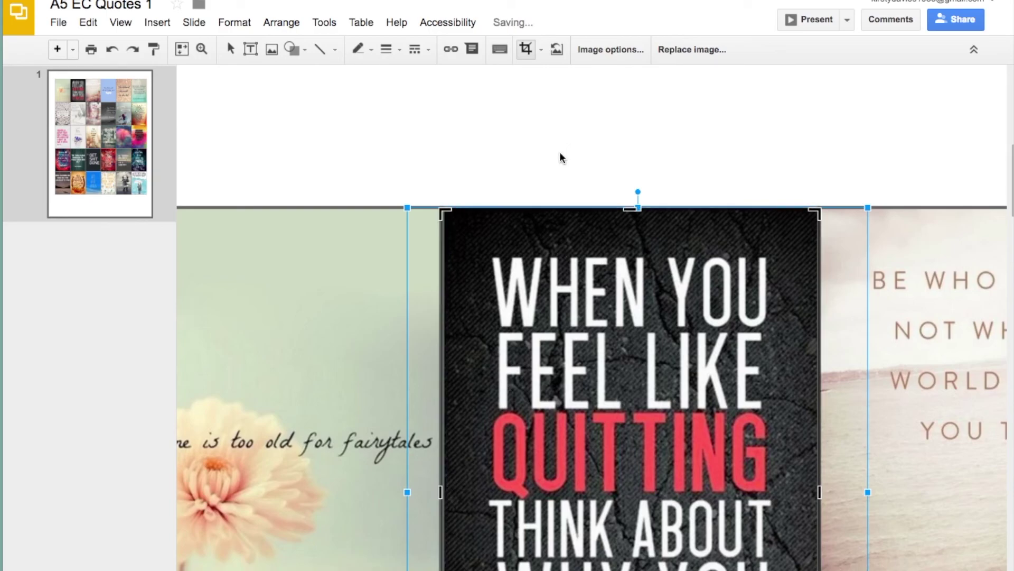
left_click(561, 155)
left_click(561, 155)
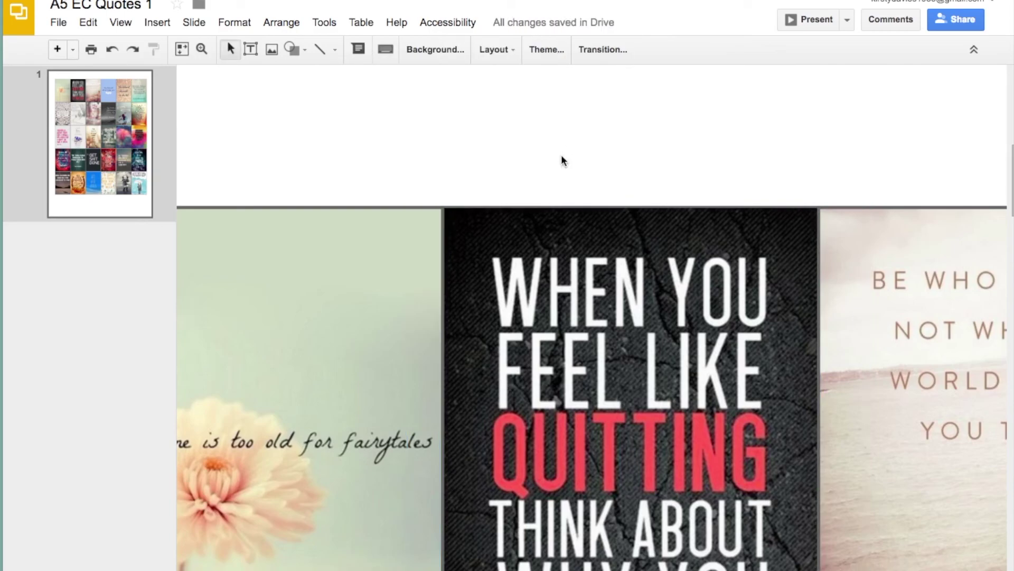
left_click(569, 245)
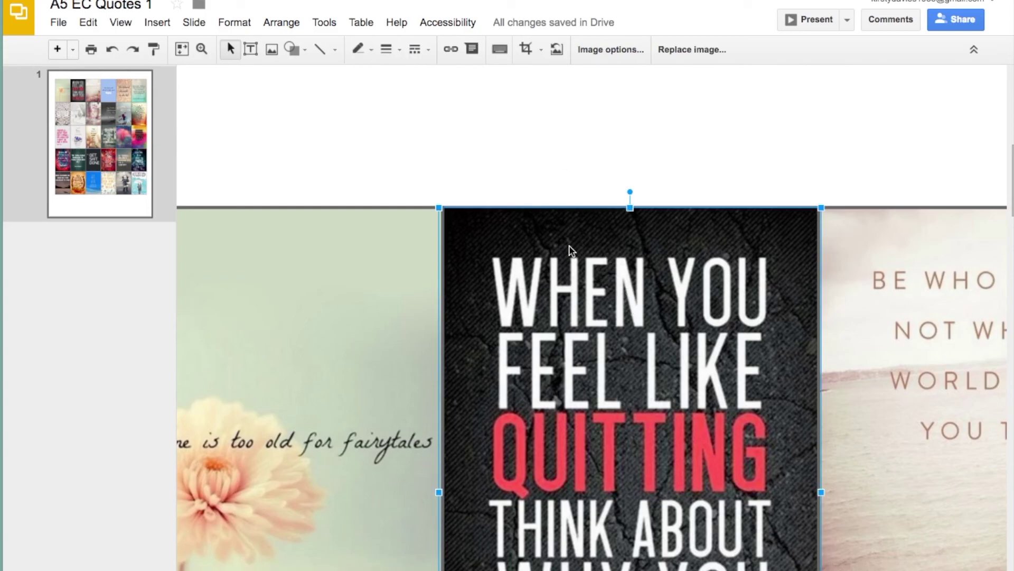
right_click(569, 245)
- Send the dark quote image to the back behind the other images
mouse_move(731, 362)
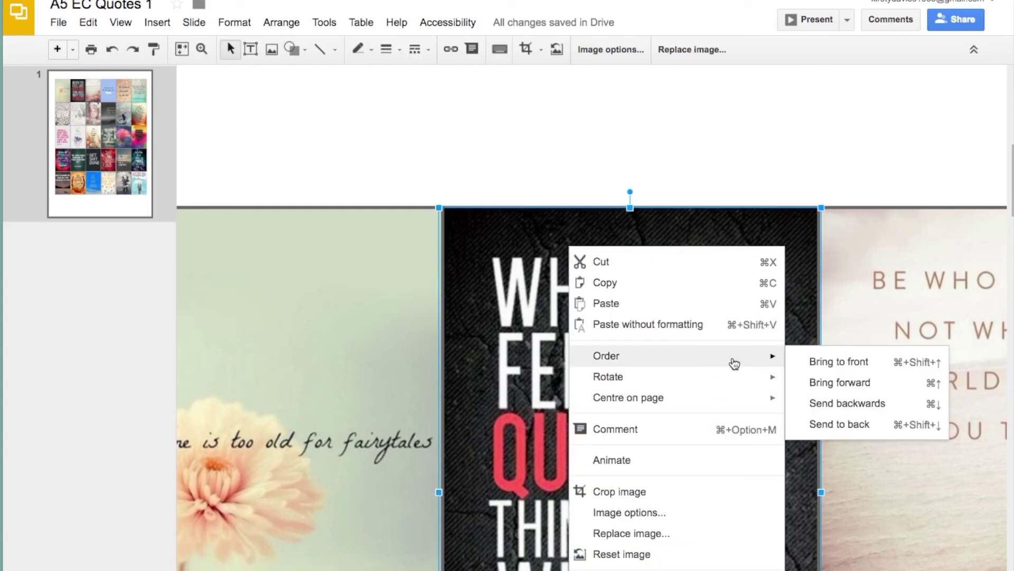
left_click(861, 424)
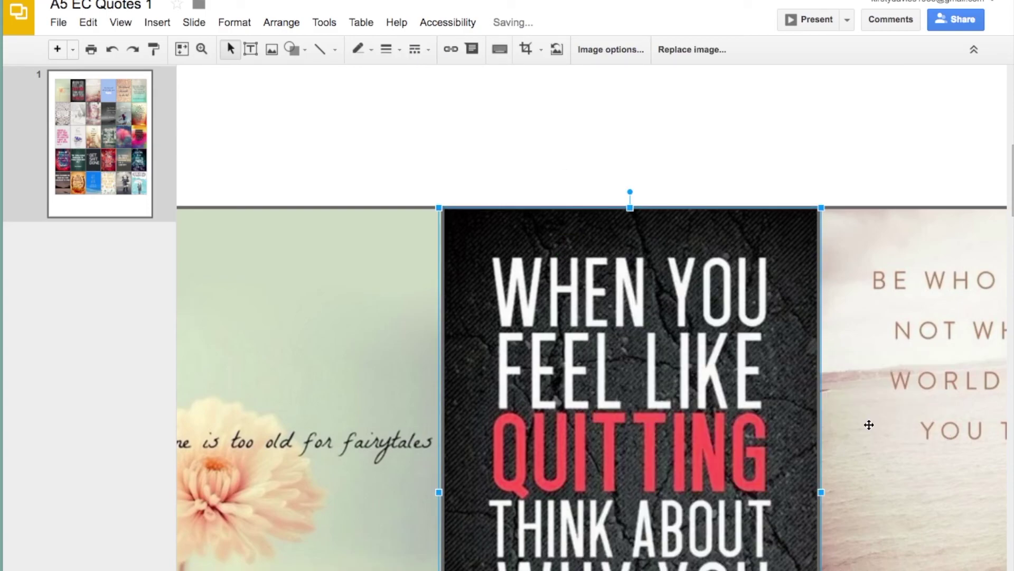
left_click(620, 135)
- Fit the whole page of quotes back into the window
scroll(819, 380, "down", 3)
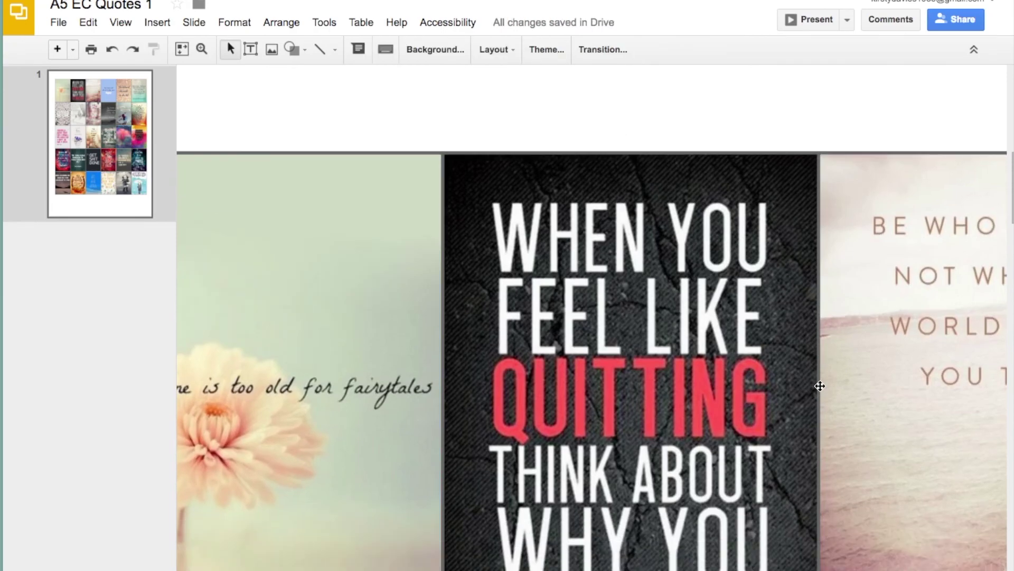
scroll(814, 387, "down", 2)
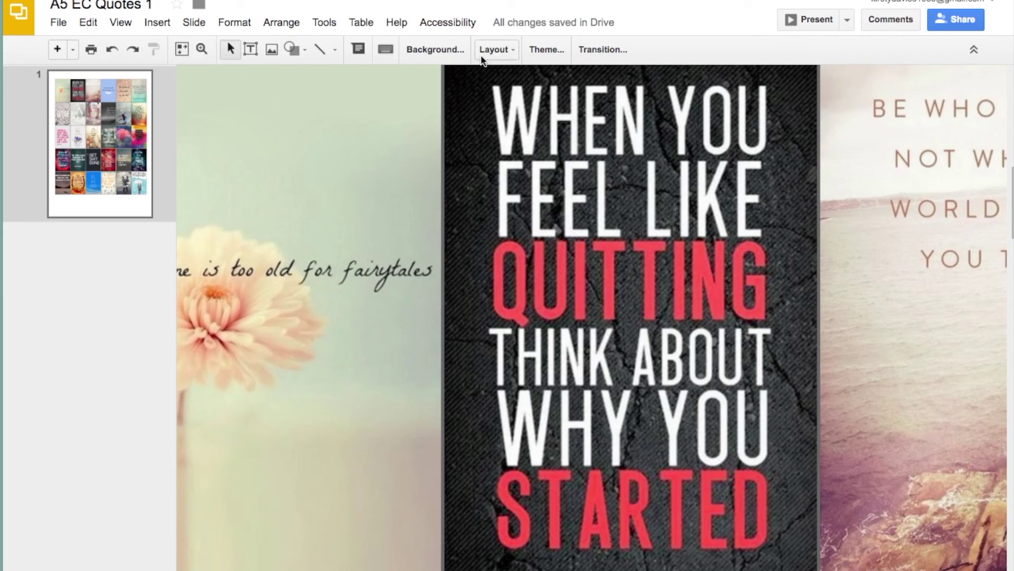
left_click(93, 21)
mouse_move(121, 22)
left_click(180, 140)
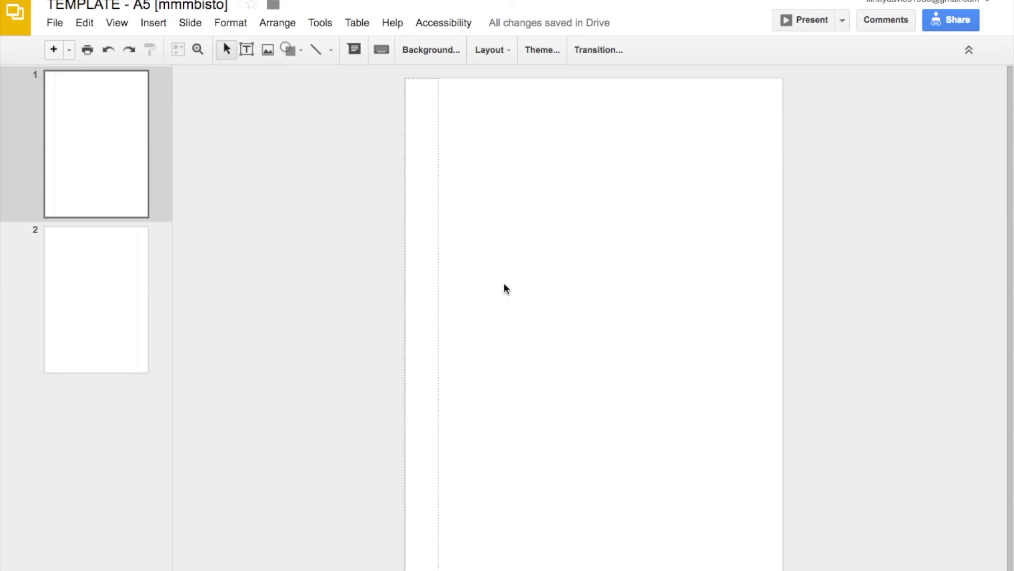
- Select, then deselect, the narrow text box at the A5 page's left edge
left_click(427, 315)
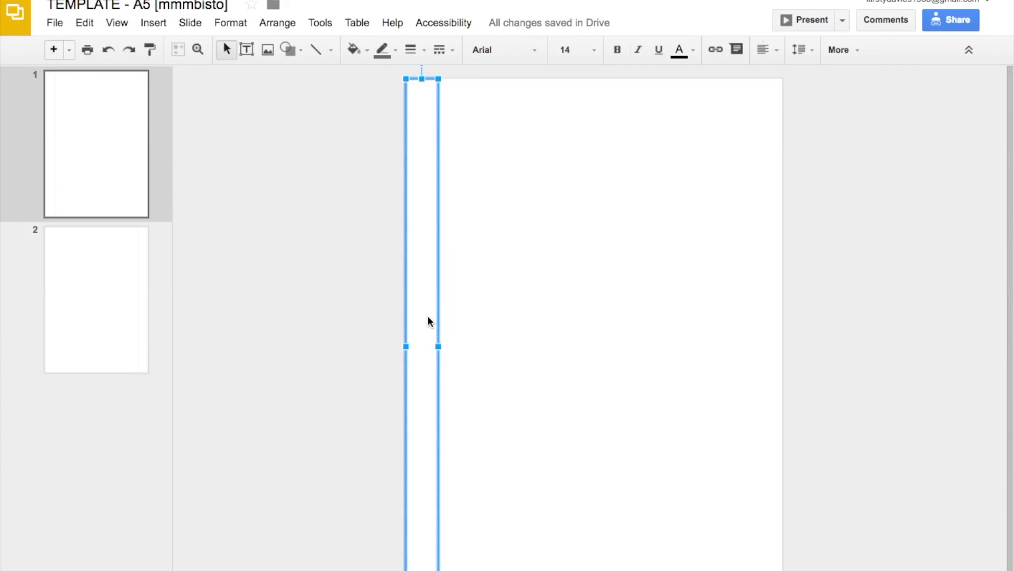
left_click(359, 316)
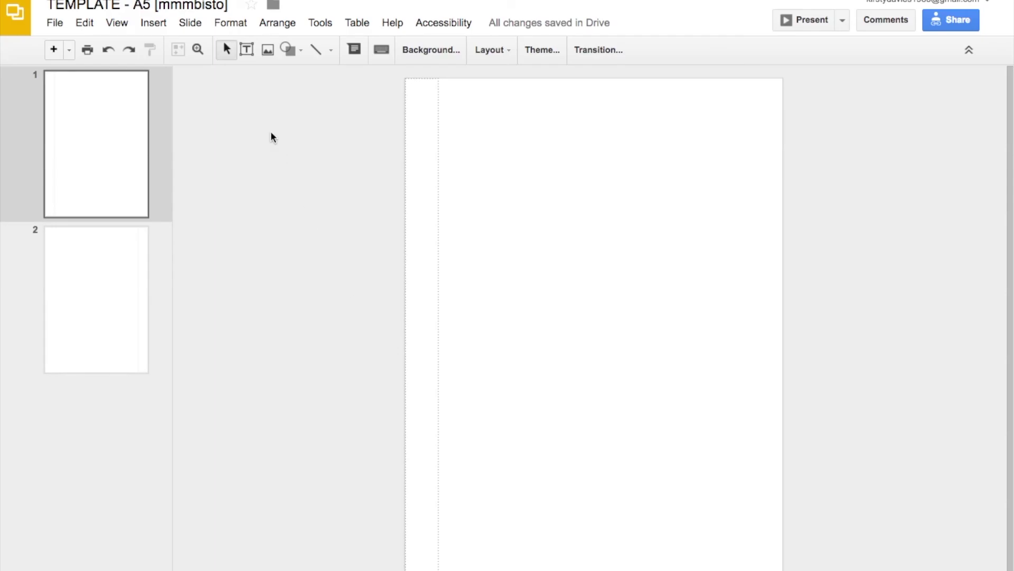
left_click(301, 50)
- Draw a tall rectangle near the top-left of the page with a transparent fill
mouse_move(306, 77)
left_click(405, 84)
left_click_drag(465, 145, 540, 261)
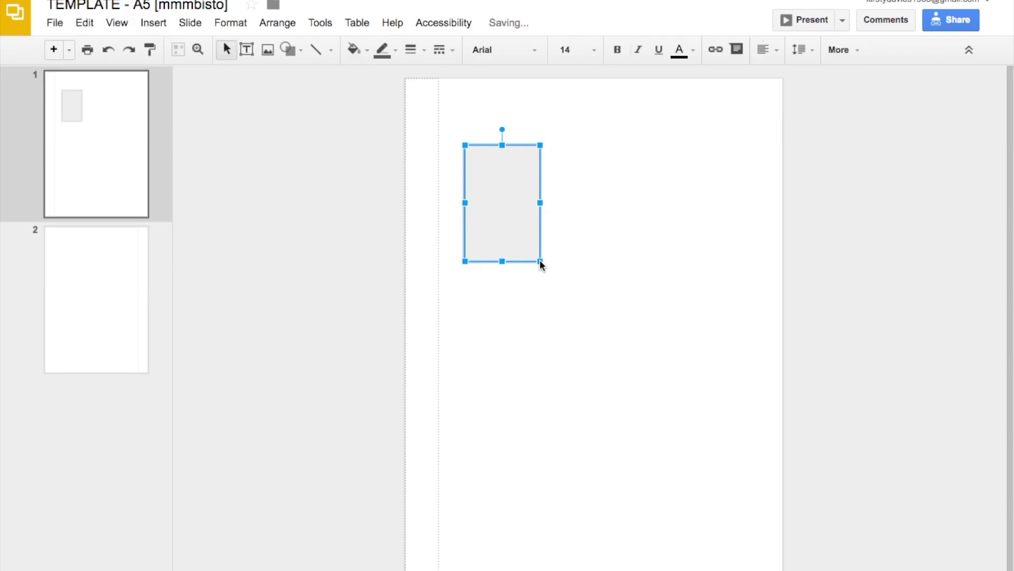
left_click(363, 51)
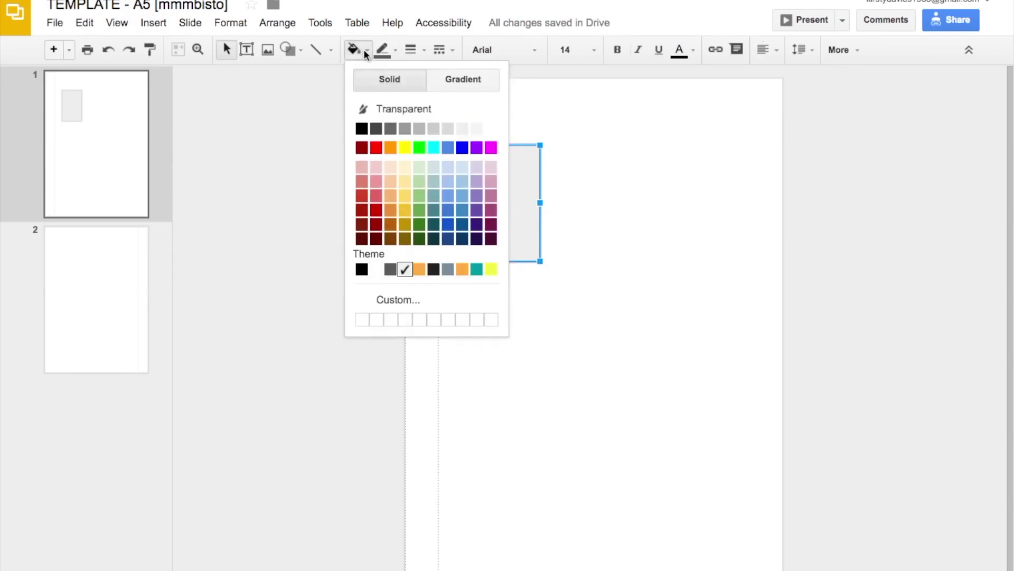
left_click(421, 107)
left_click(562, 174)
left_click(522, 177)
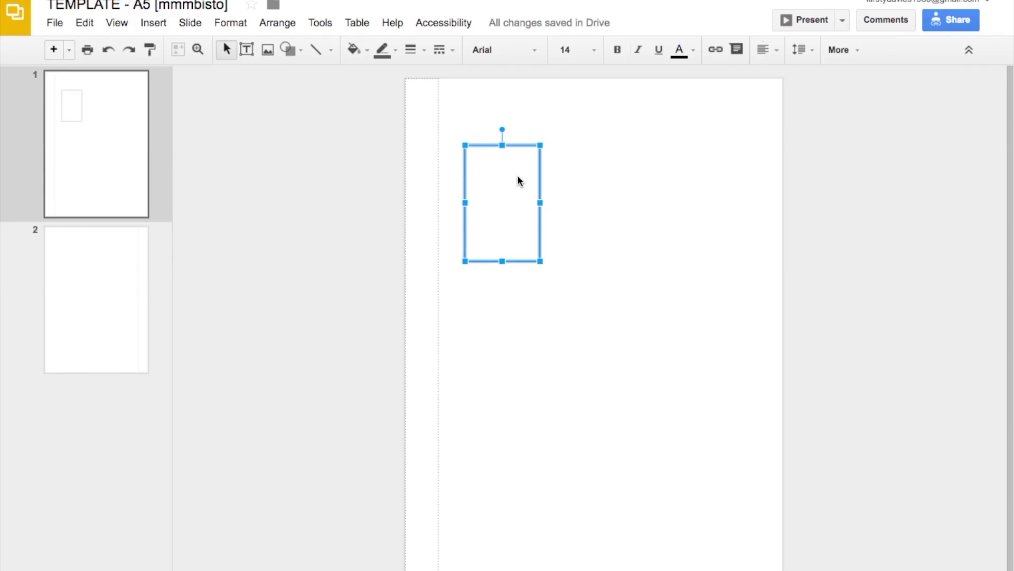
- Duplicate the rectangle twice into a side-by-side row and stretch all three wider
key("ctrl+d")
left_click_drag(518, 181, 652, 168)
key("ctrl+d")
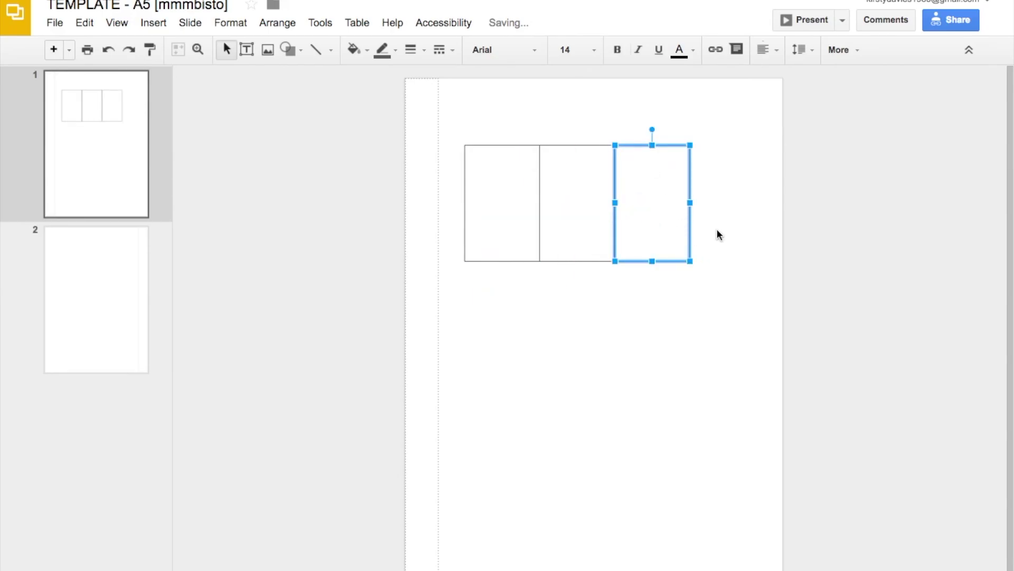
left_click_drag(718, 232, 490, 206)
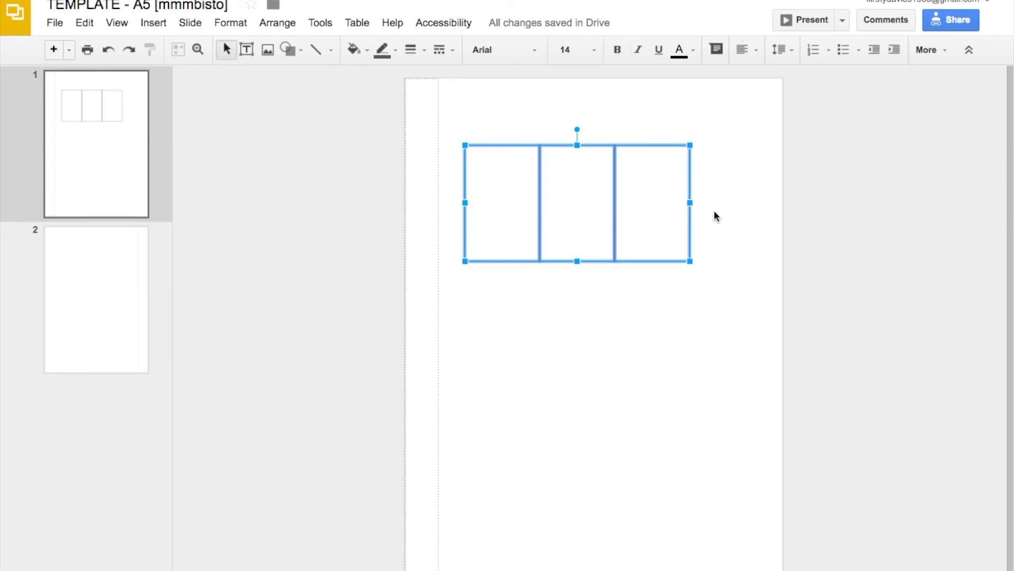
left_click_drag(692, 202, 759, 209)
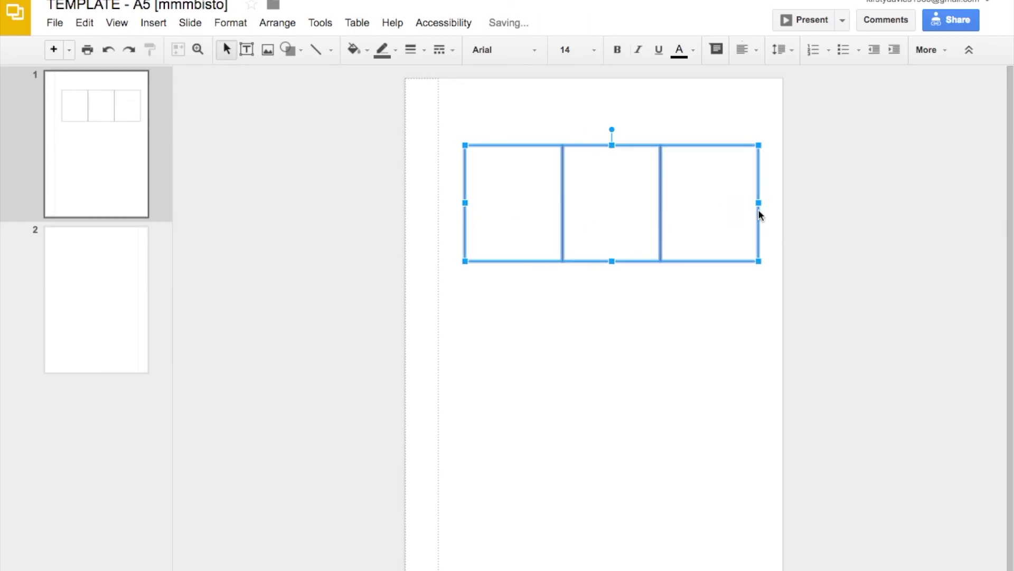
left_click(659, 302)
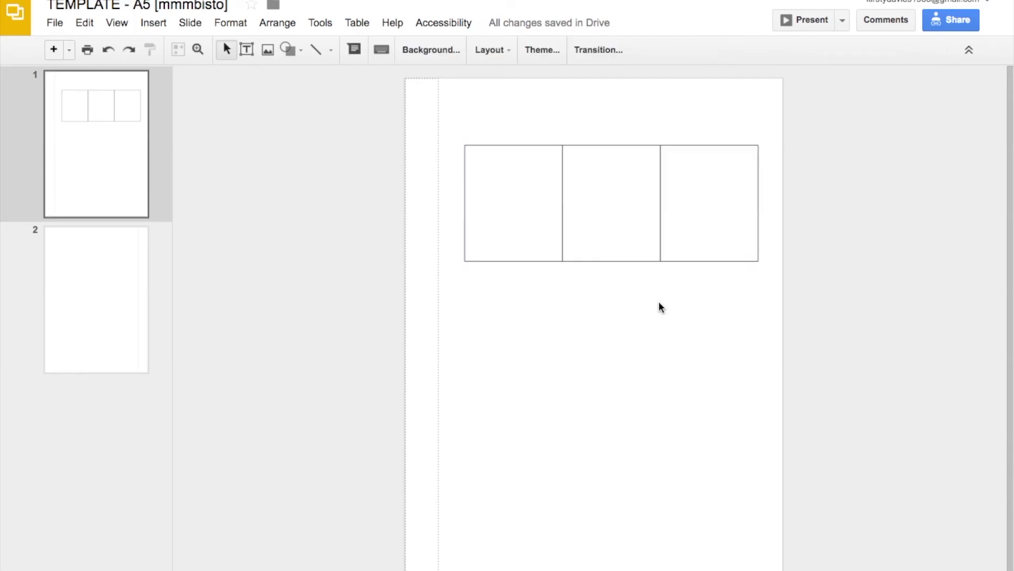